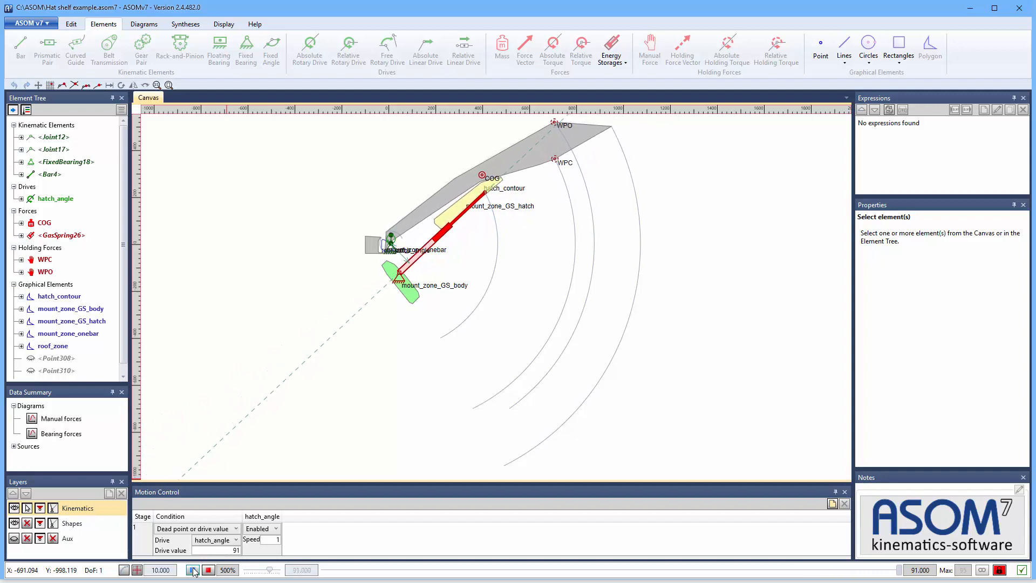
Step: Run the hatch motion simulation, and review the Bearing forces diagram
click(193, 570)
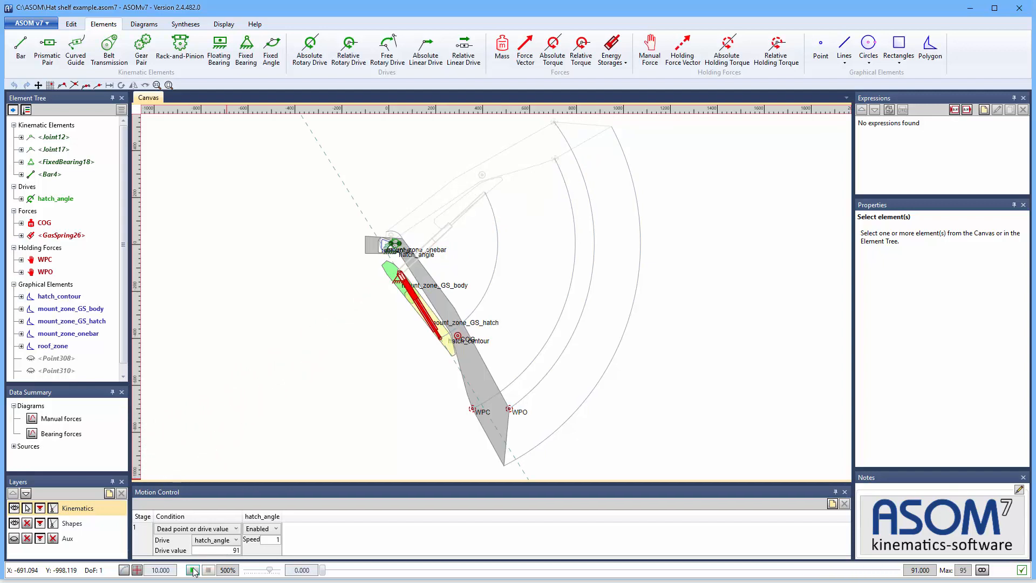
double_click(31, 435)
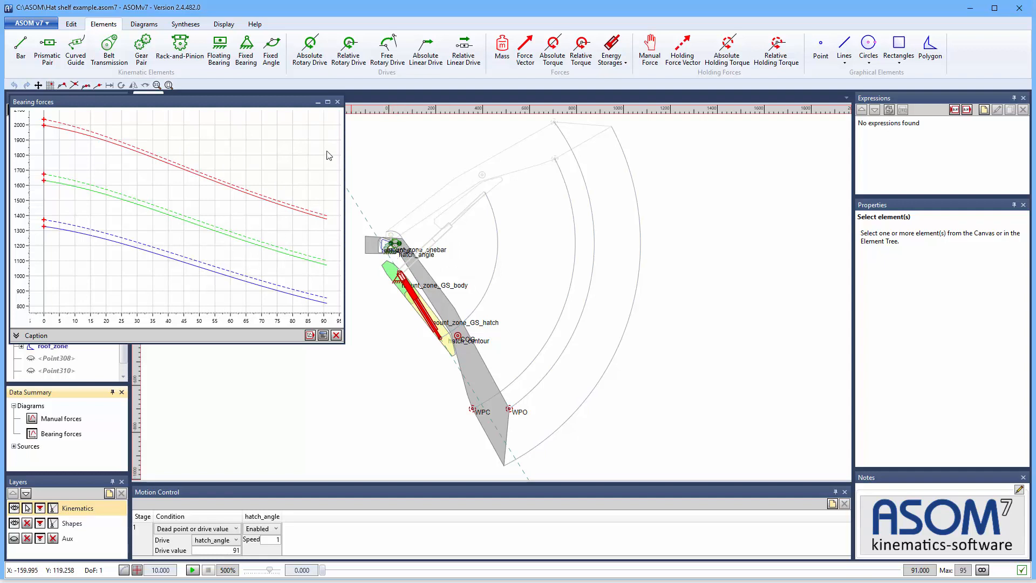
click(339, 103)
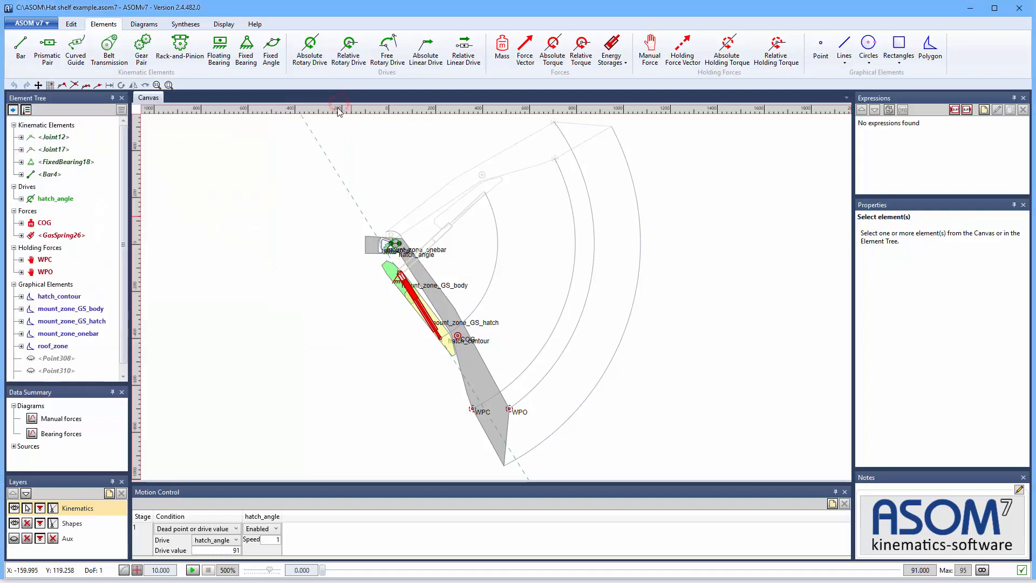
Step: Examine the Manual forces diagram together with its expanded caption of opening and closing force curves
double_click(33, 422)
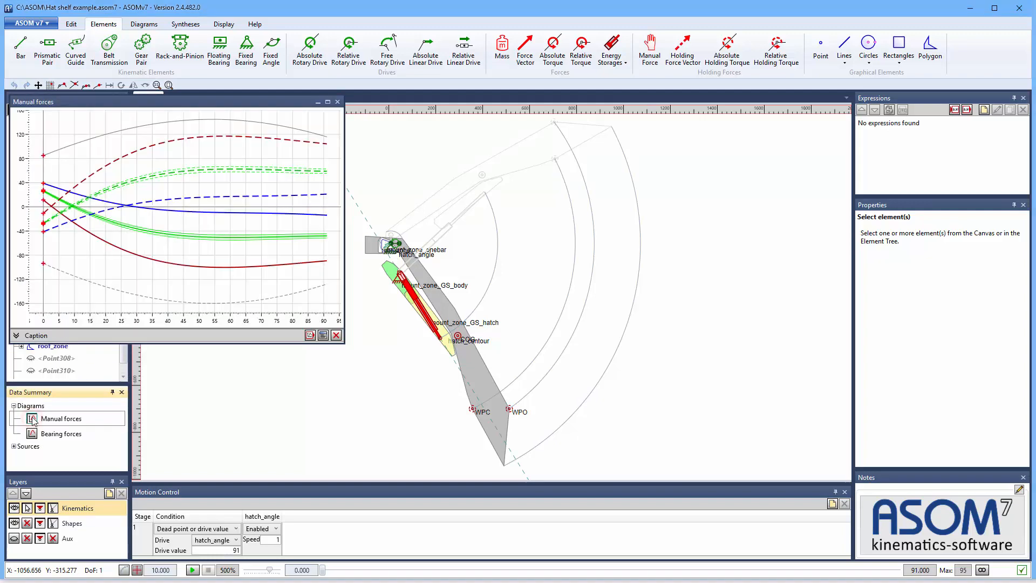
click(15, 335)
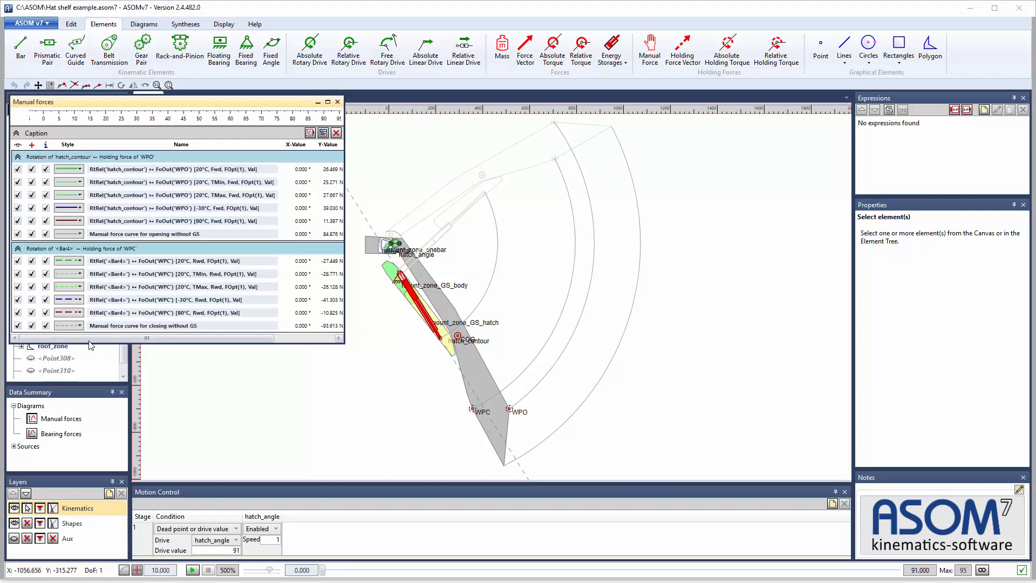
drag(96, 343, 130, 568)
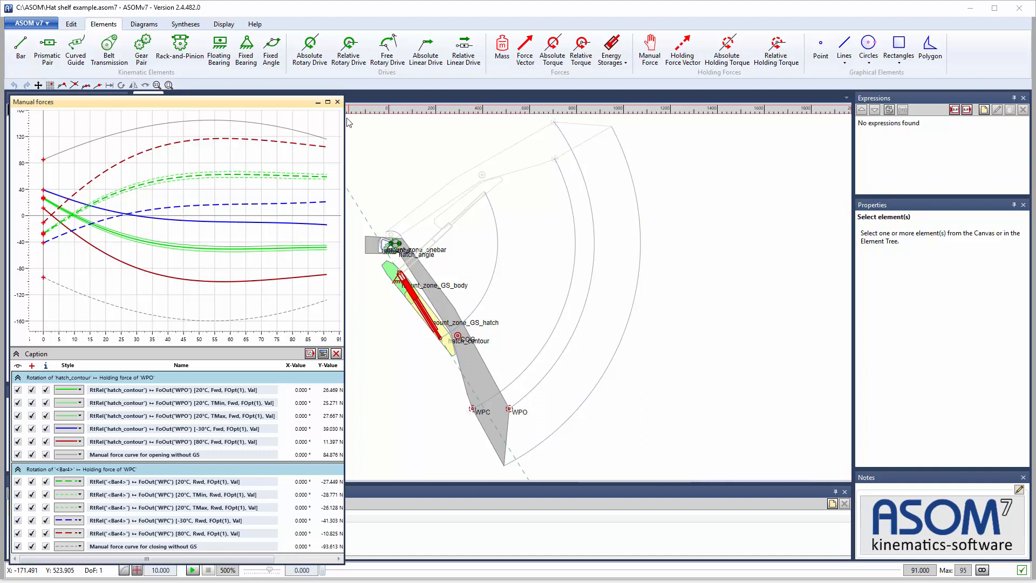
click(337, 102)
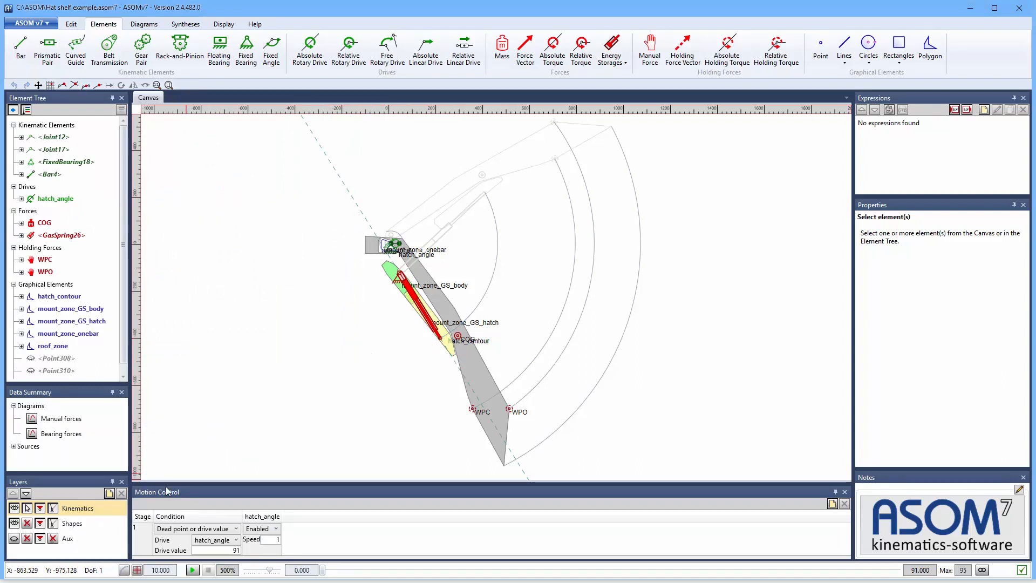
Step: Make the Aux layer visible and draw a horizontal bar between its two auxiliary points below the hatch mechanism
click(14, 538)
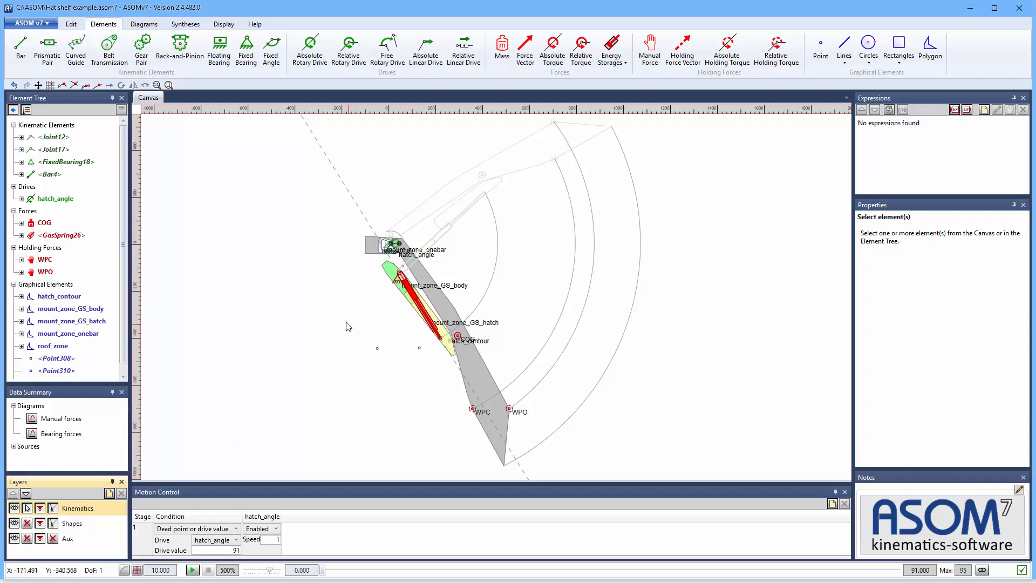
click(19, 46)
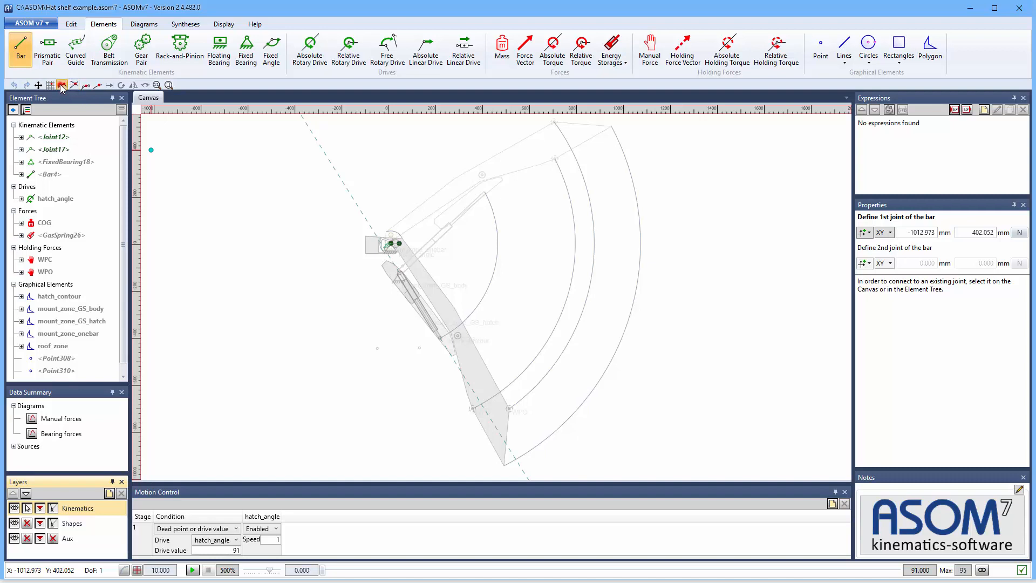
click(378, 348)
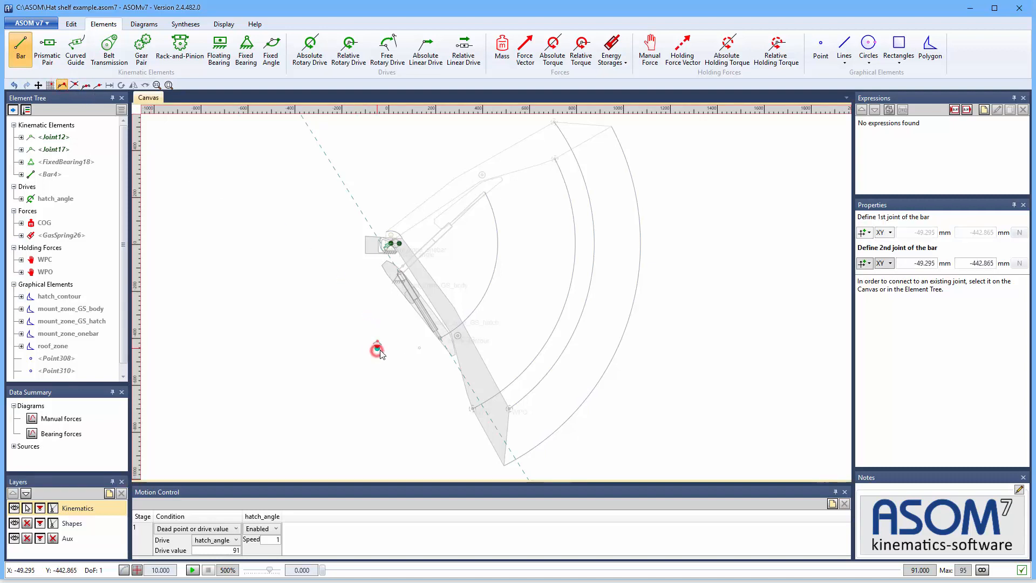
click(420, 348)
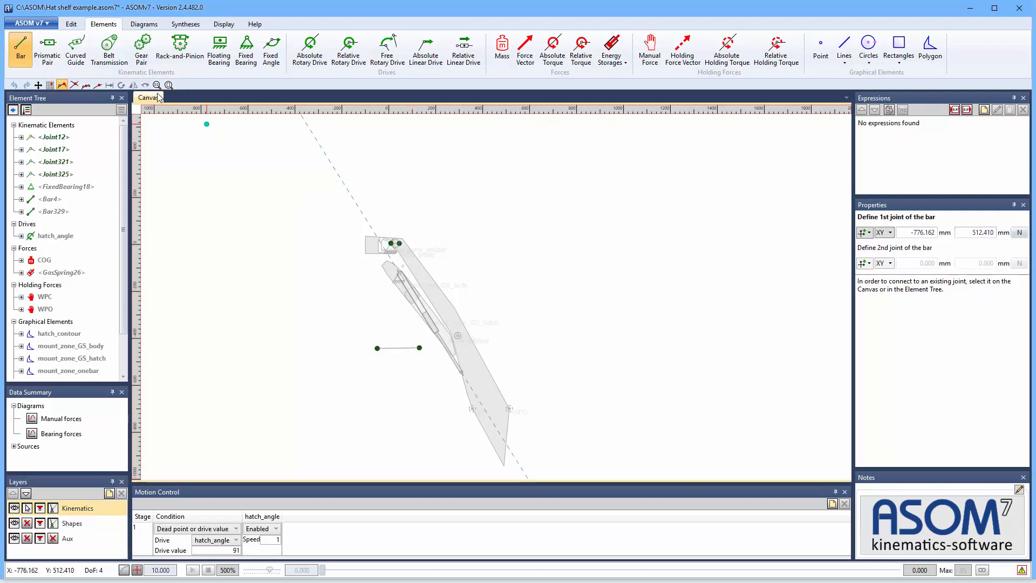
Step: Fix the shelf bar's left joint with a fixed bearing
click(246, 48)
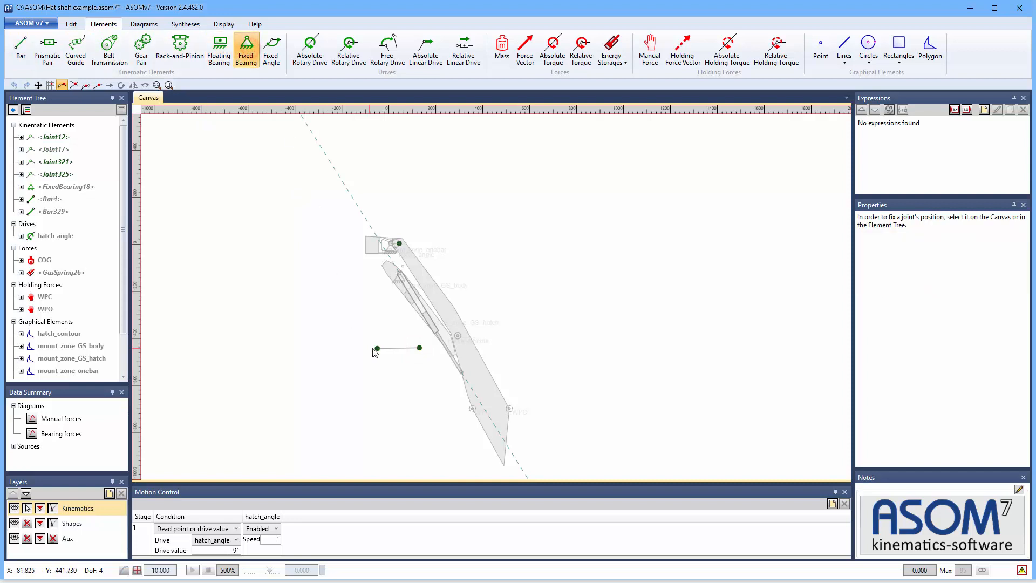
click(378, 349)
right_click(263, 331)
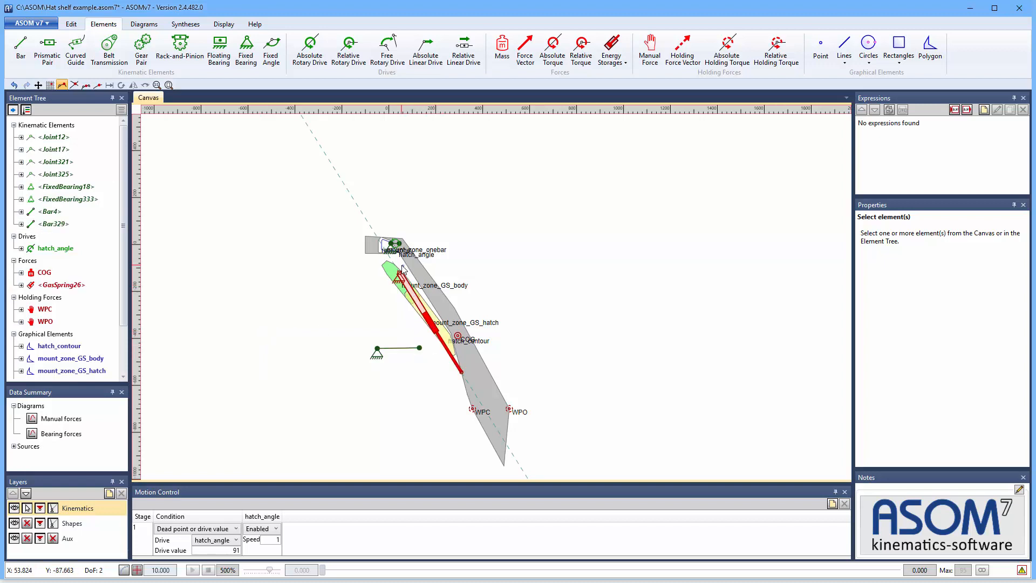
Step: Draw a bar from the hatch pivot to the auxiliary point beneath it, and another from there to the shelf bar's free end
click(20, 47)
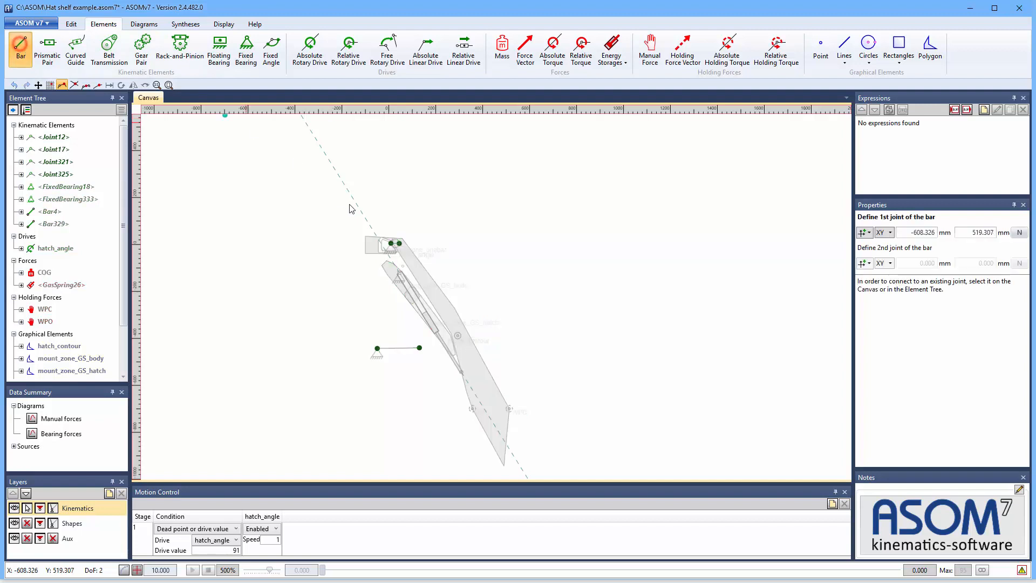
click(391, 243)
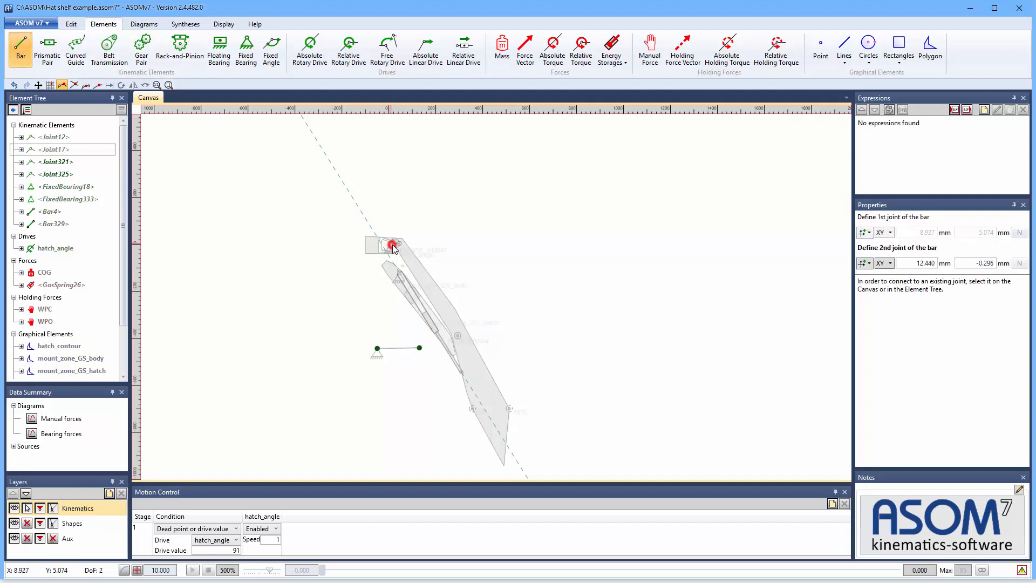
click(403, 266)
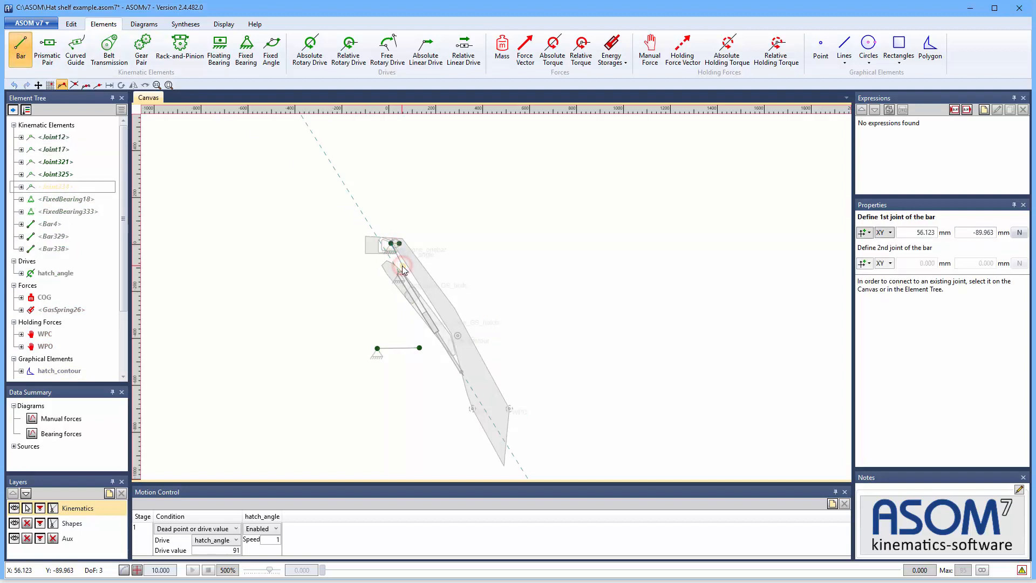
click(402, 266)
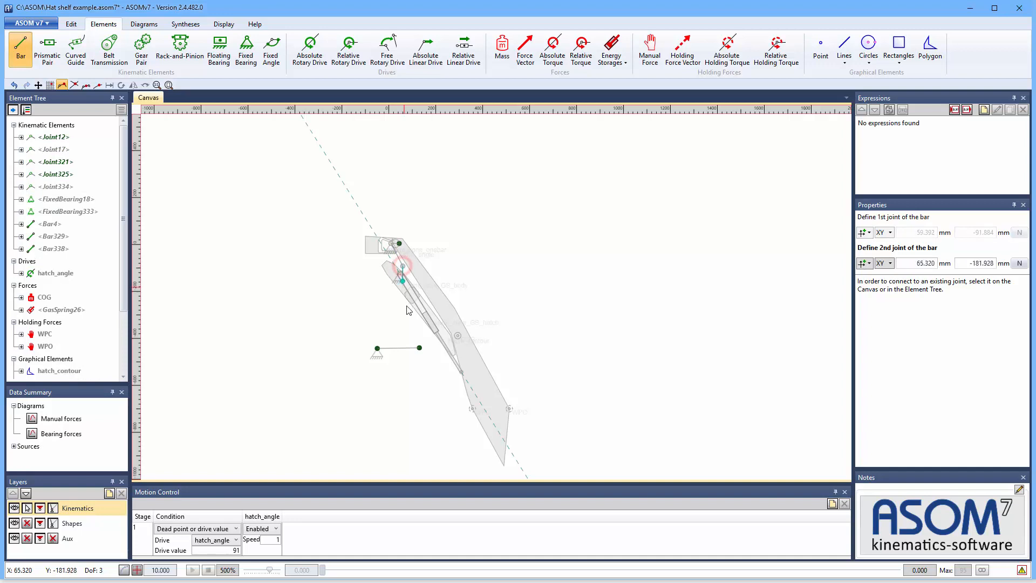
click(419, 348)
scroll(404, 281, up, 3)
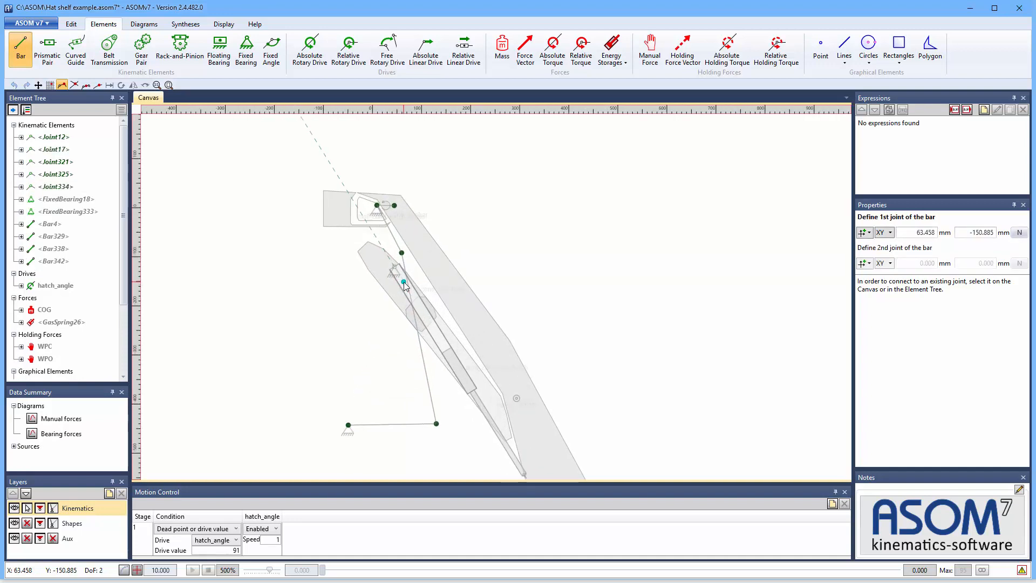
Step: Fix the angle between the short hatch bar and the new bar at the hatch pivot, and try the motion
click(271, 48)
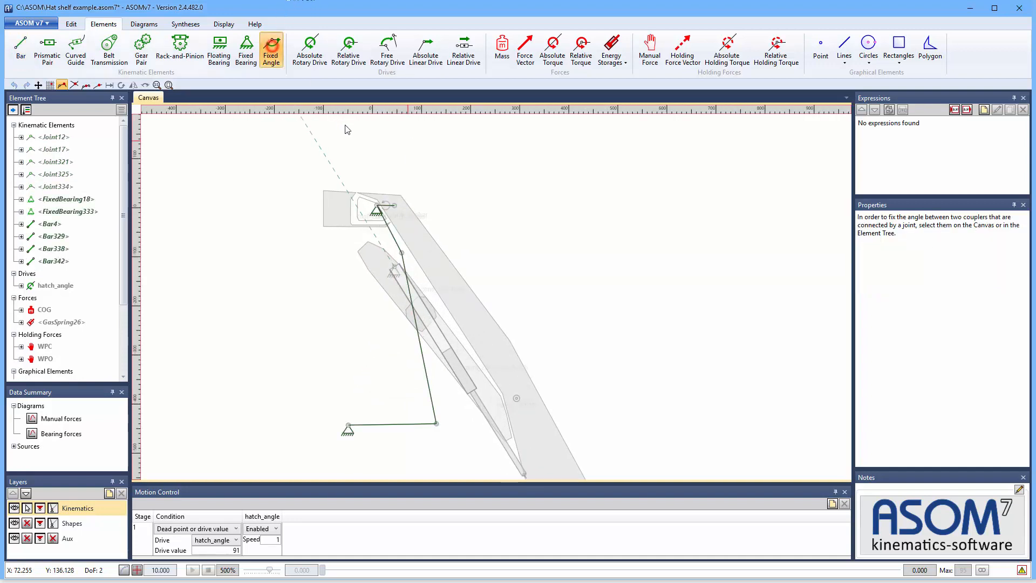
click(386, 218)
click(385, 205)
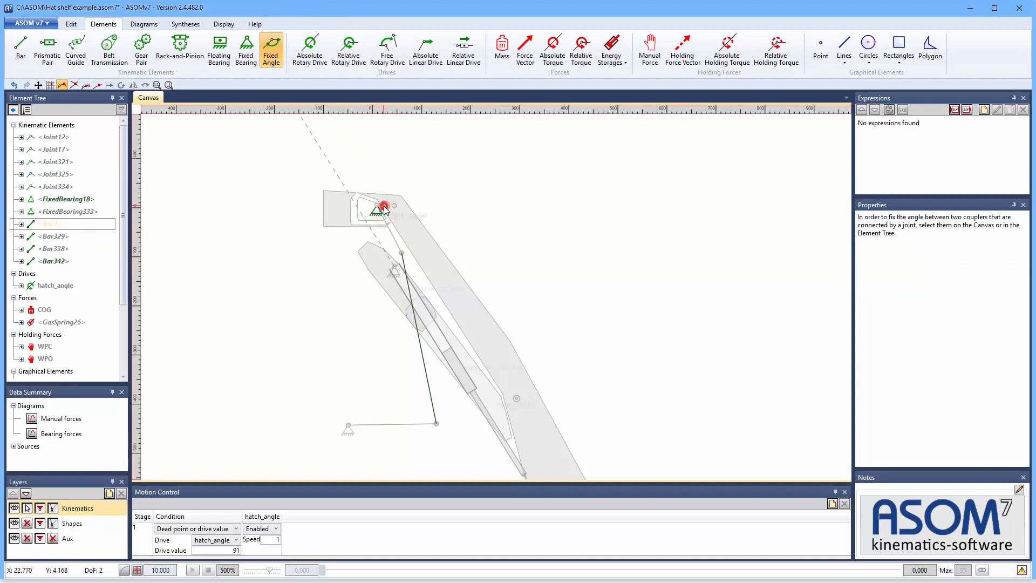
right_click(280, 230)
drag(322, 571, 294, 571)
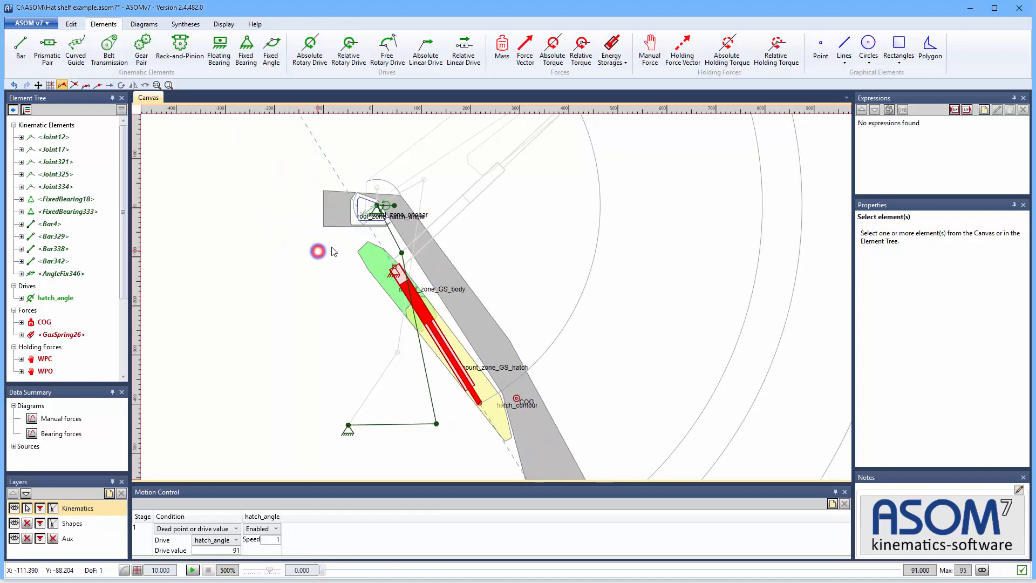
Step: Replace the bar at the hatch pivot with one from the short hatch bar's free joint to the linkage's upper joint
click(392, 235)
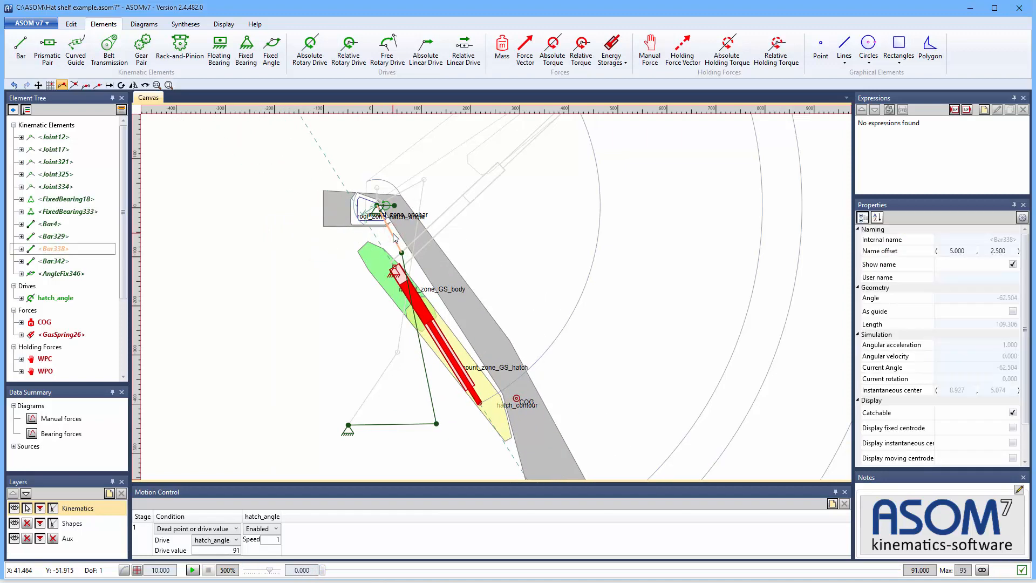
key(Delete)
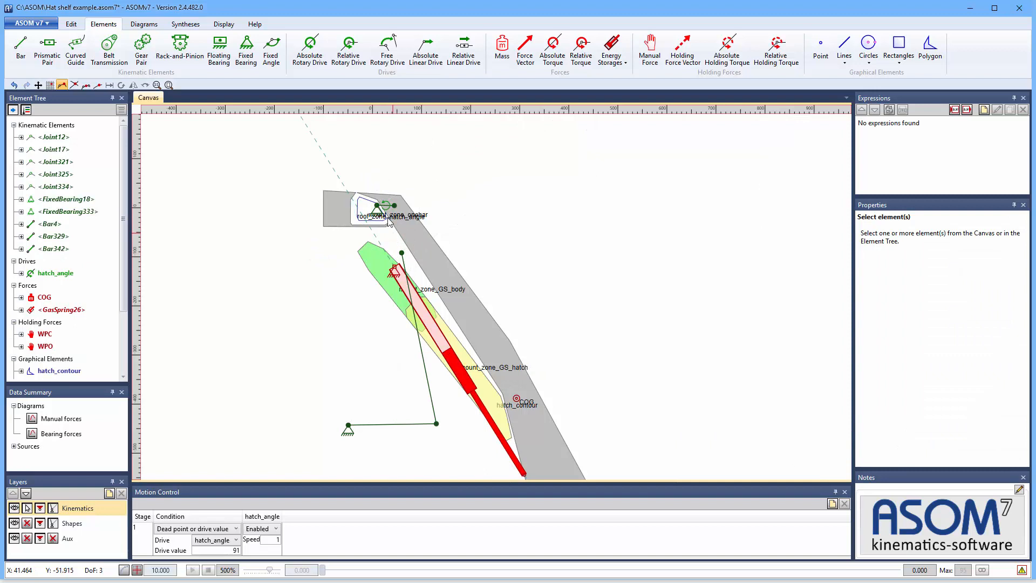
click(20, 48)
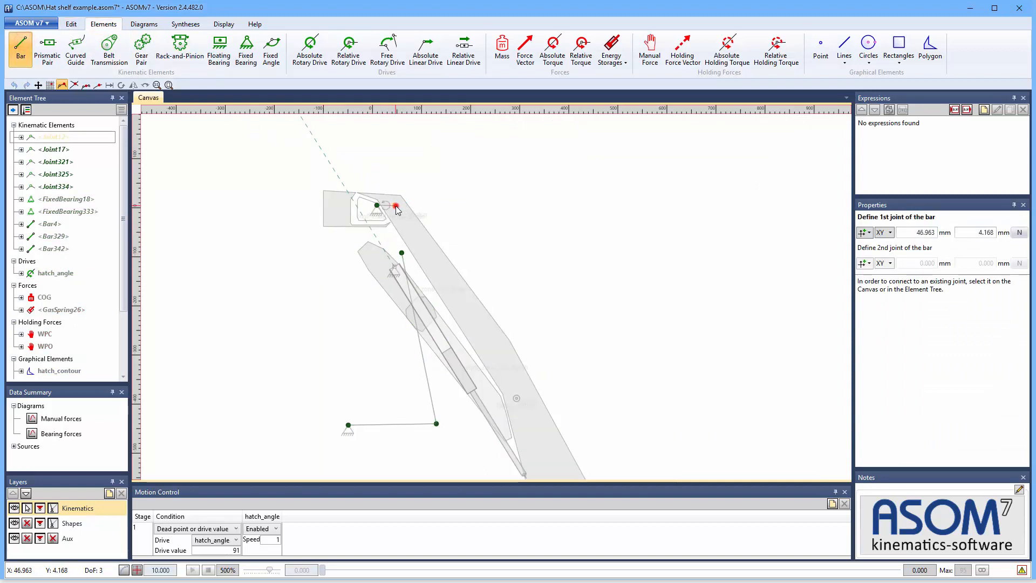
click(394, 206)
click(402, 254)
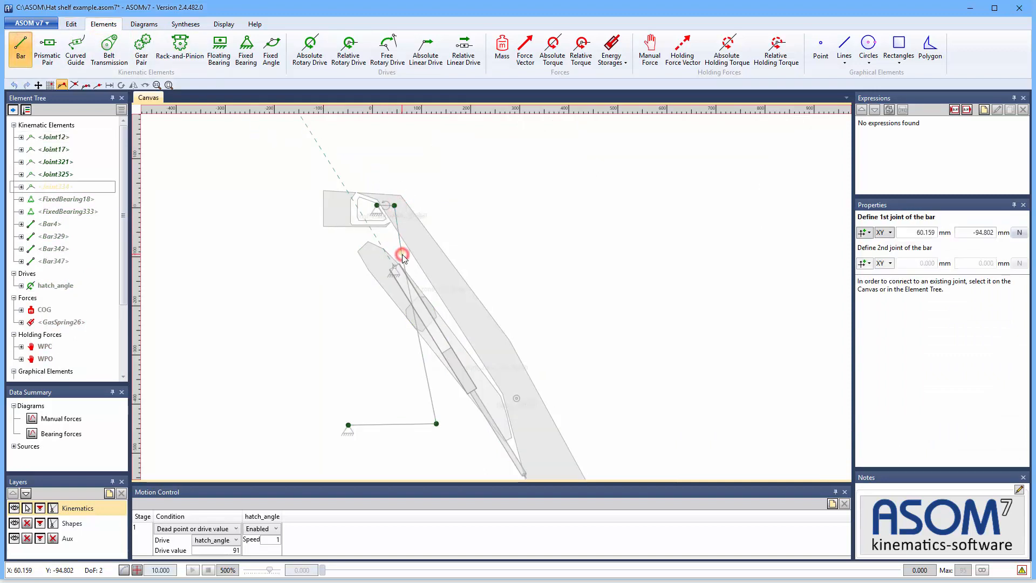
Step: Fix the angle between the short hatch bar and the bar at its free joint, and try the motion
click(271, 49)
click(397, 213)
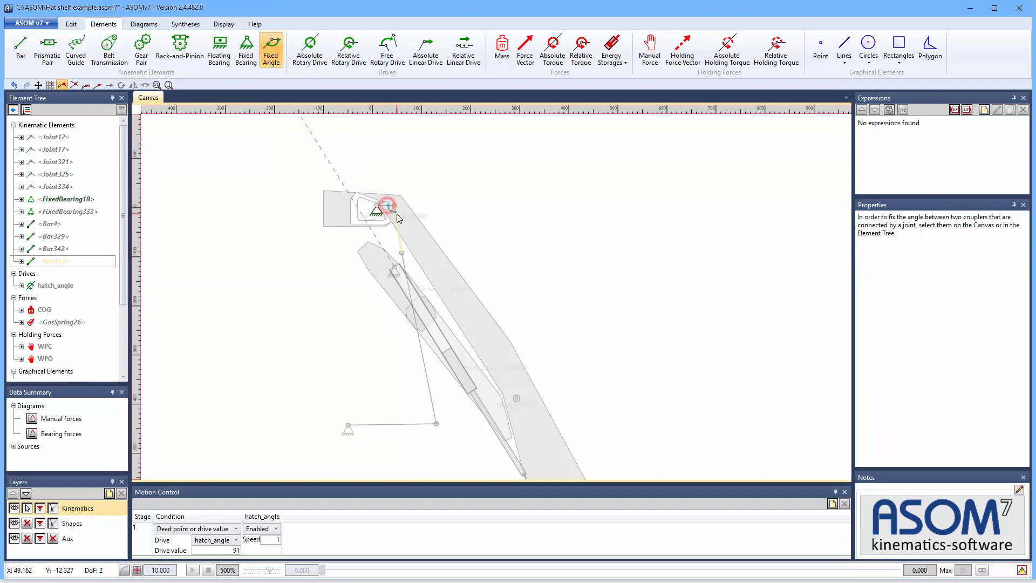
click(387, 207)
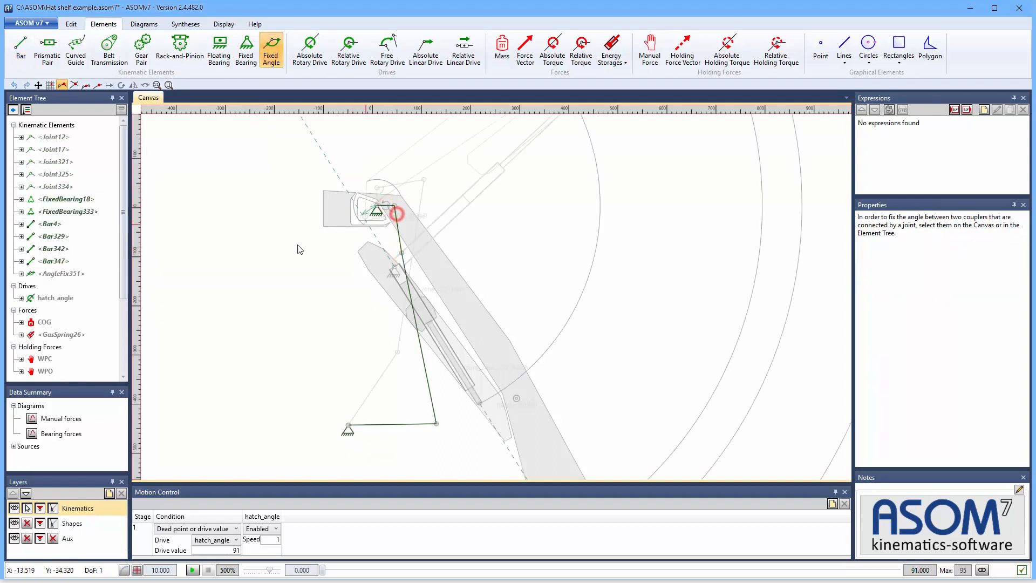
click(324, 570)
drag(362, 570, 322, 570)
click(203, 176)
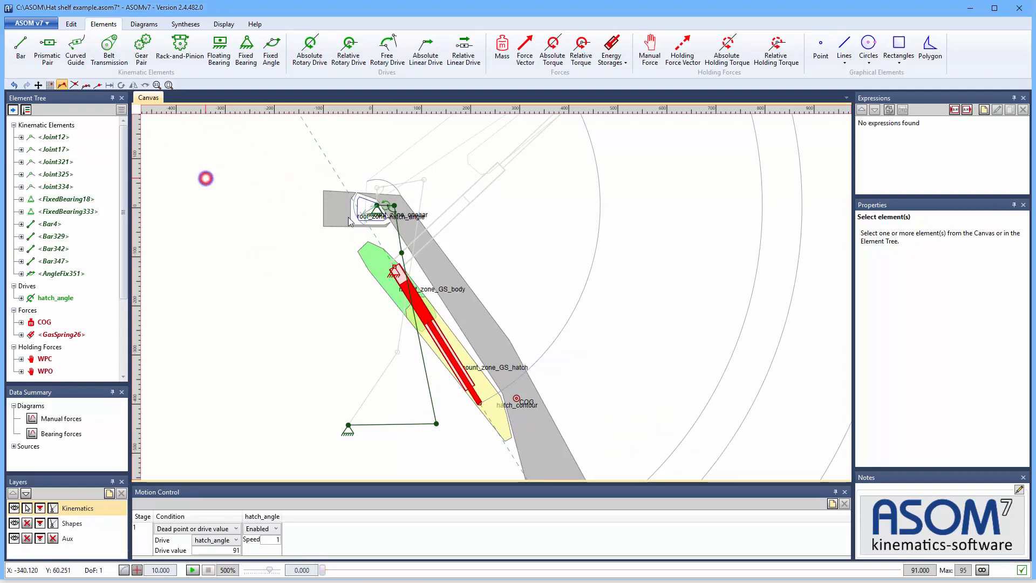
Step: Delete the bar attached to the hatch bar's free joint and the long bar leading to the shelf bar
click(396, 234)
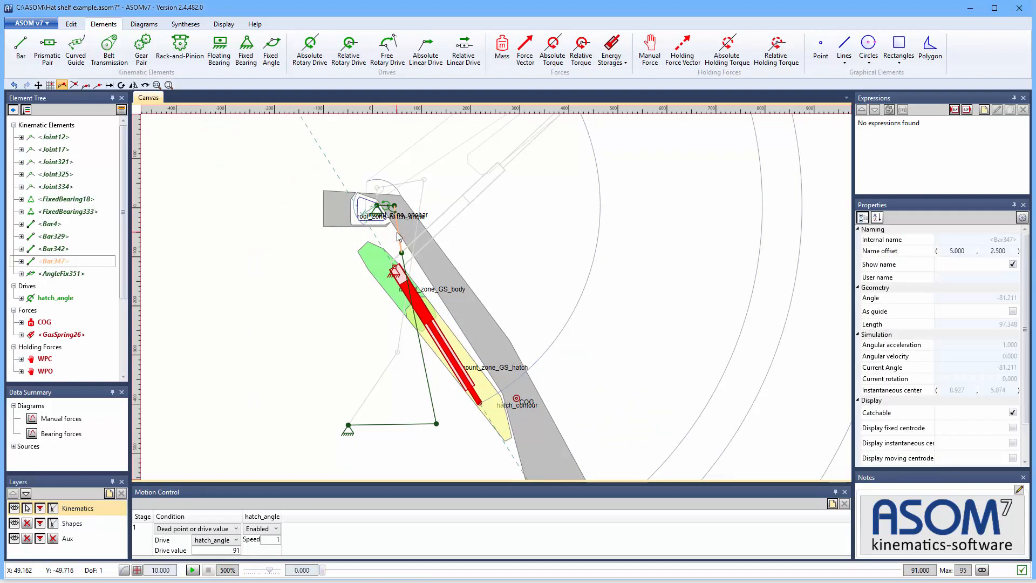
key(Delete)
click(422, 348)
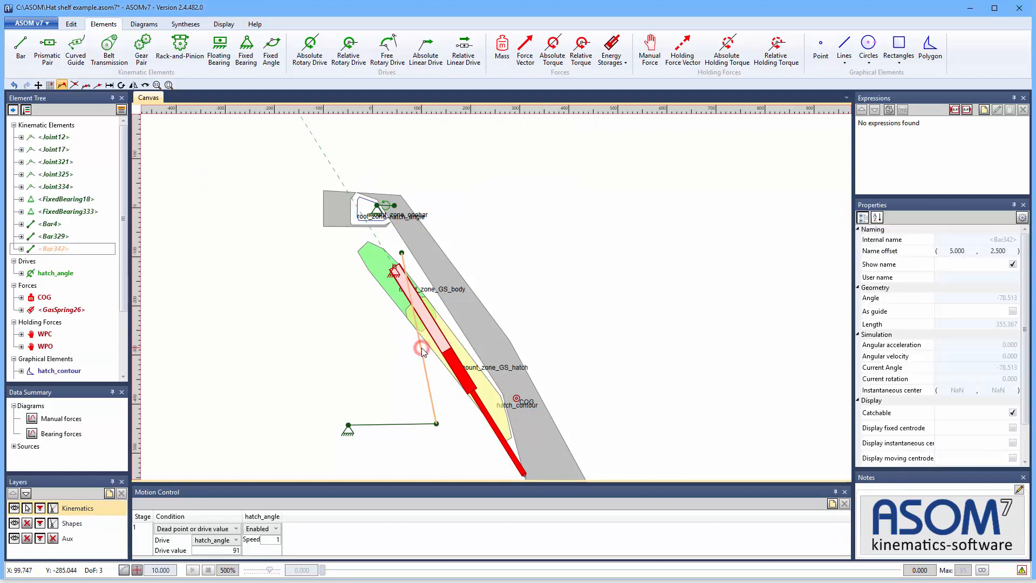
key(Delete)
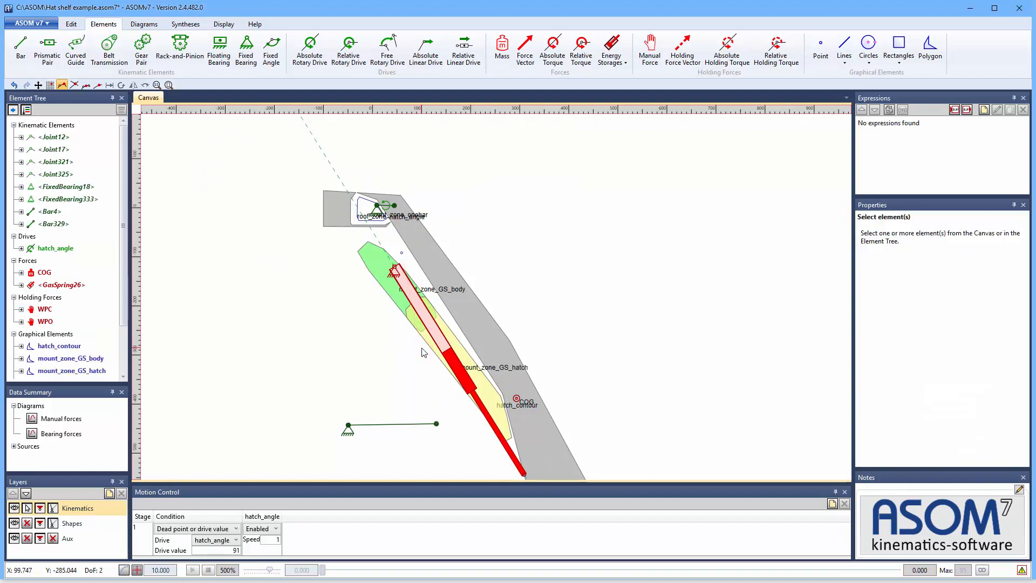
Step: Move the hatch bar's free joint onto the auxiliary point and connect it to the shelf bar's free end with a bar
click(38, 85)
drag(394, 207, 402, 254)
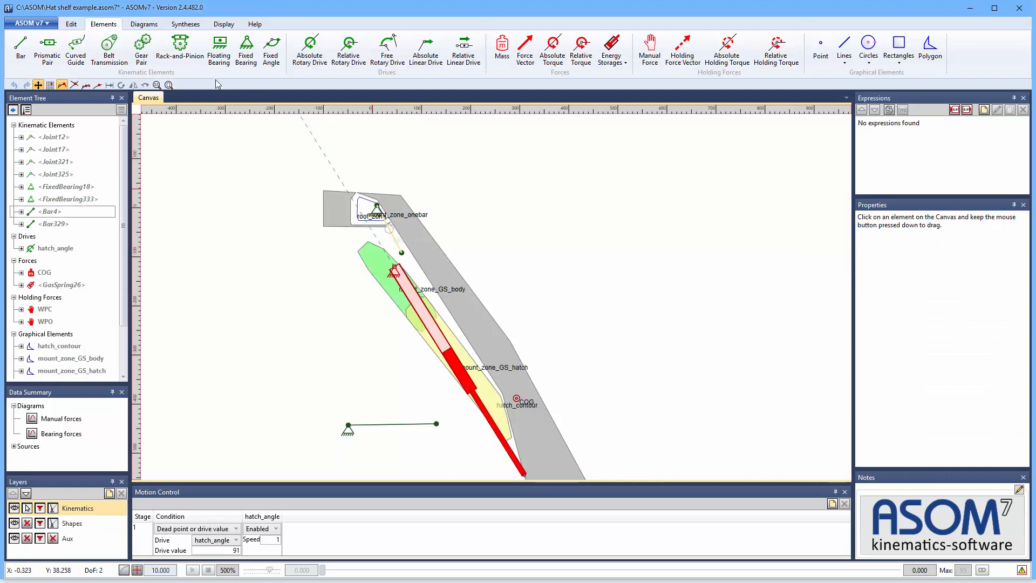
click(20, 47)
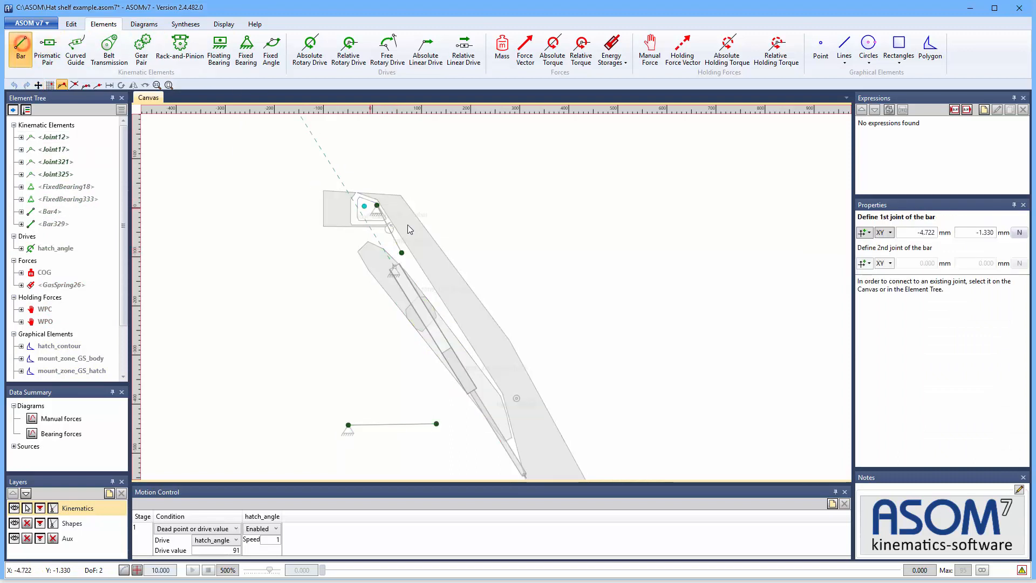
click(402, 252)
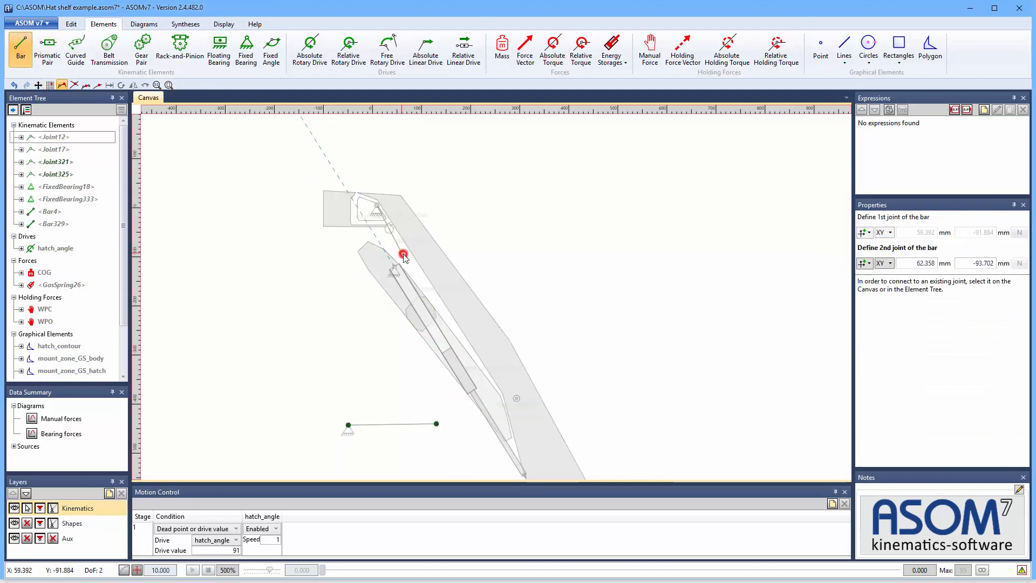
click(439, 426)
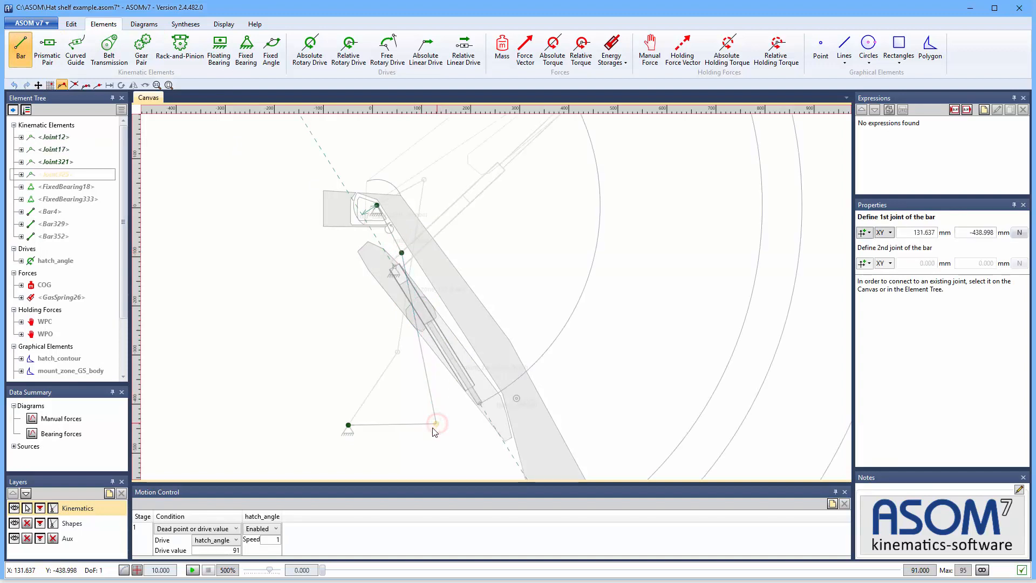
Step: Finish placing bars and play the hatch motion to check how the shelf bar moves
right_click(405, 450)
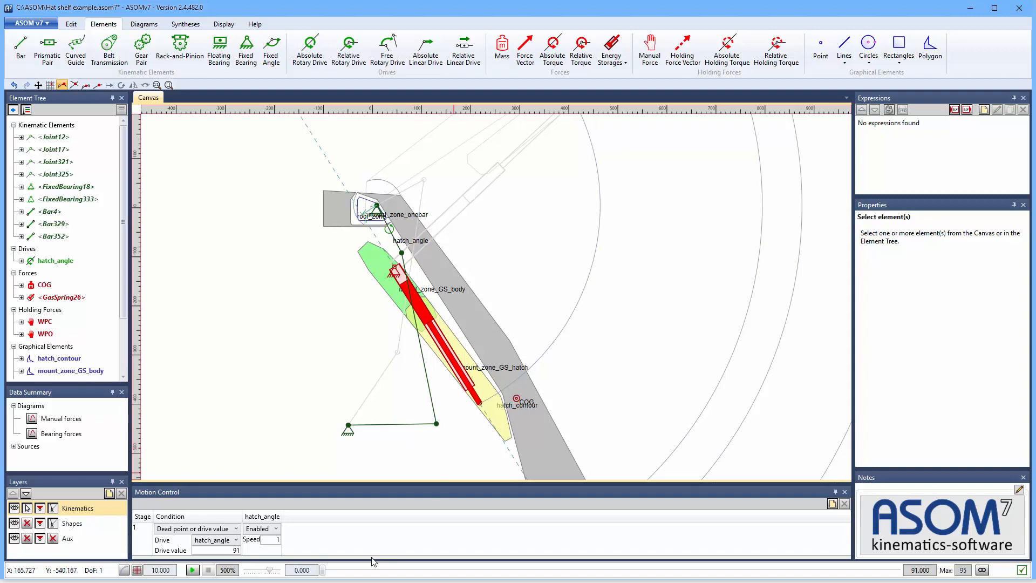
mouse_move(323, 574)
mouse_down()
mouse_move(885, 575)
mouse_move(322, 572)
mouse_up()
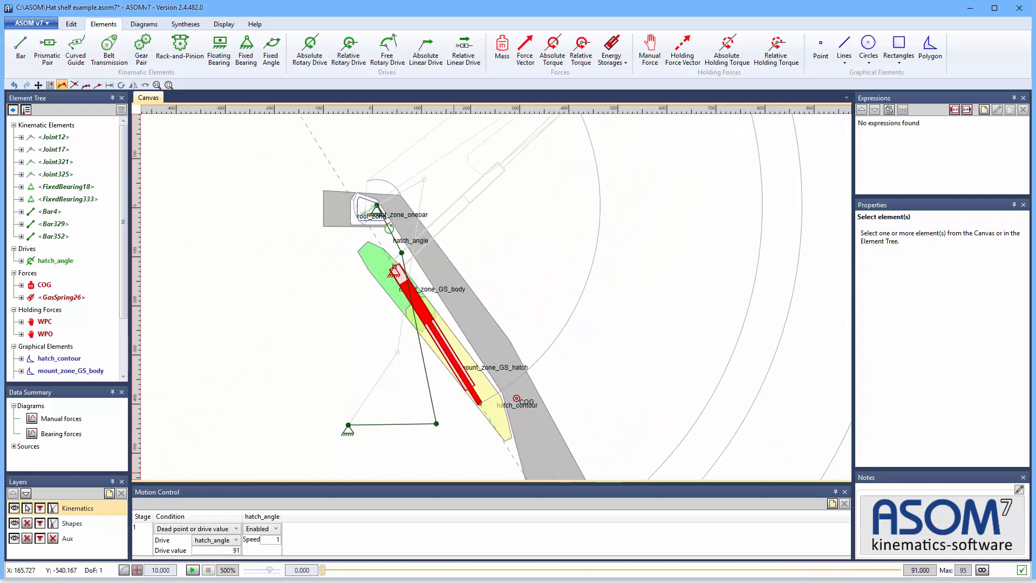
click(193, 570)
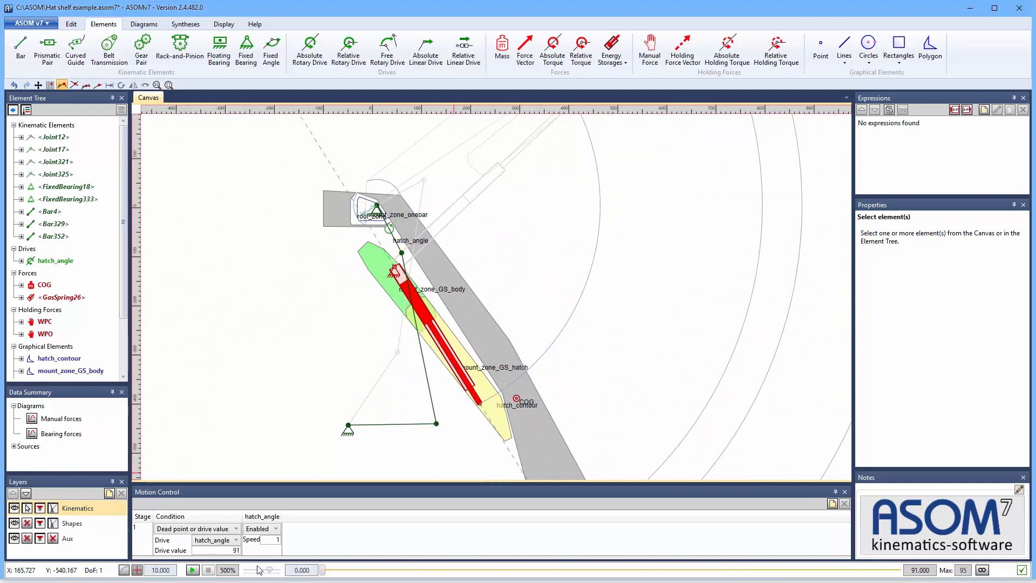
Step: Attach a mass to the shelf bar, placed just below the bar's midpoint
click(501, 50)
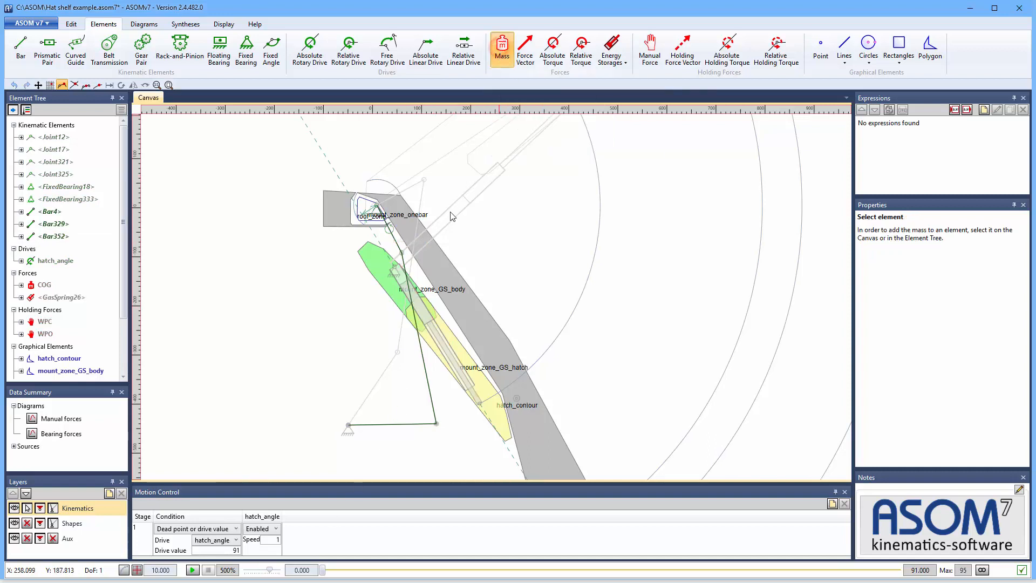
click(396, 428)
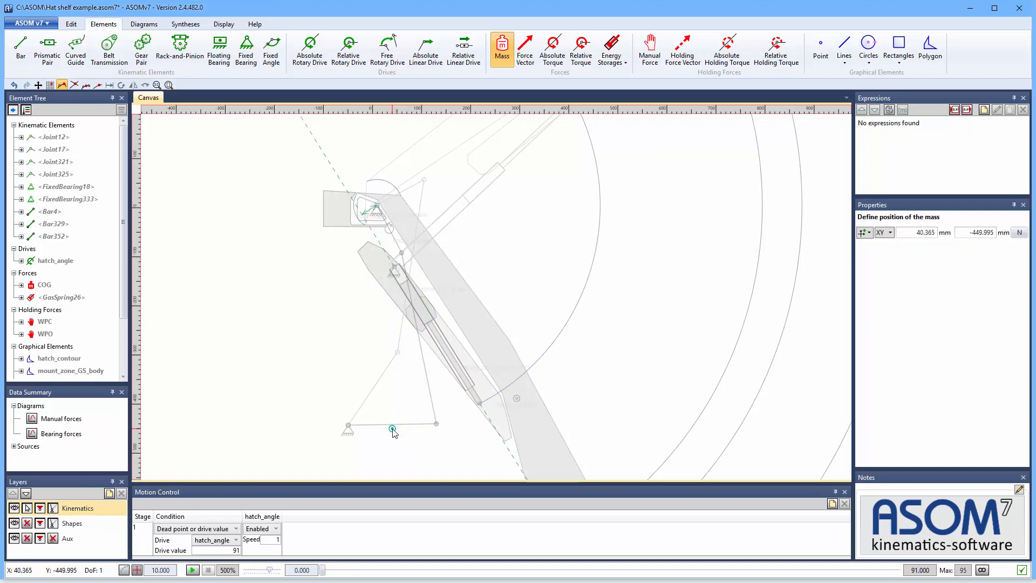
click(394, 430)
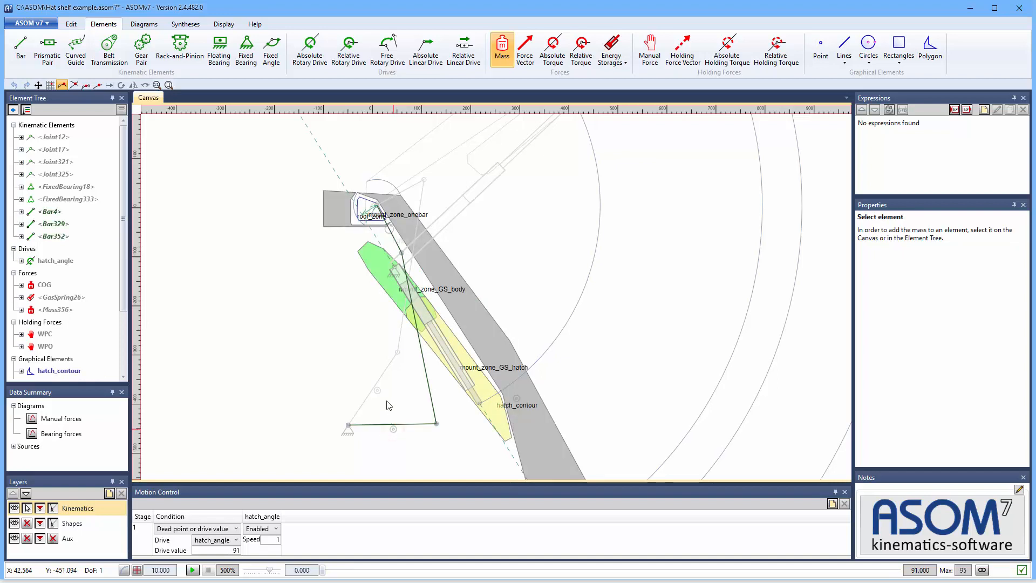
key(Escape)
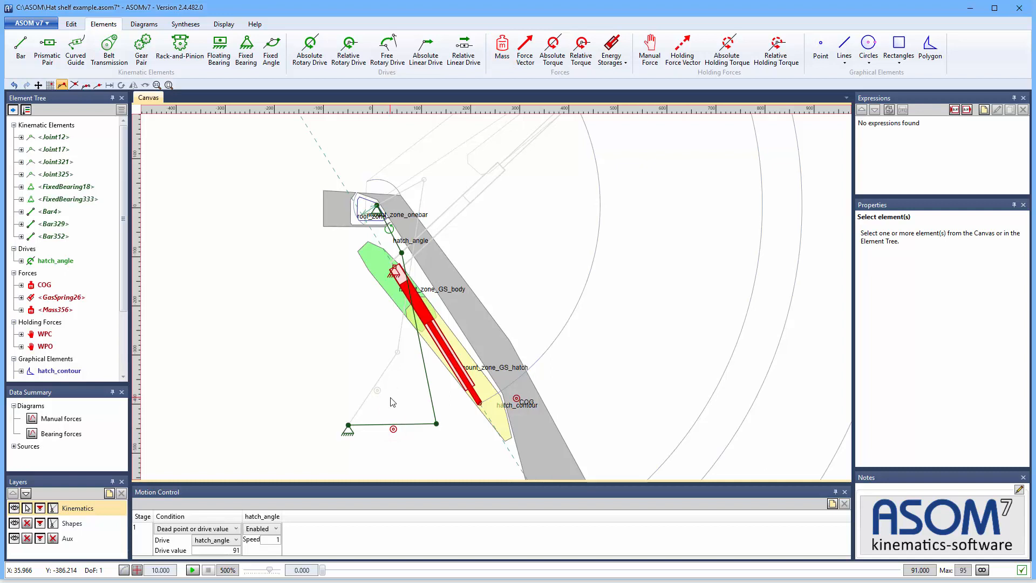
Step: Draw a closed six-point polygon around the shelf bar as the hat shelf contour, with chamfered upper corners
click(930, 48)
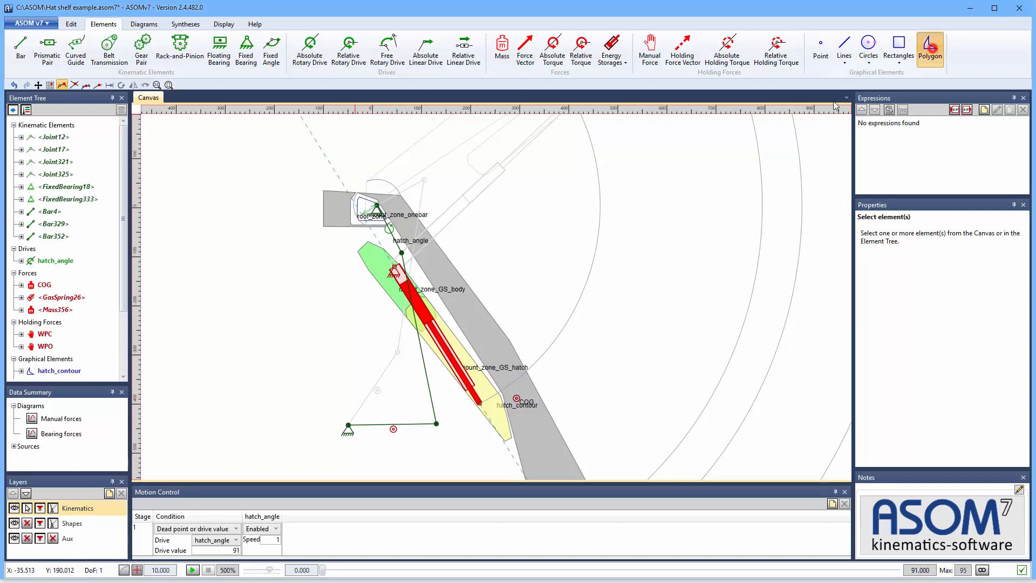
click(335, 442)
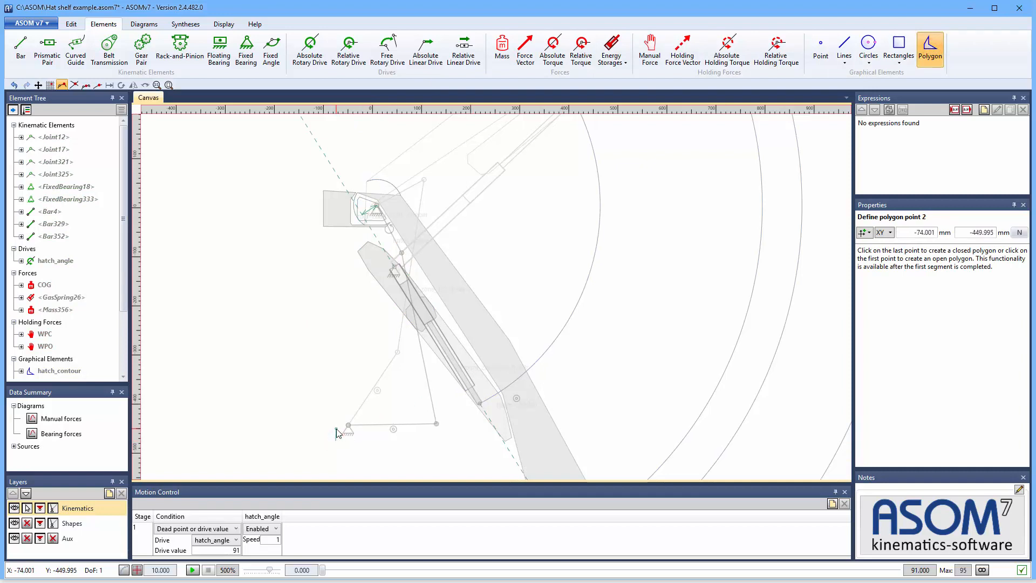
click(335, 428)
click(342, 417)
click(440, 415)
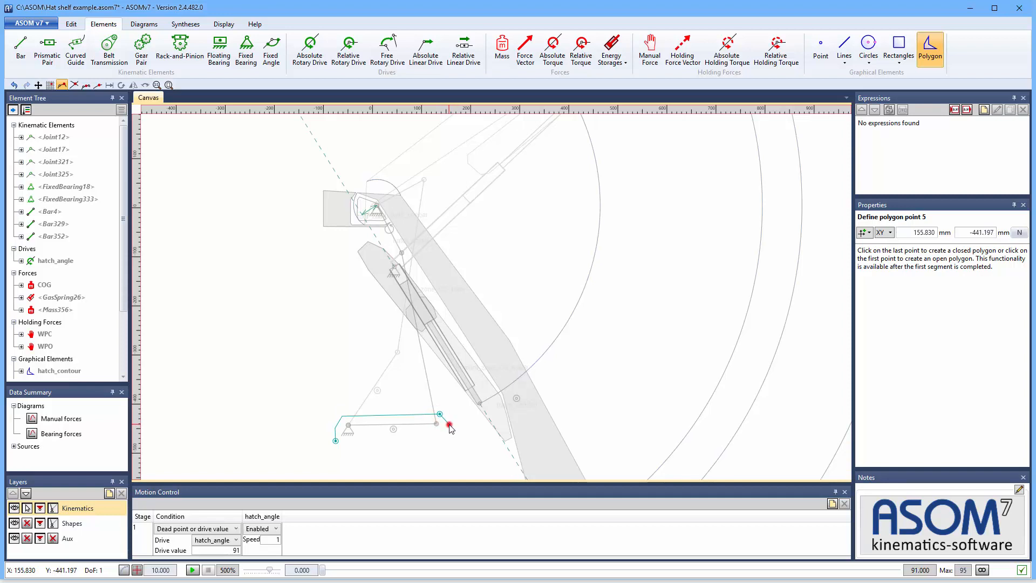
click(449, 425)
click(450, 436)
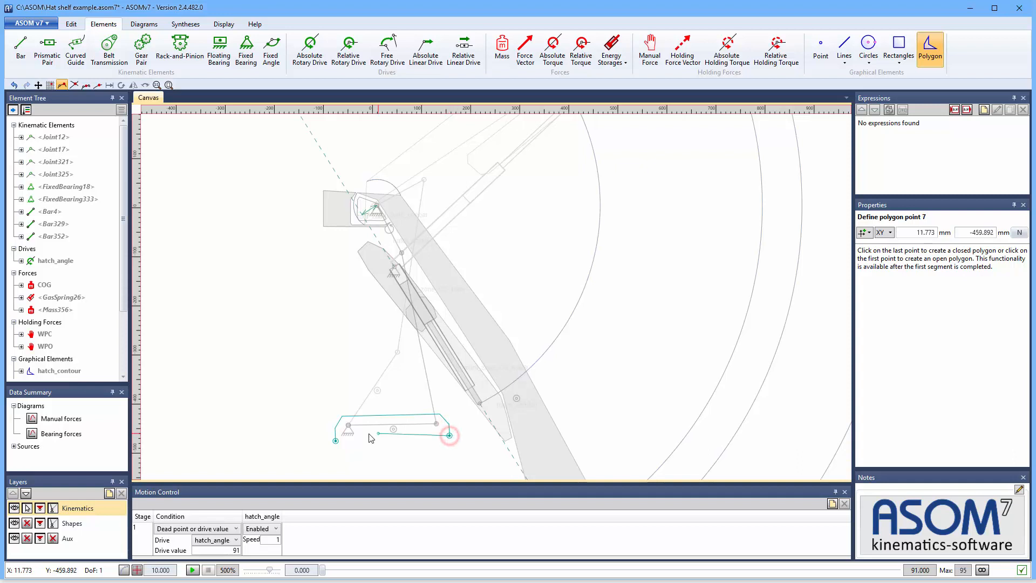
click(336, 441)
right_click(286, 423)
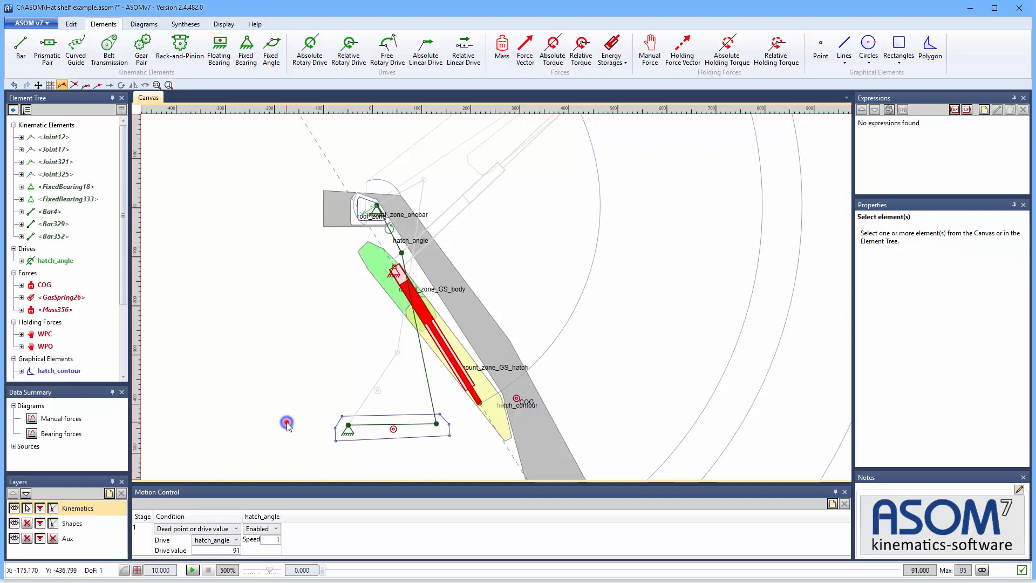
Step: Move the lower corner of the shelf polygon near the fixed bearing slightly upward
click(38, 86)
drag(336, 441, 336, 438)
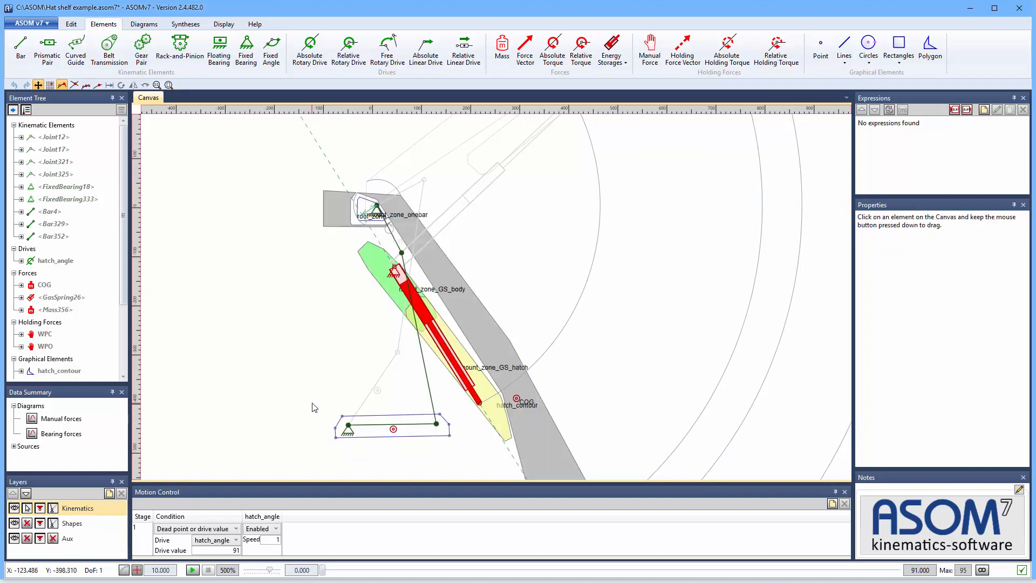
click(297, 395)
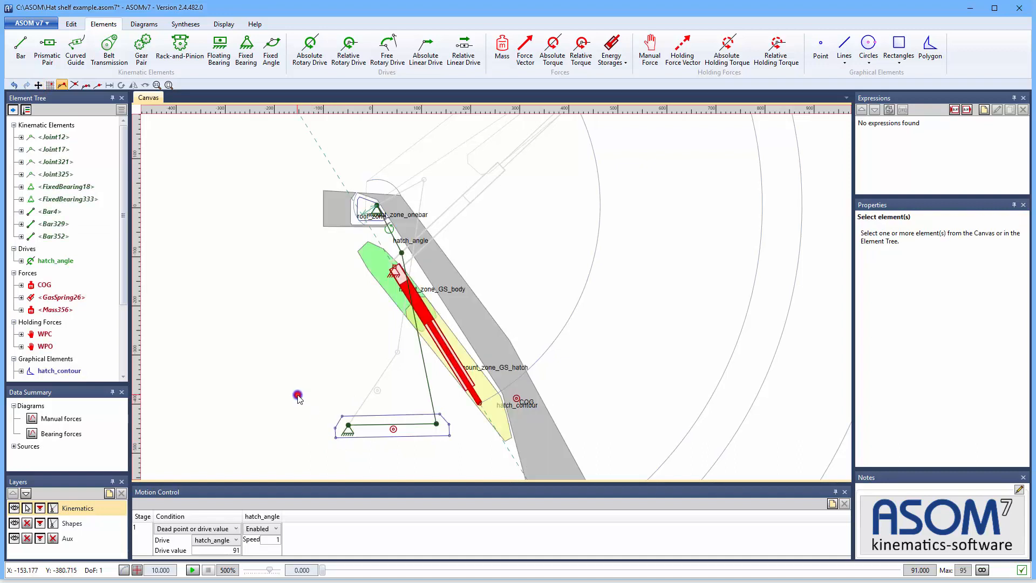
Step: Move the shelf polygon to the Shapes layer and turn off the display of its polygon points
click(417, 414)
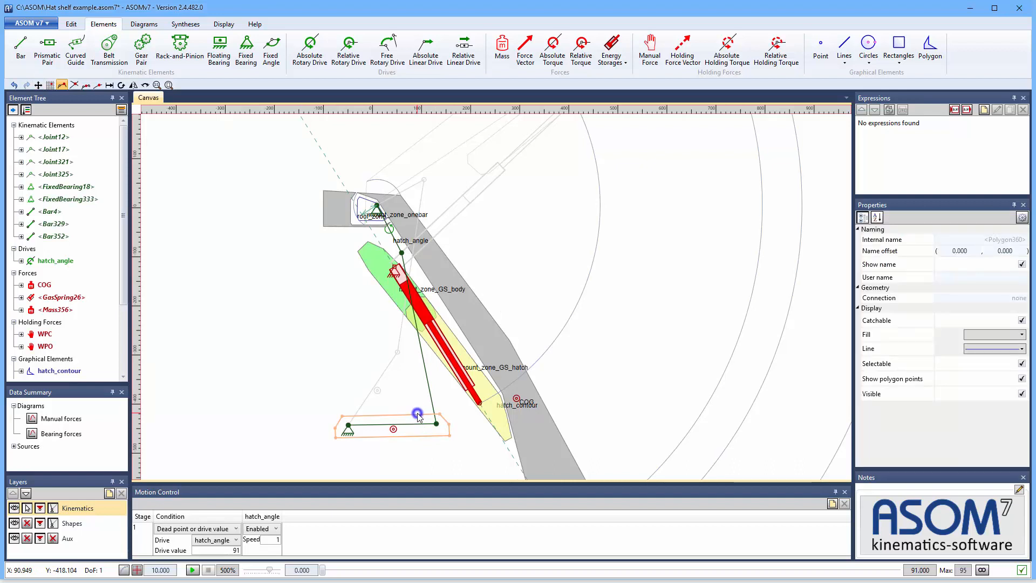
right_click(417, 415)
mouse_move(510, 475)
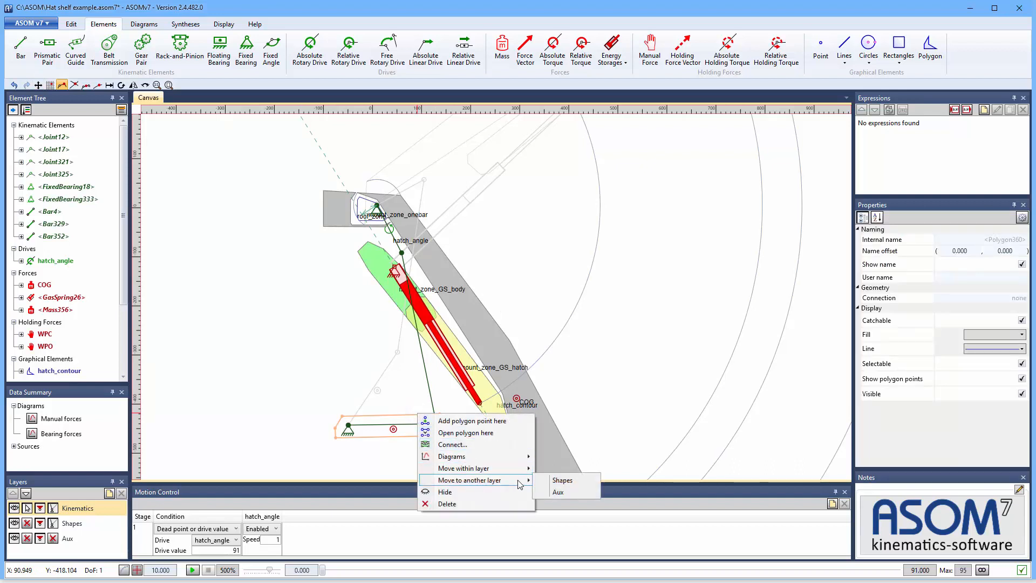
click(559, 479)
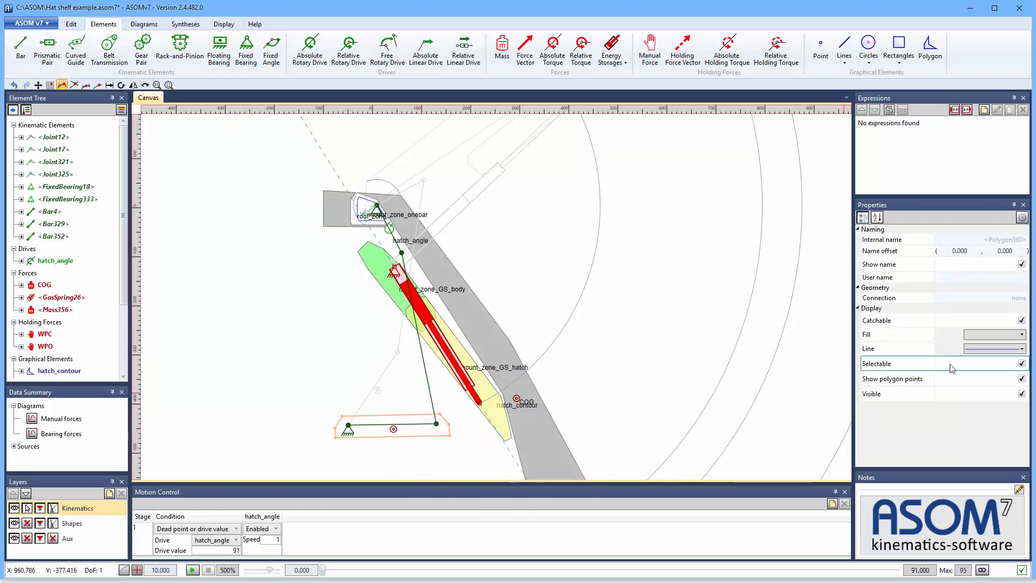
click(1021, 378)
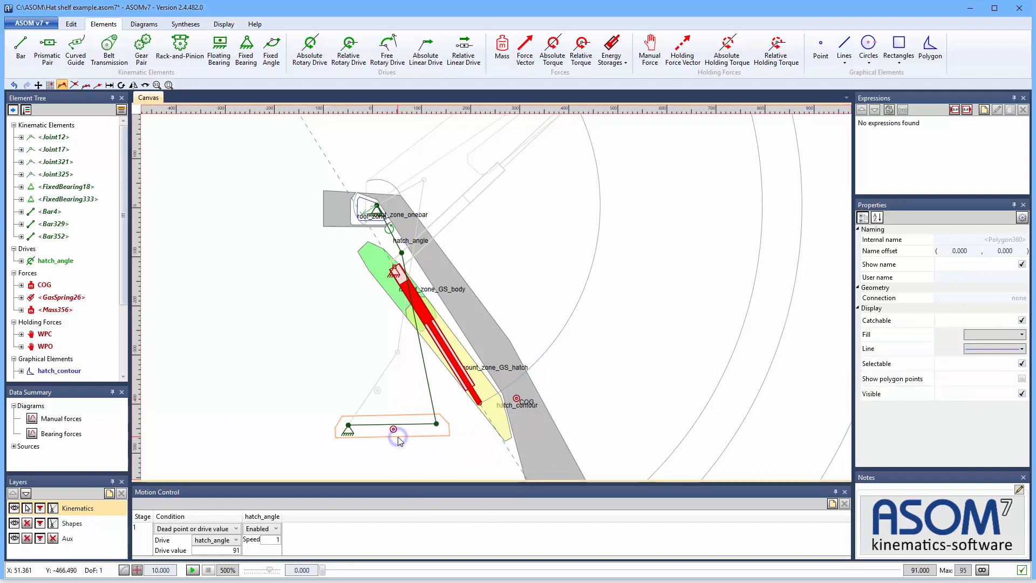
Step: Connect the shelf polygon to the shelf bar and run through the motion to check that they move together
drag(124, 283, 125, 375)
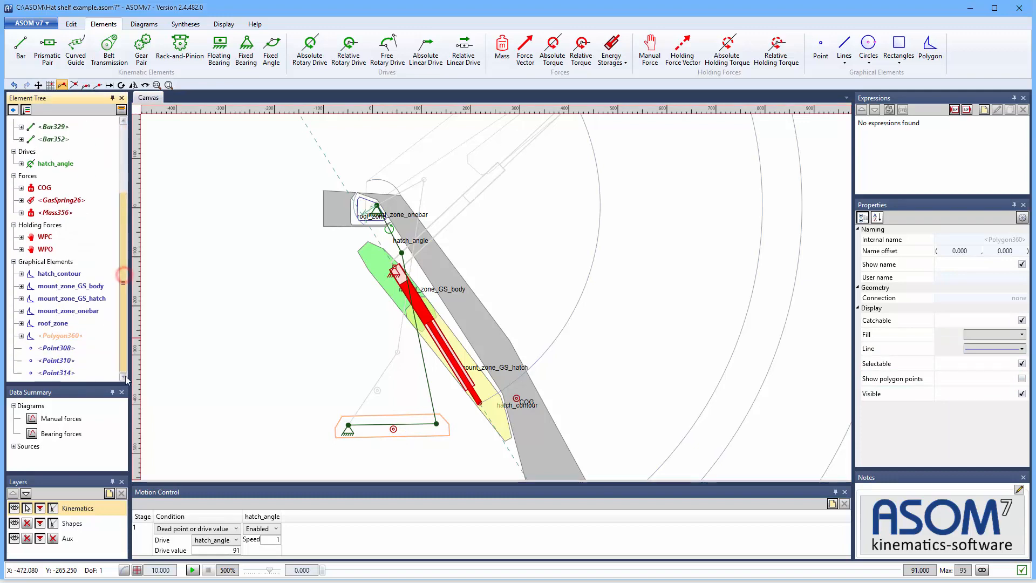
click(63, 335)
right_click(63, 335)
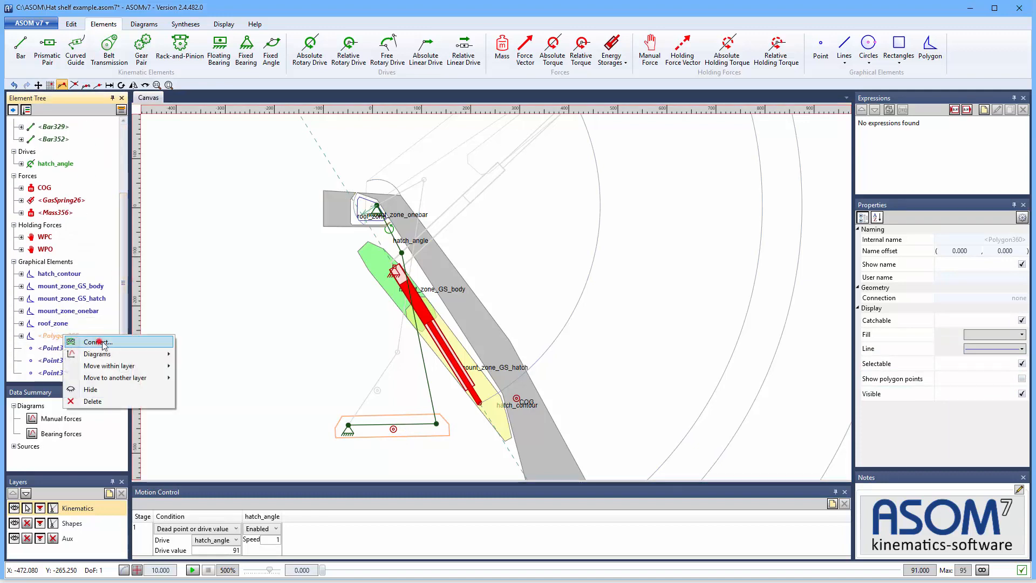
click(101, 341)
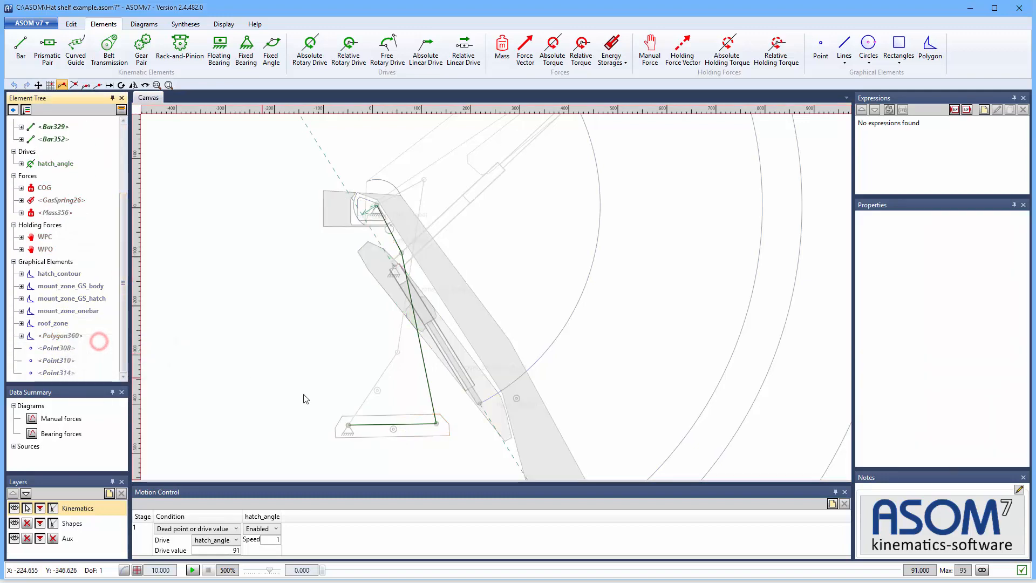
click(398, 425)
click(275, 385)
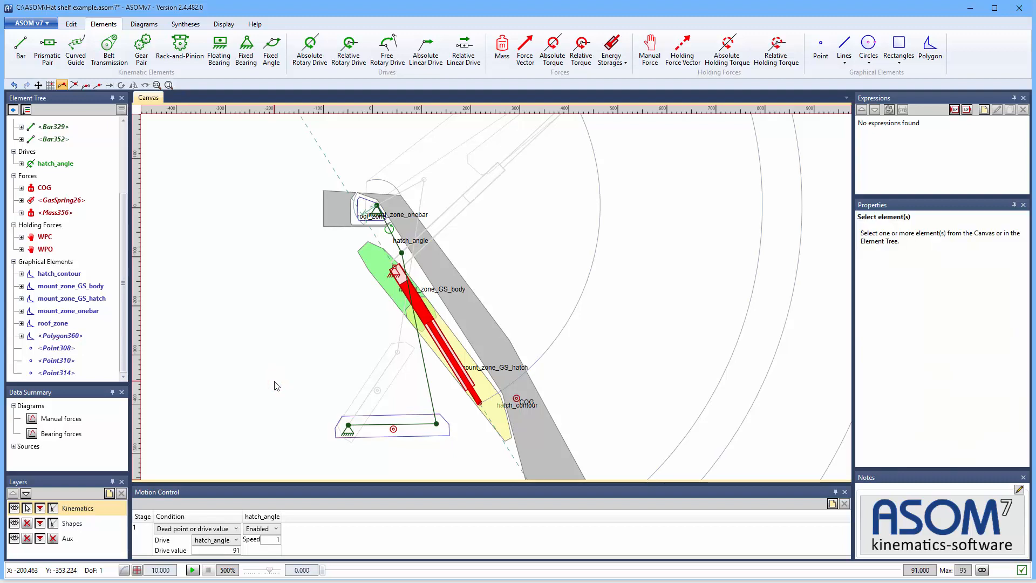
mouse_move(324, 570)
mouse_down()
mouse_move(896, 571)
mouse_move(363, 570)
mouse_move(181, 559)
mouse_up()
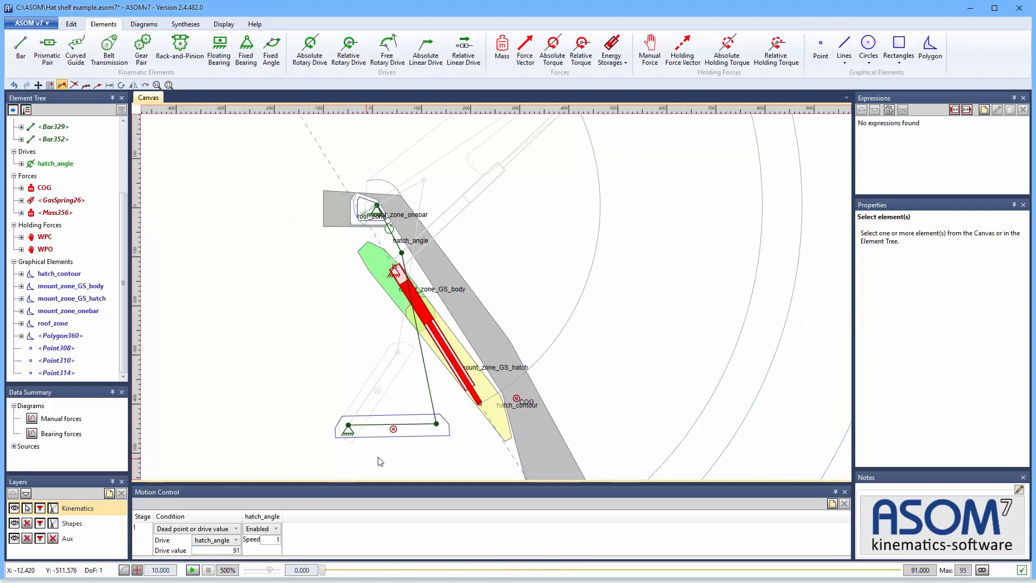
Step: Name the mass on the shelf bar COG_hat_shelf
click(396, 431)
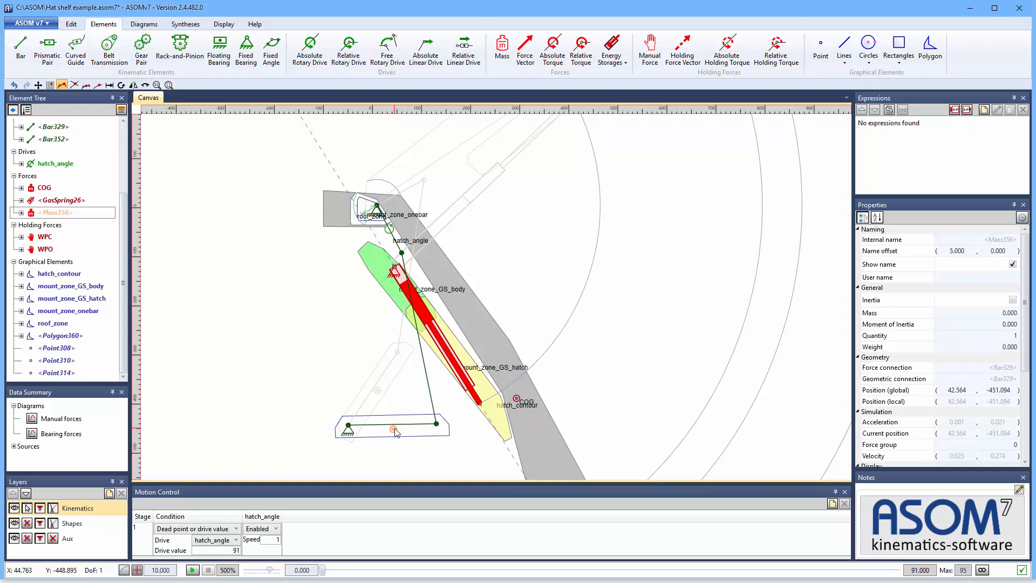
click(999, 275)
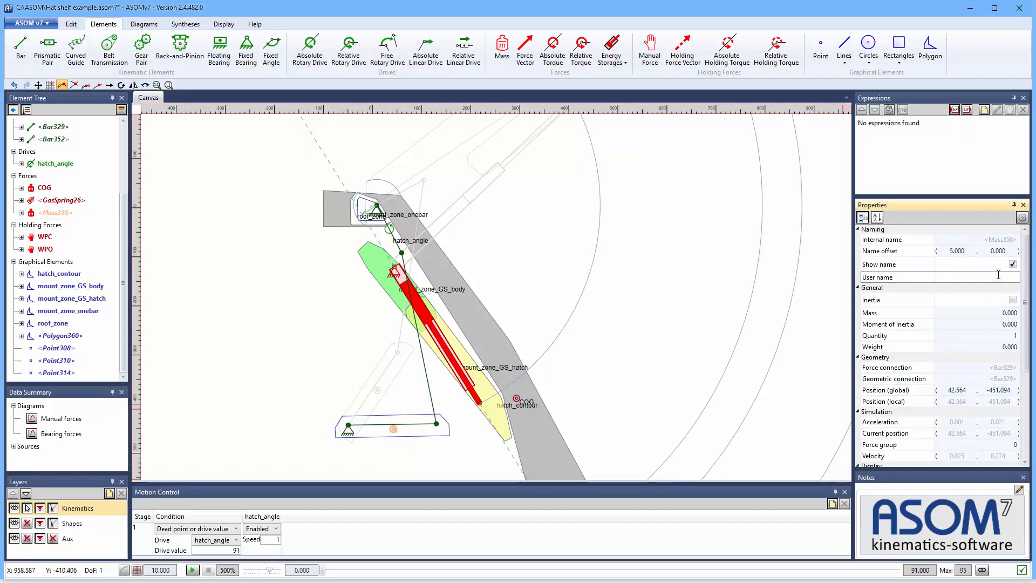
text(COG_hat_shelf)
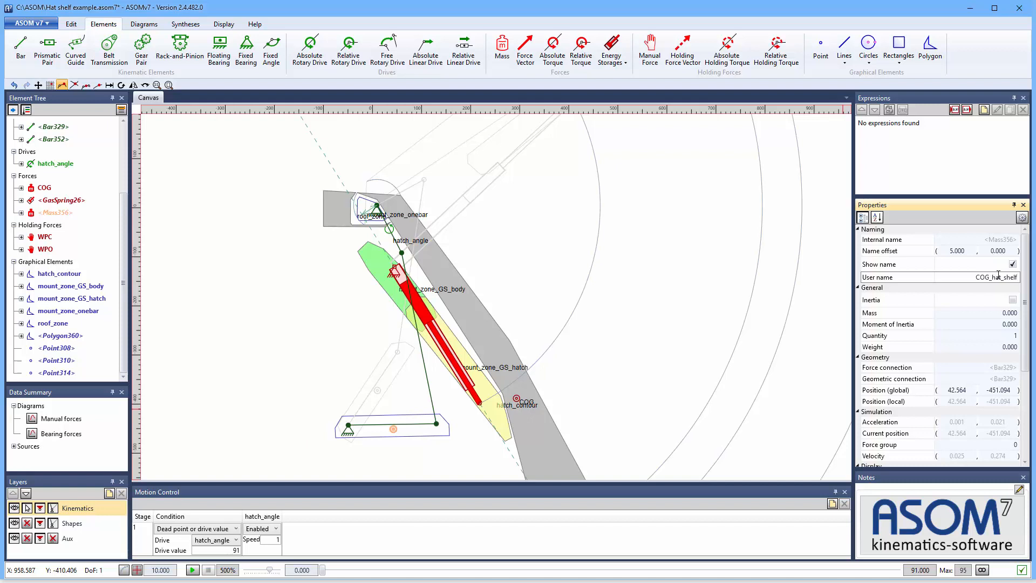
key(Return)
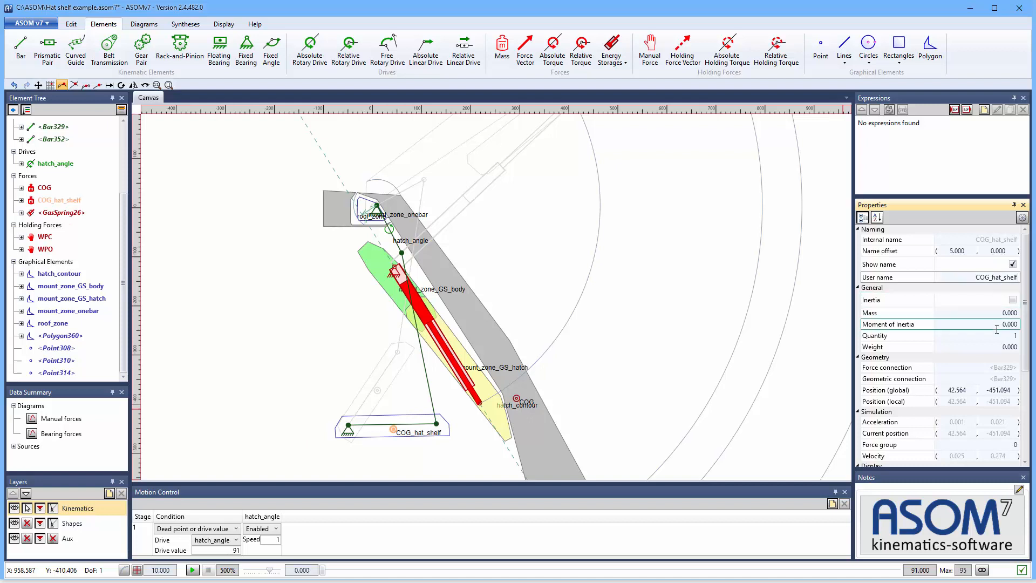
Step: Set the shelf mass to 1.5 kg and assign it to force group 2
click(876, 316)
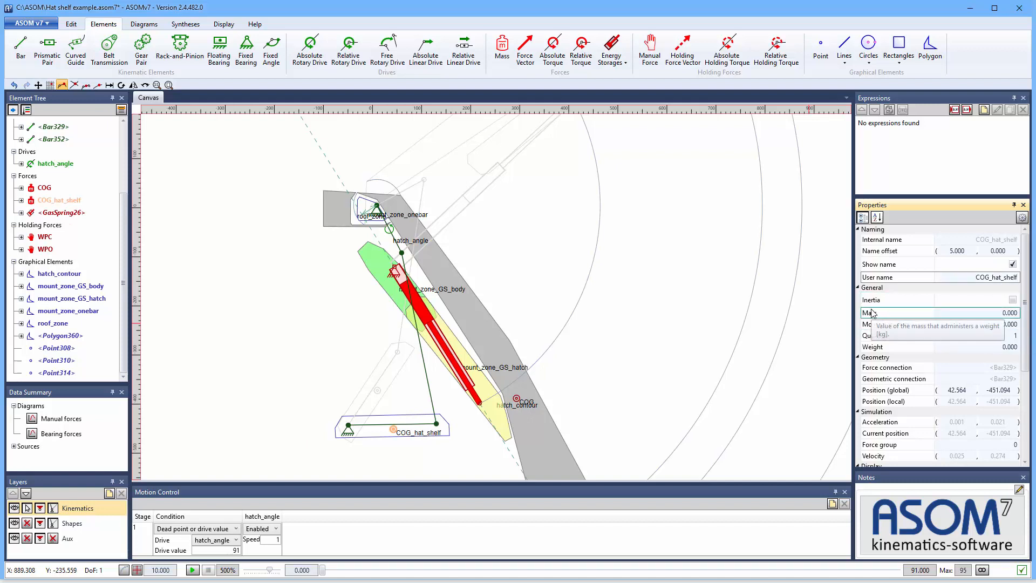
click(878, 349)
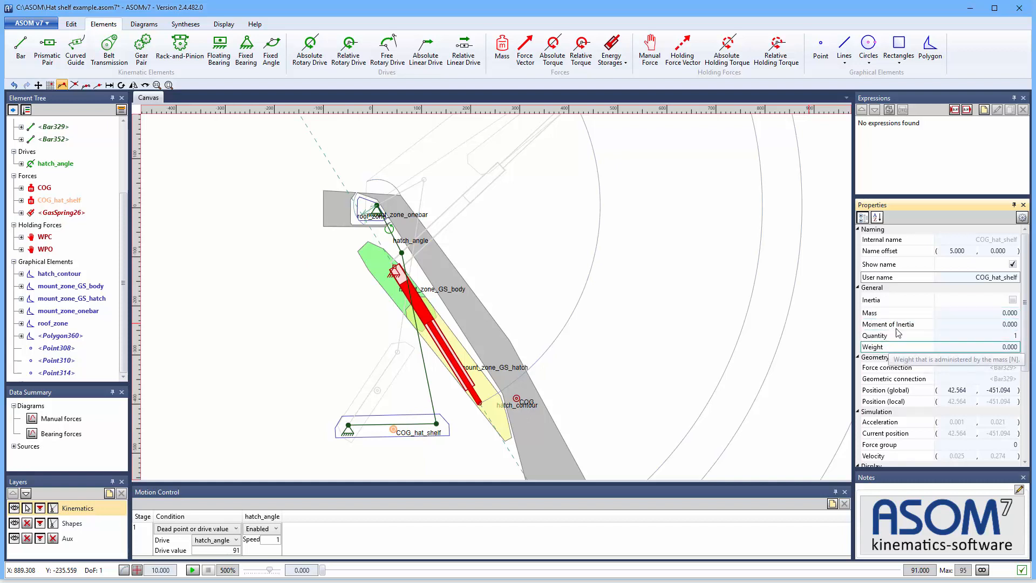
click(872, 318)
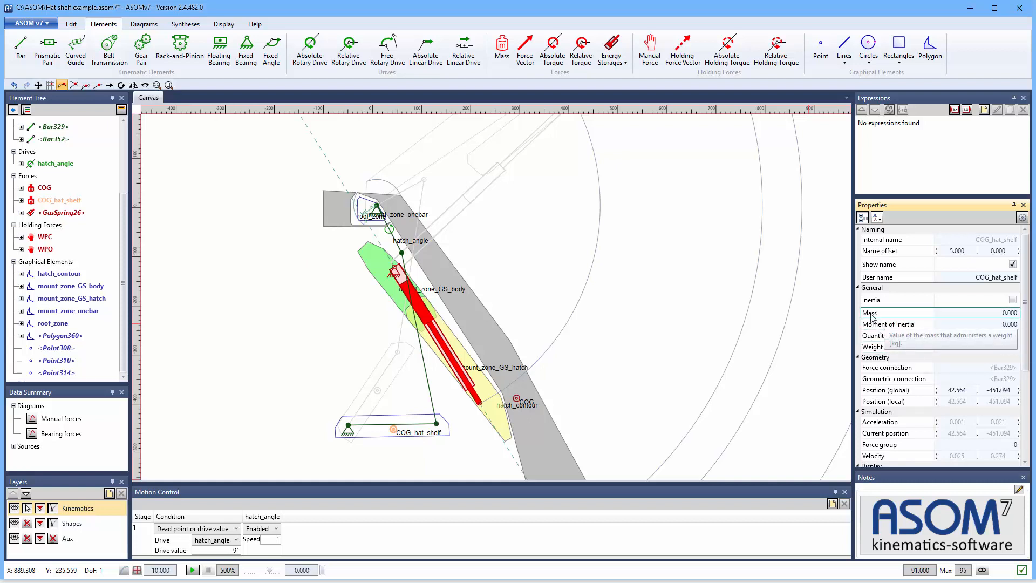
click(1000, 313)
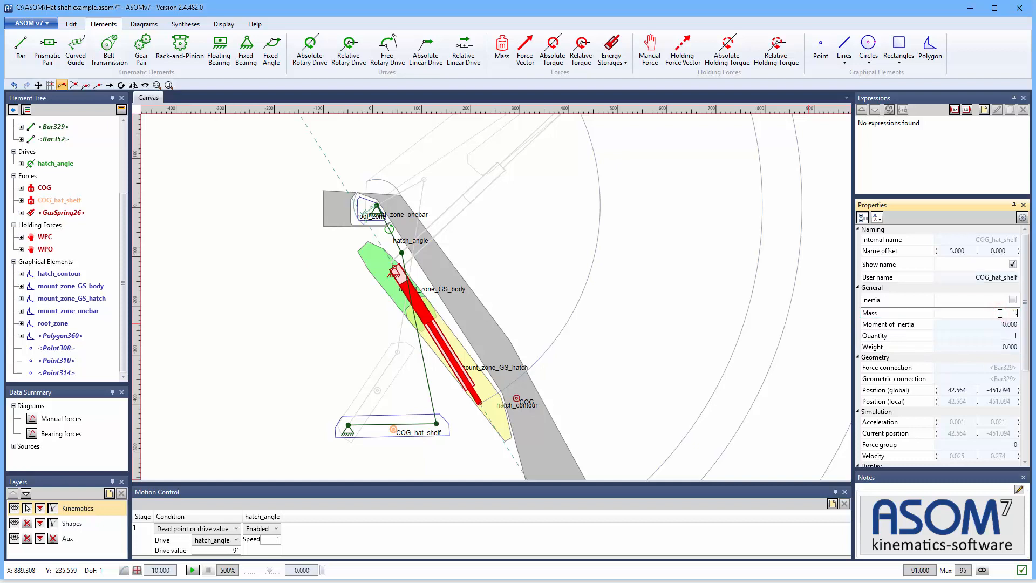
text(1.5)
key(Return)
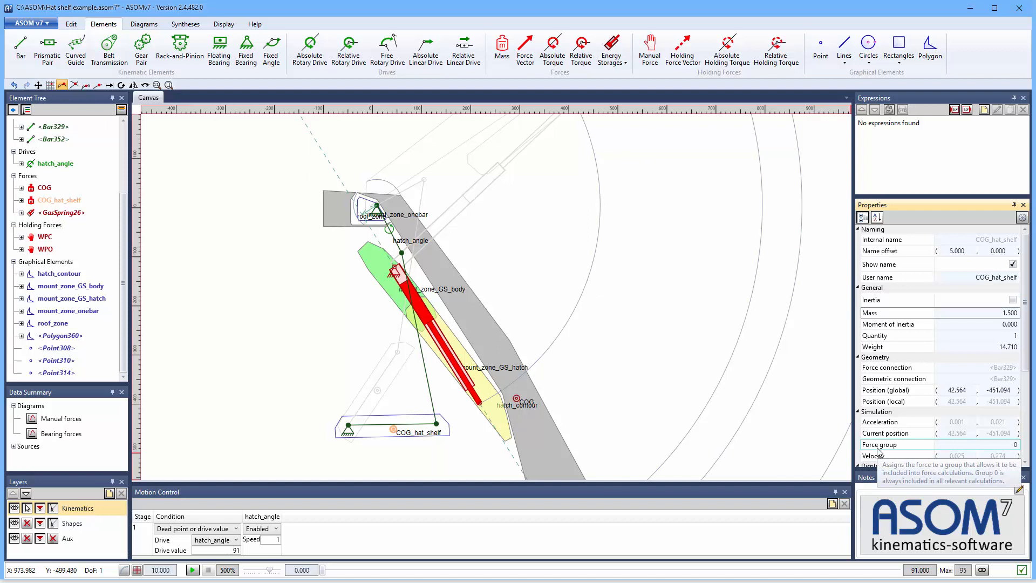
click(1008, 445)
text(2)
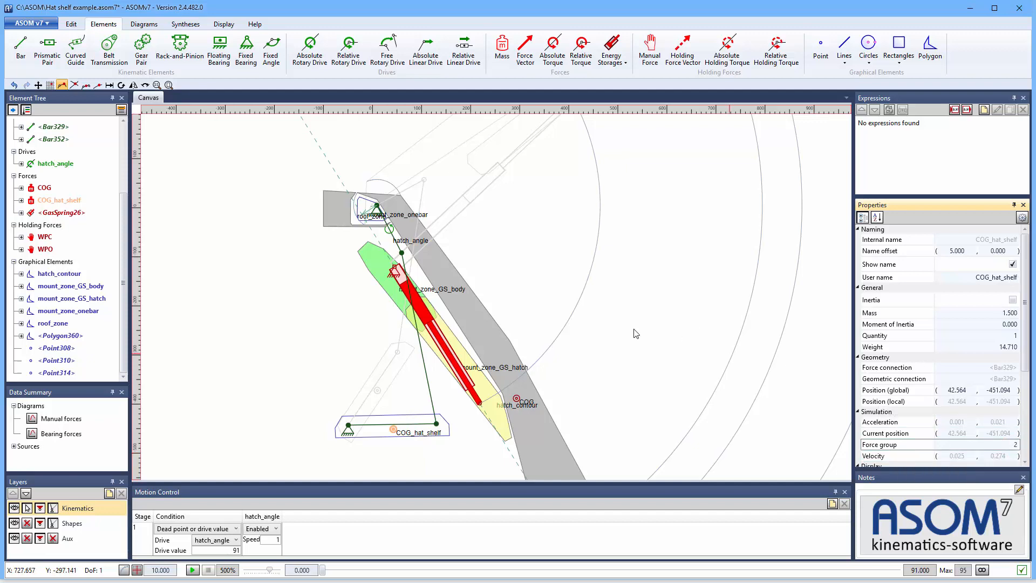
scroll(693, 320, down, 2)
scroll(419, 294, up, 1)
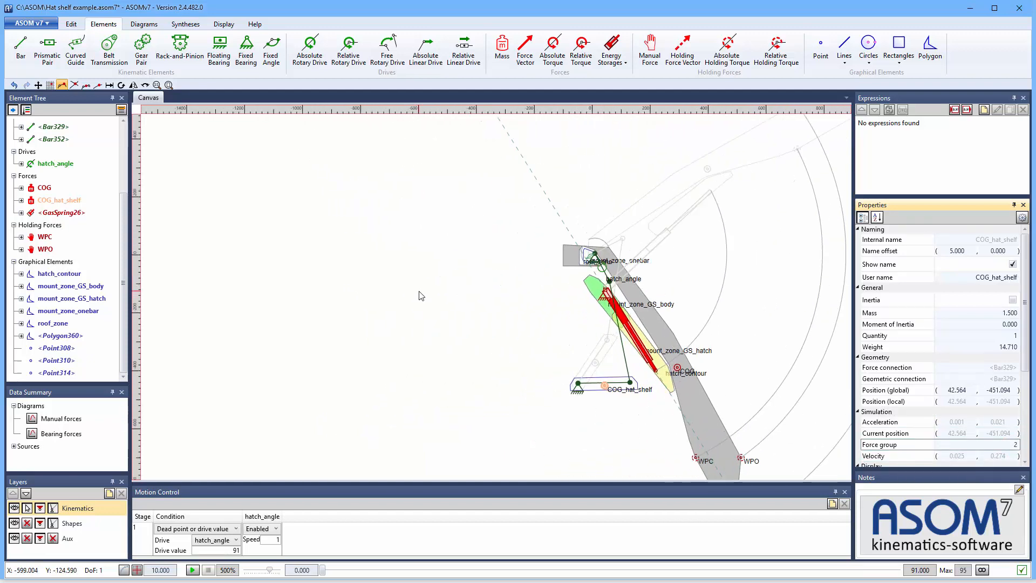
scroll(539, 254, up, 1)
scroll(486, 294, up, 1)
scroll(500, 295, up, 1)
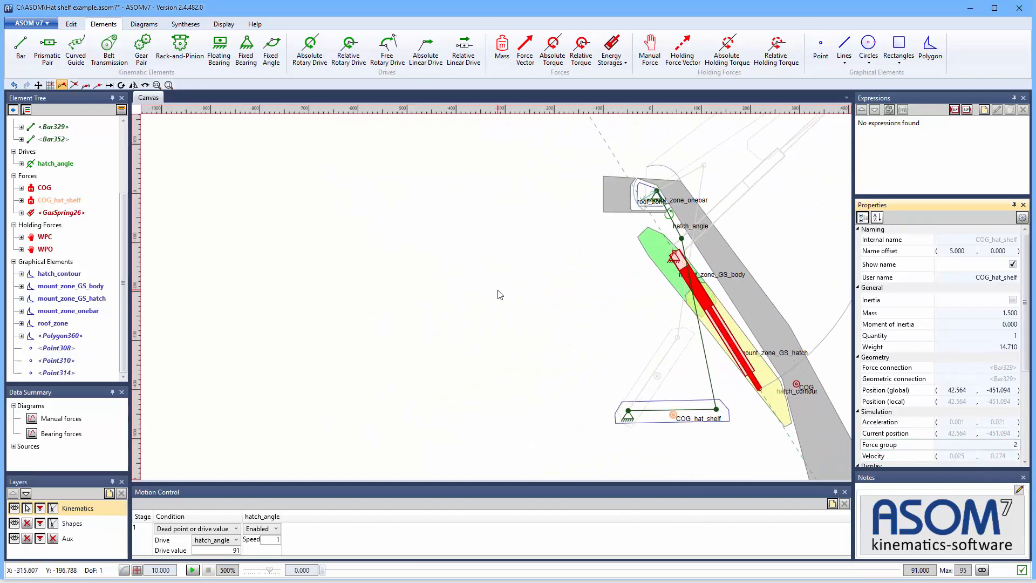
Step: Open the Manual forces diagram and enlarge its window to examine the opening and closing force curves beside the mechanism
click(32, 419)
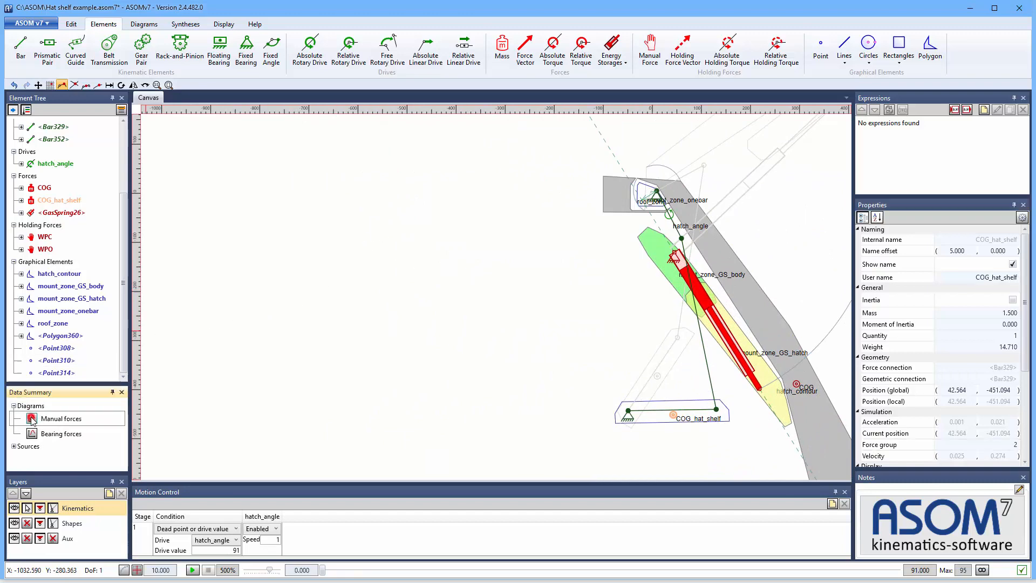
double_click(32, 420)
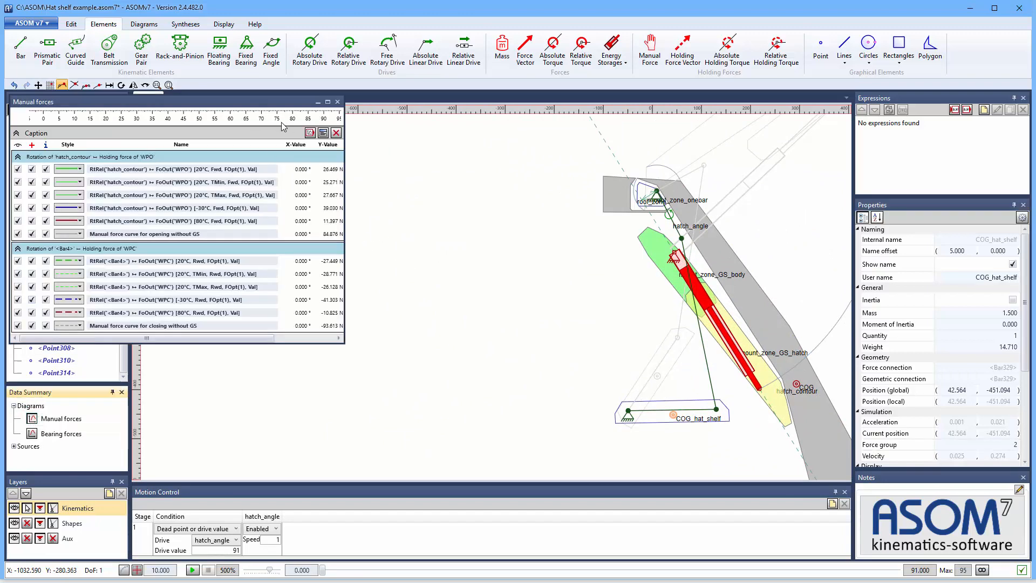
drag(267, 100, 351, 31)
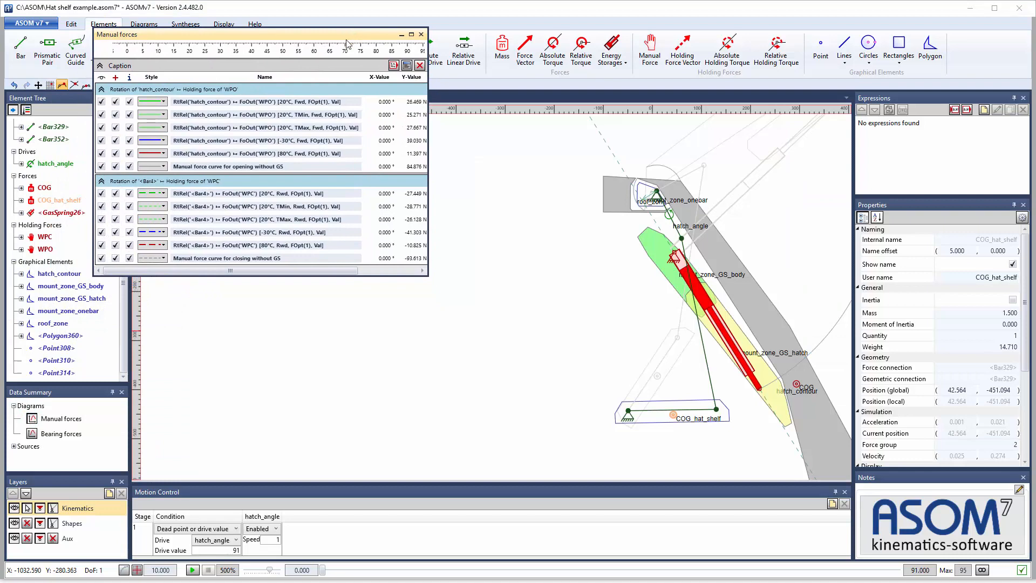
click(267, 277)
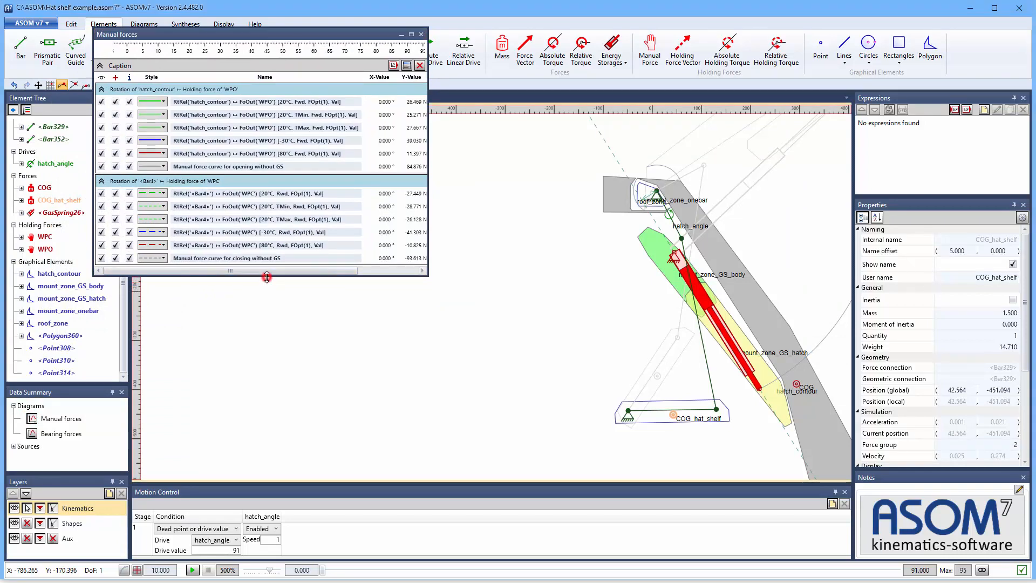
drag(266, 300, 288, 536)
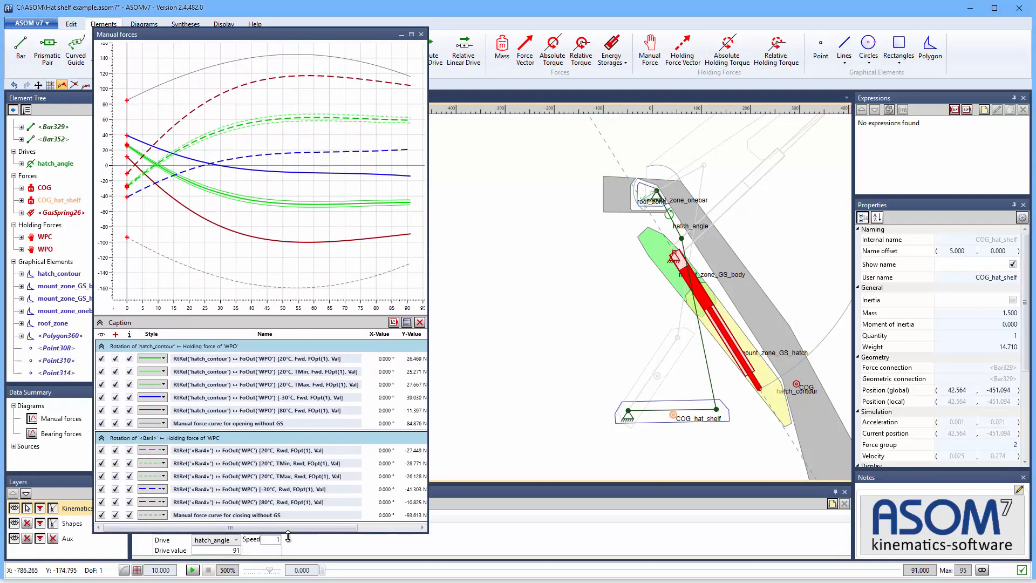
click(361, 252)
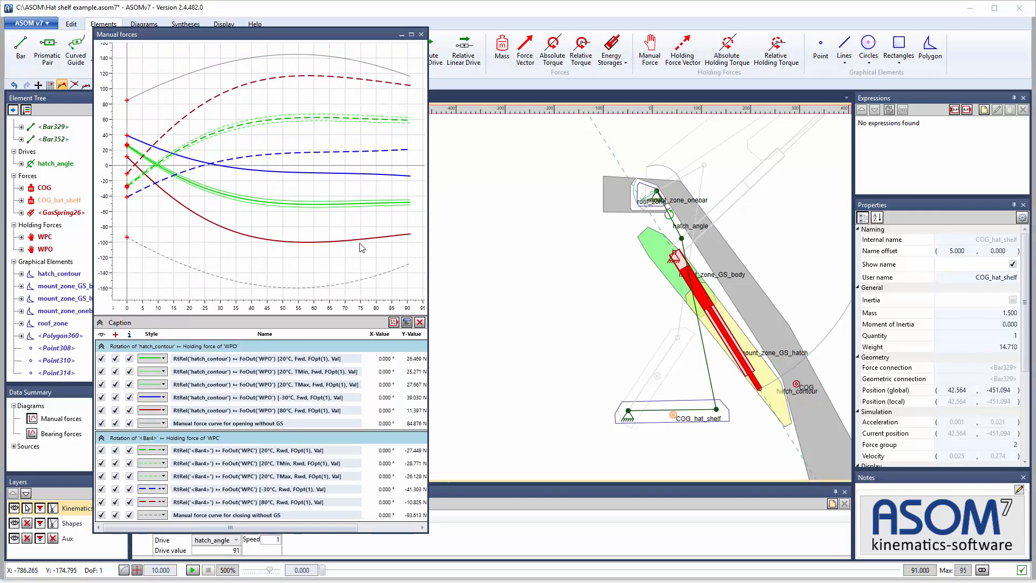
drag(237, 39, 249, 42)
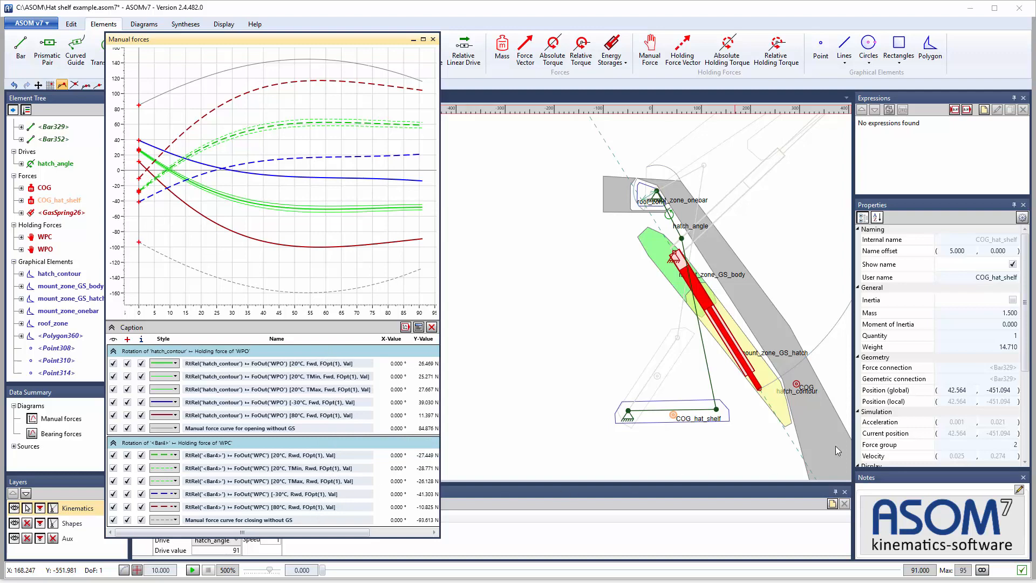
Step: Set the force group of COG_hat_shelf to 1, using undo and redo to compare the manual force curves with and without the change
click(1012, 444)
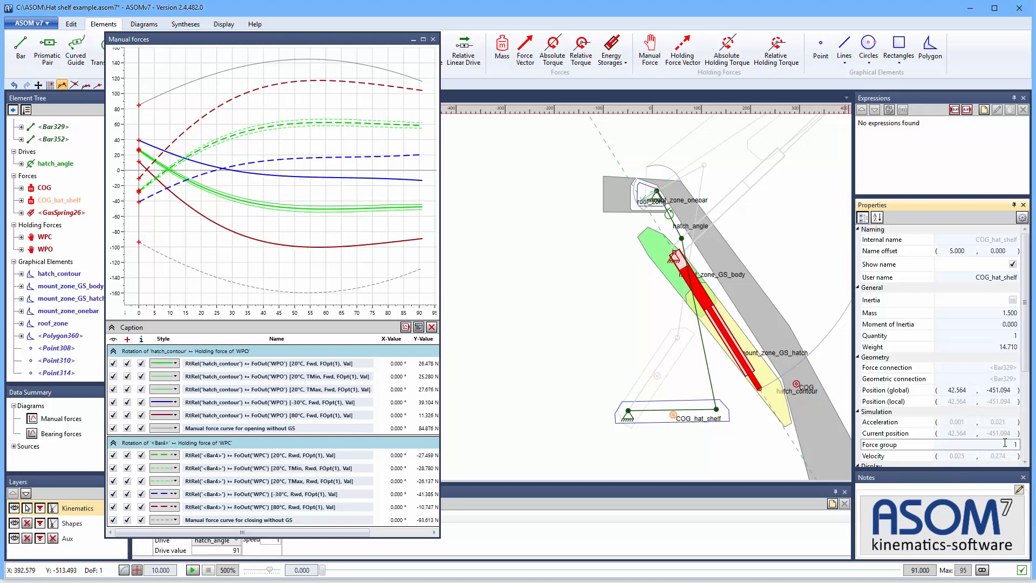
click(14, 85)
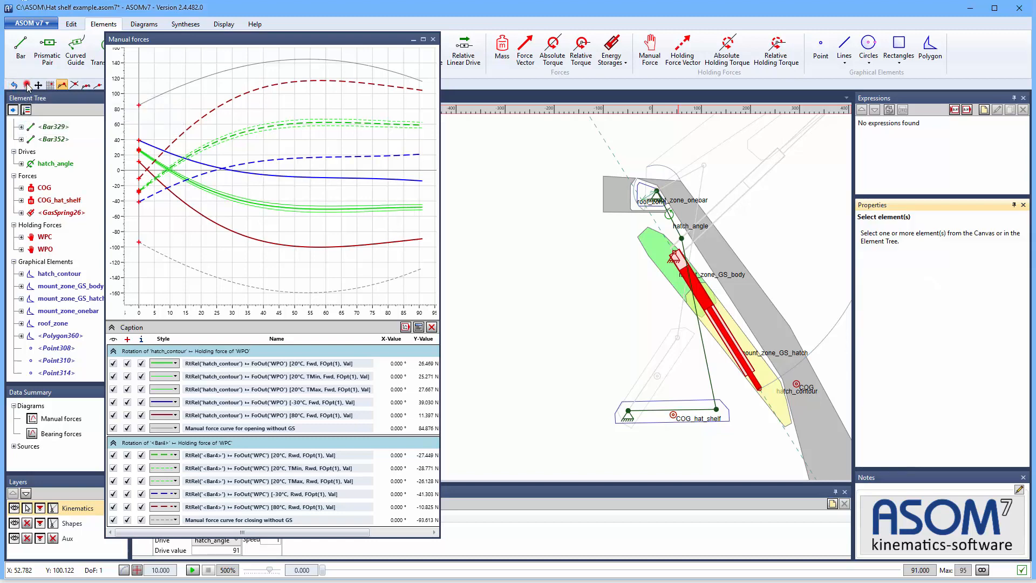
click(14, 85)
click(25, 85)
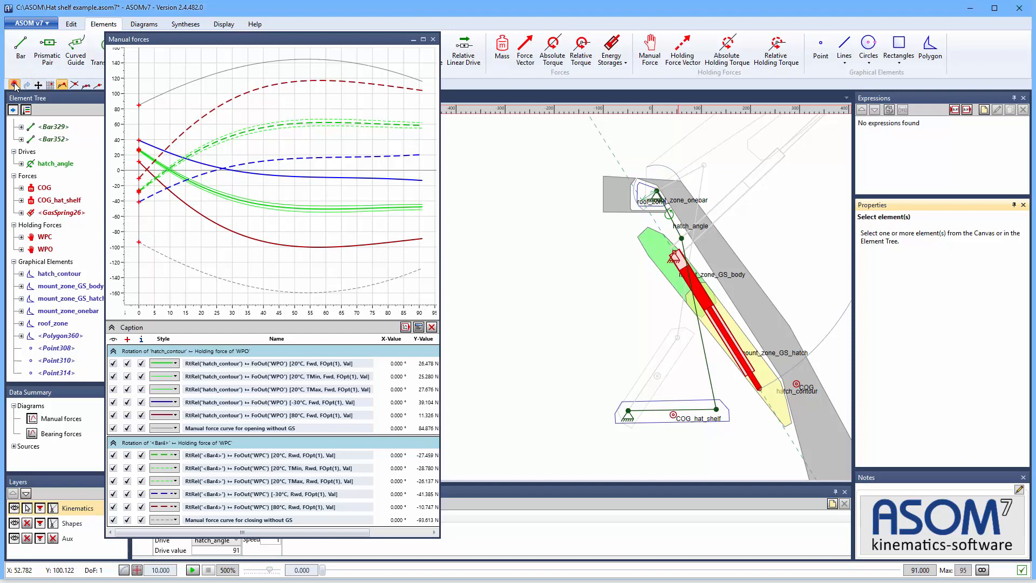
click(14, 85)
click(26, 85)
click(673, 415)
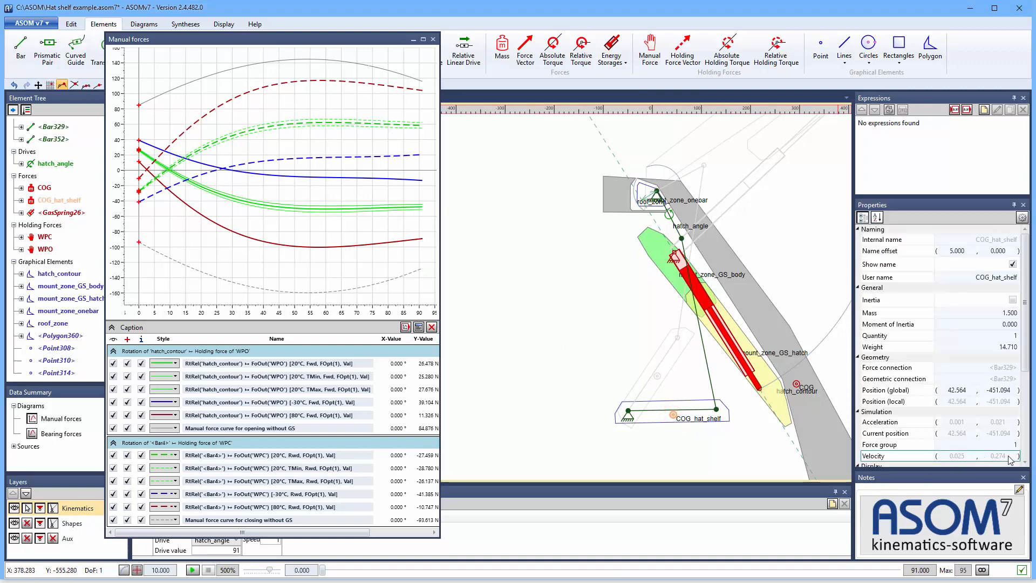
click(587, 459)
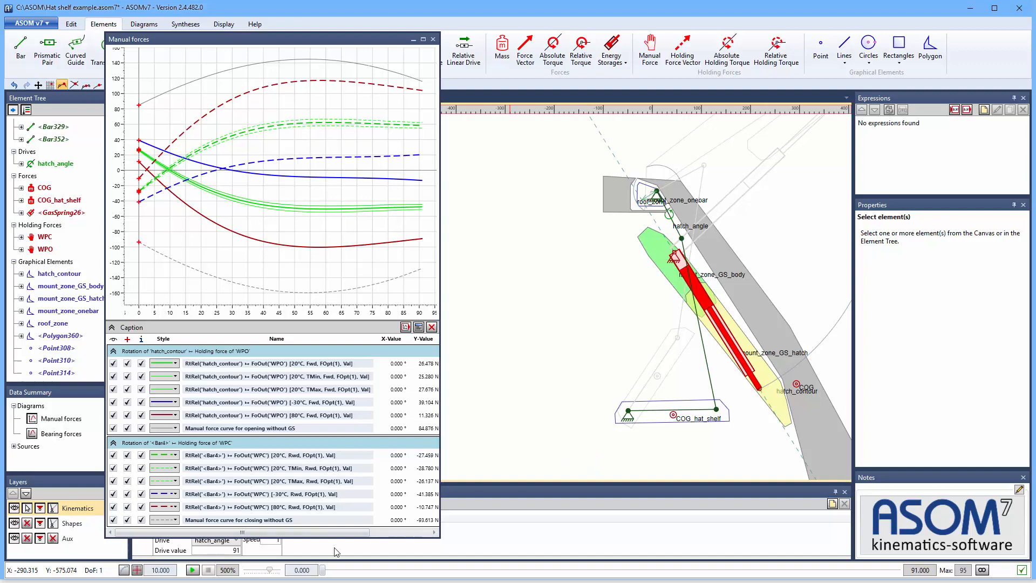
Step: Close the Manual forces diagram and delete the long bar connecting the hatch to the hat shelf
drag(323, 571, 276, 571)
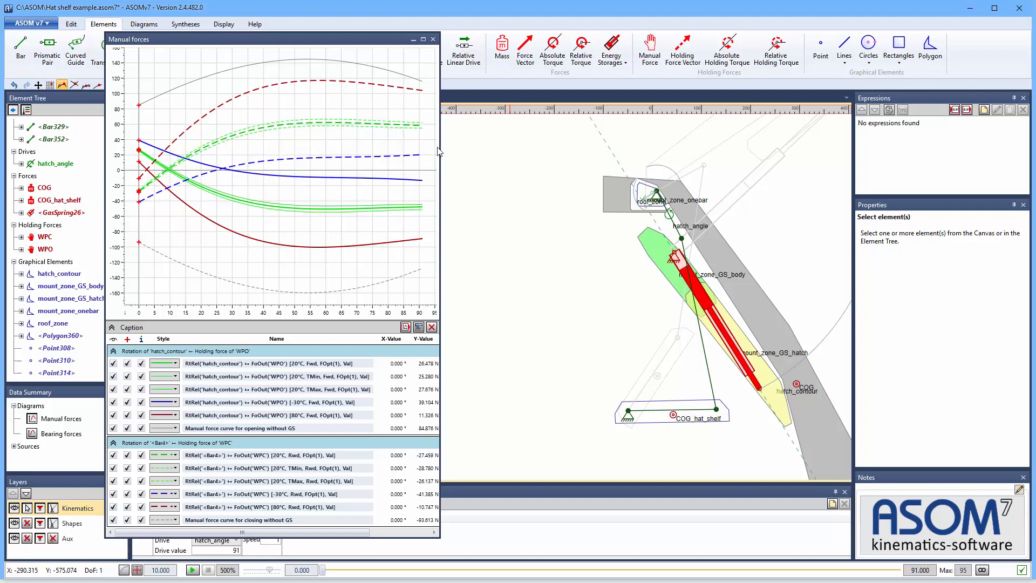
click(433, 40)
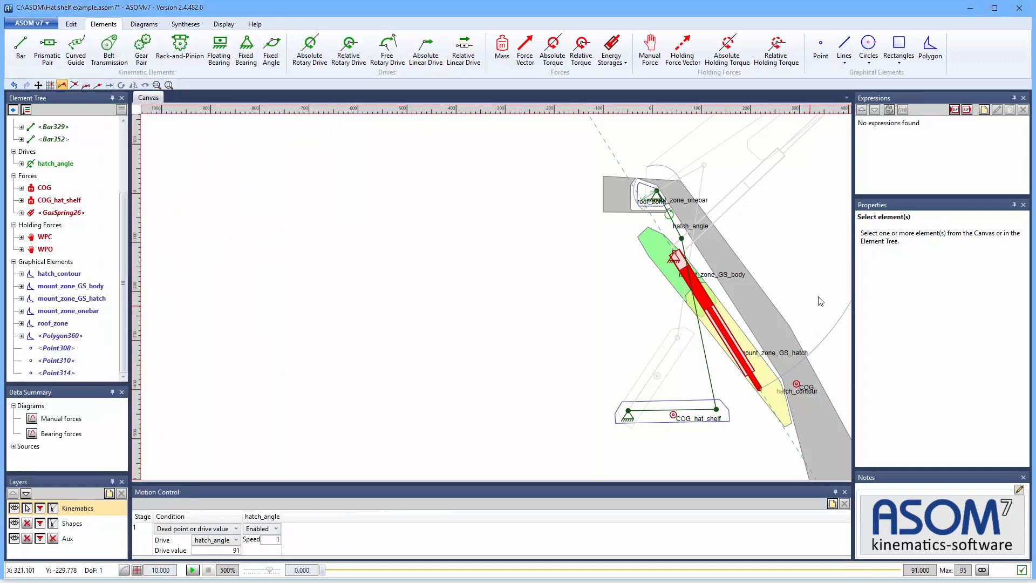
scroll(259, 329, down, 4)
scroll(594, 288, up, 6)
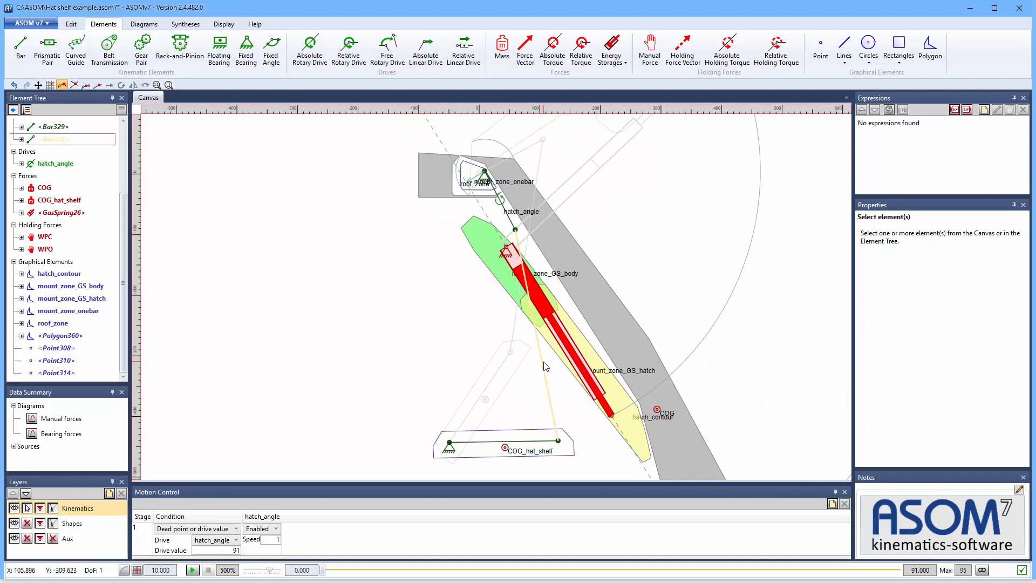
click(545, 366)
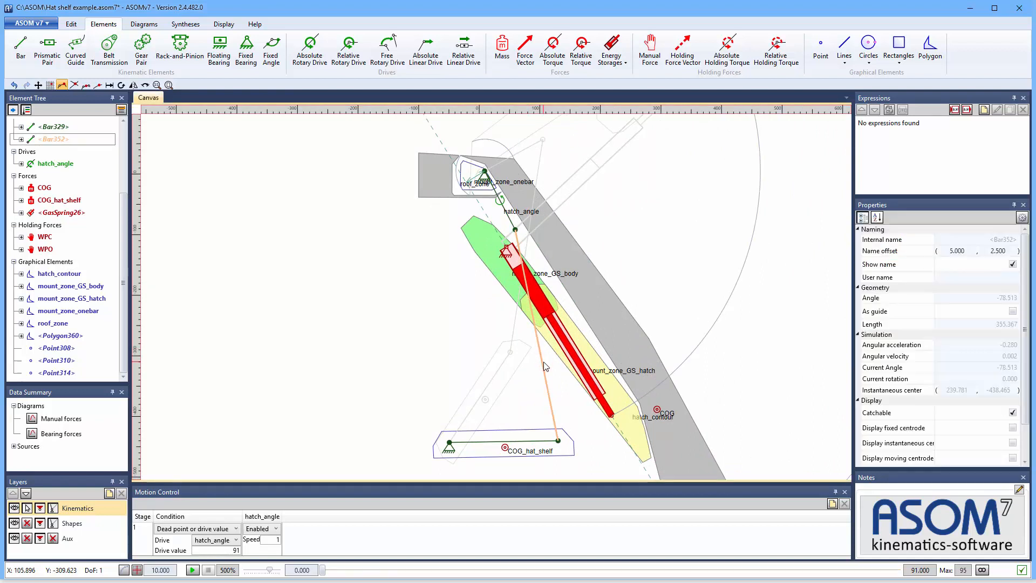
key(Delete)
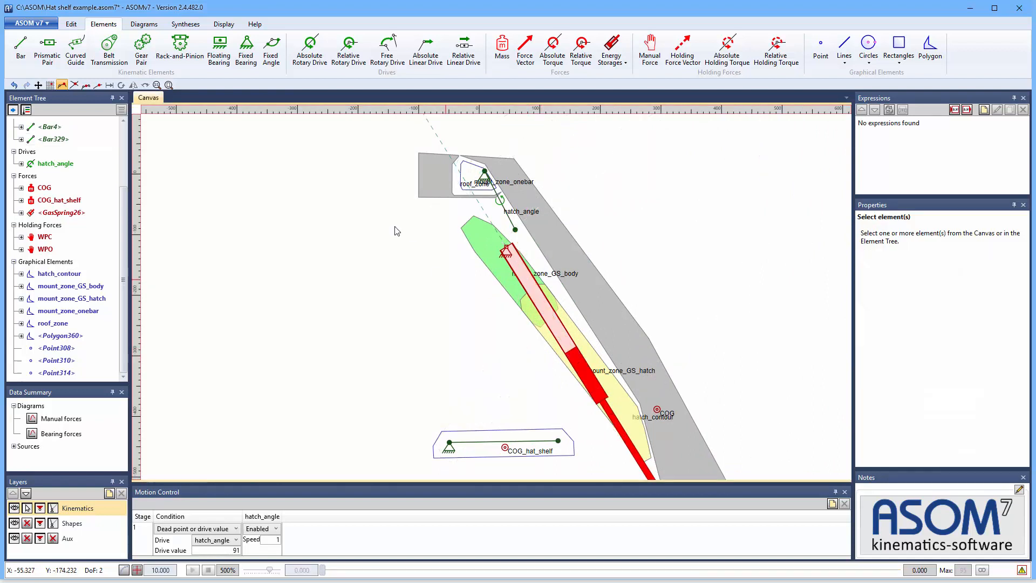
Step: Create a prismatic pair from the free hatch joint below hatch_angle to the end joint of the shelf bar
click(51, 48)
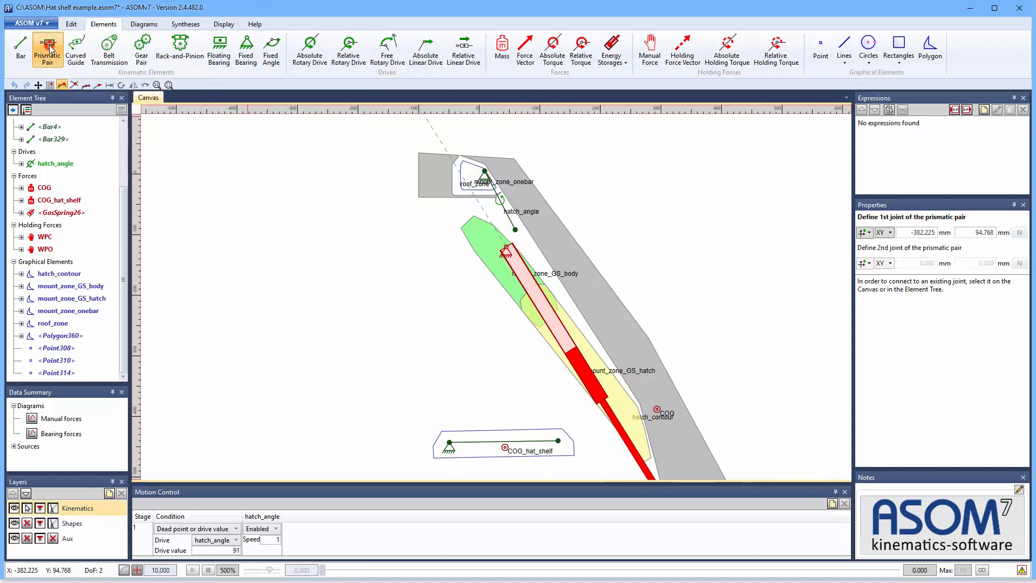
click(516, 230)
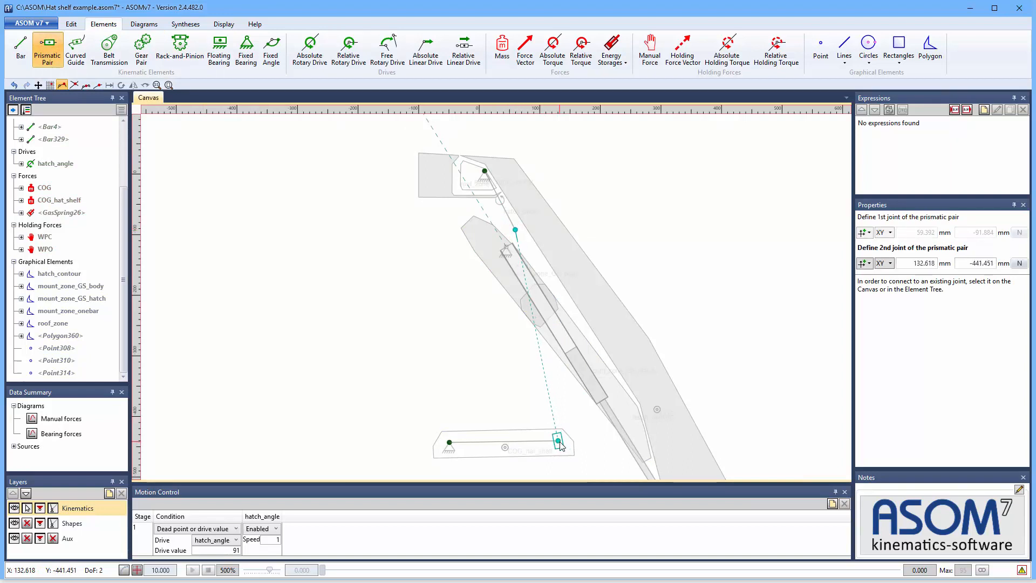
click(559, 440)
right_click(496, 396)
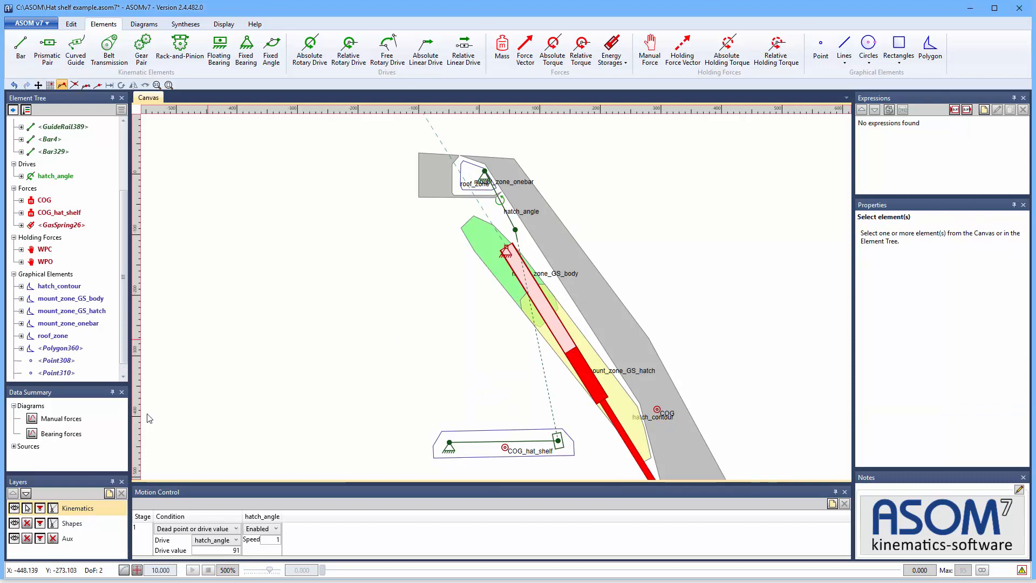
Step: On the Aux layer, draw a circle centred on the prismatic pair's hatch joint and passing through the shelf bar's end joint
click(73, 541)
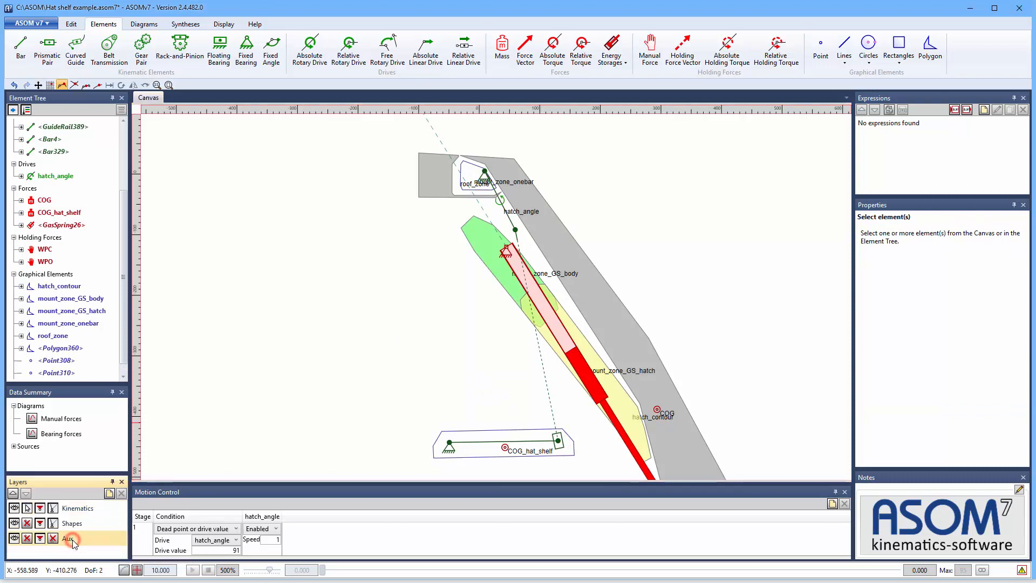
click(869, 45)
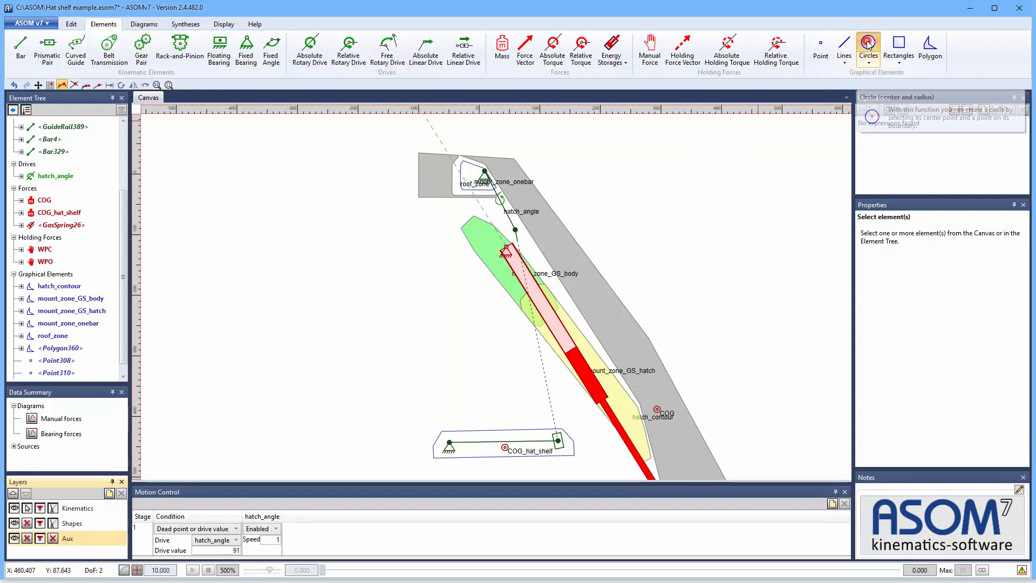
click(516, 231)
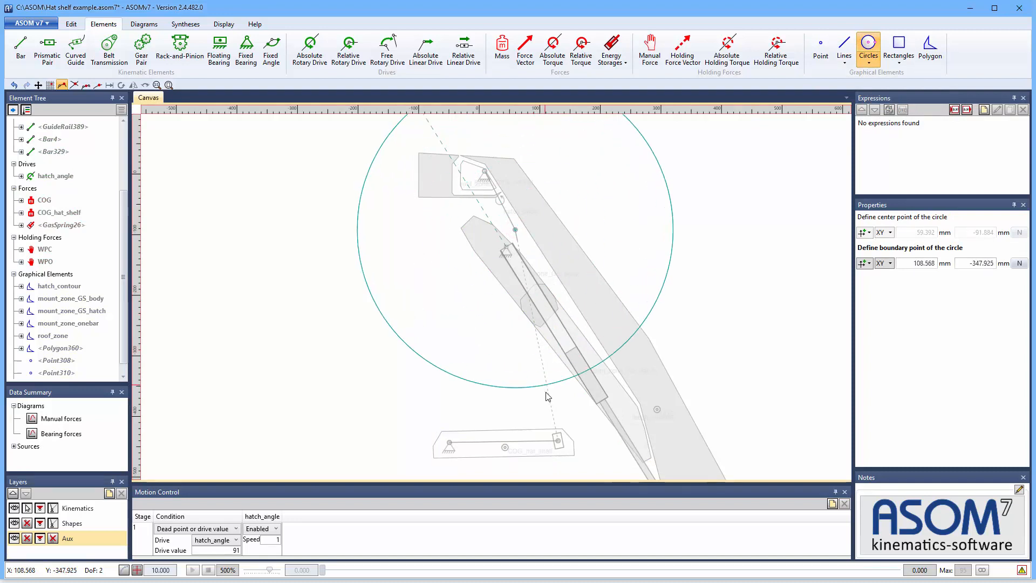
click(558, 444)
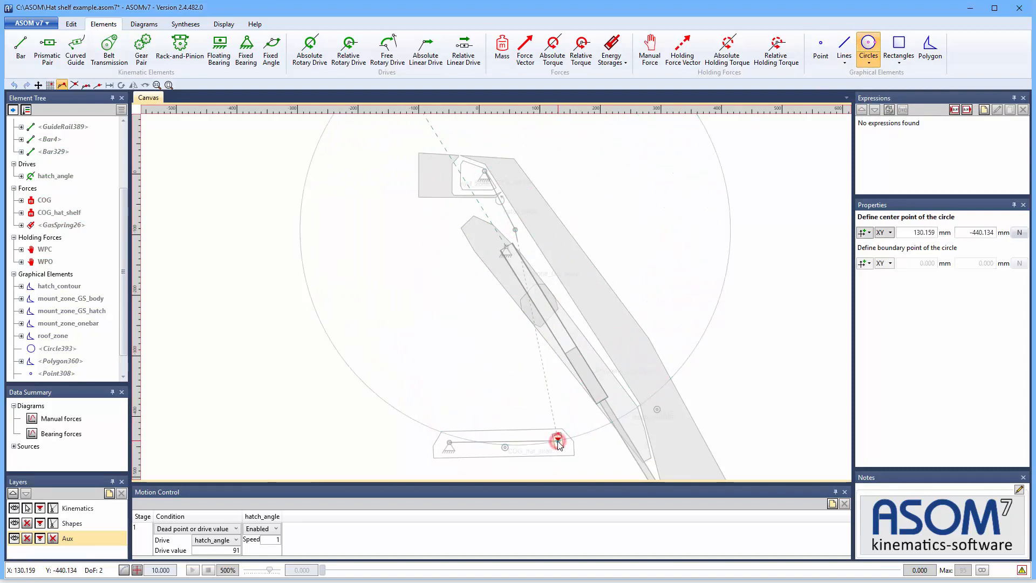
Step: Draw a second circle centred on the shelf bar's end joint and set its radius to 6 mm
click(869, 44)
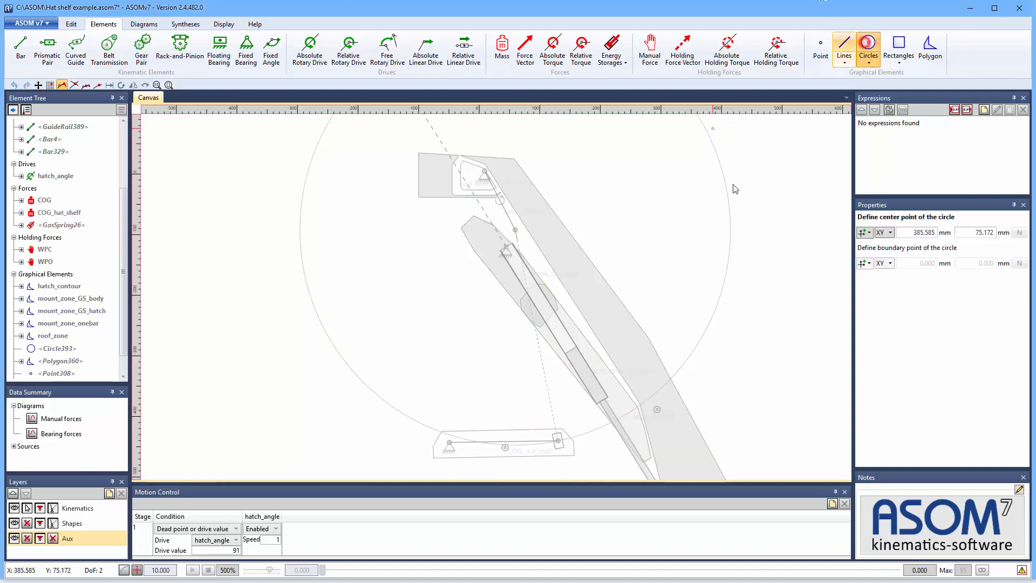
click(559, 440)
click(575, 439)
right_click(468, 363)
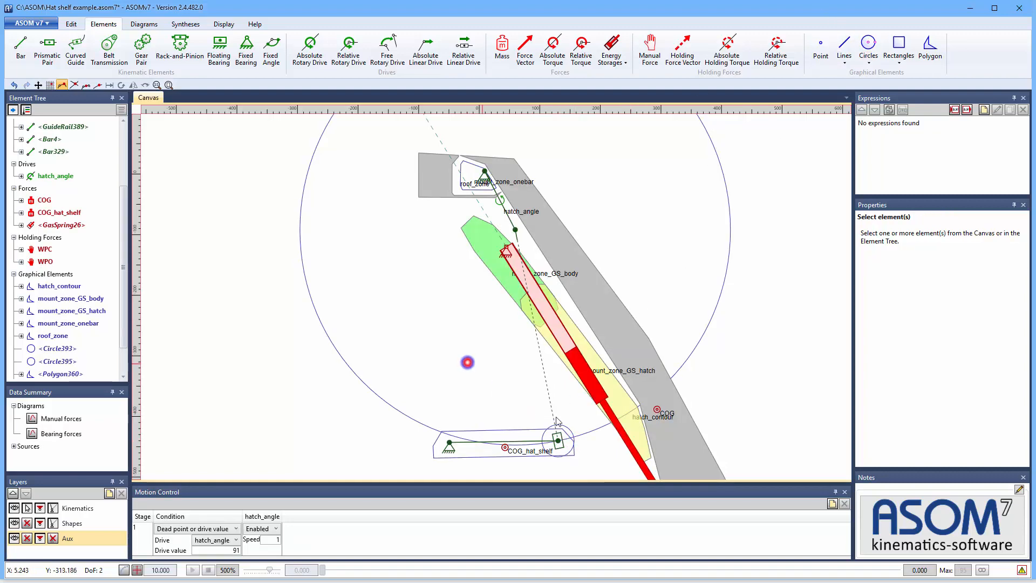
click(565, 426)
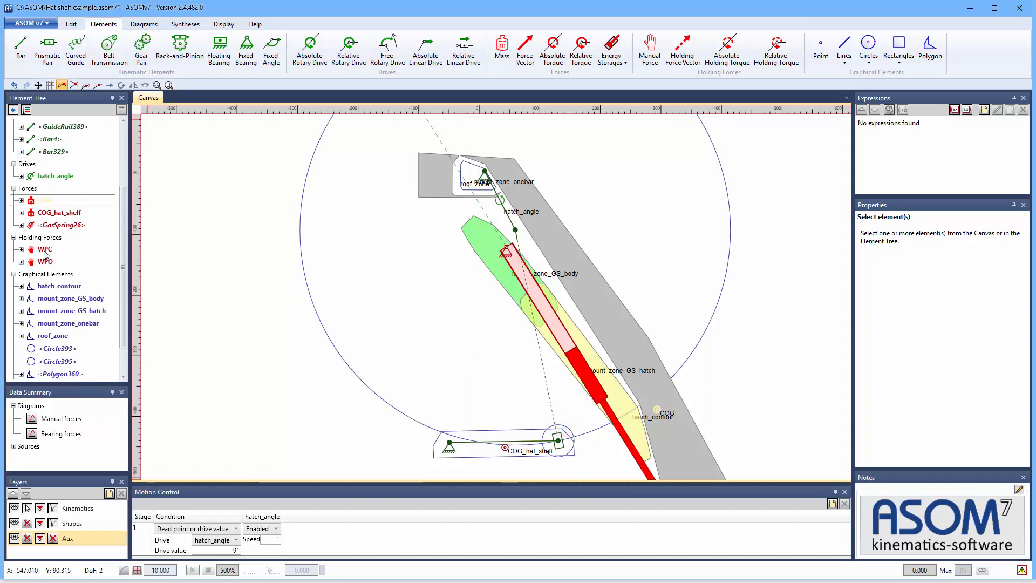
click(59, 364)
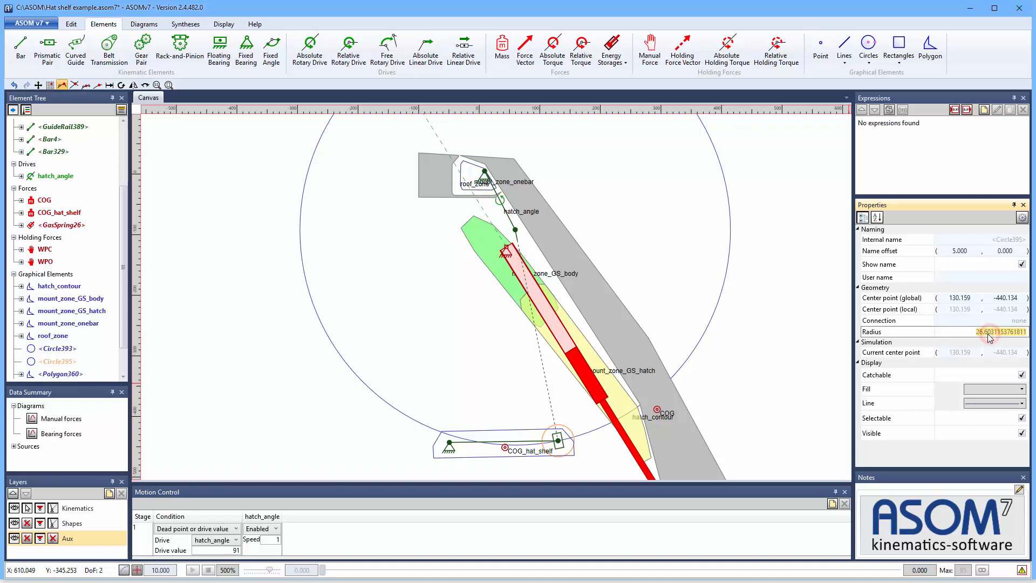
text(6)
key(Return)
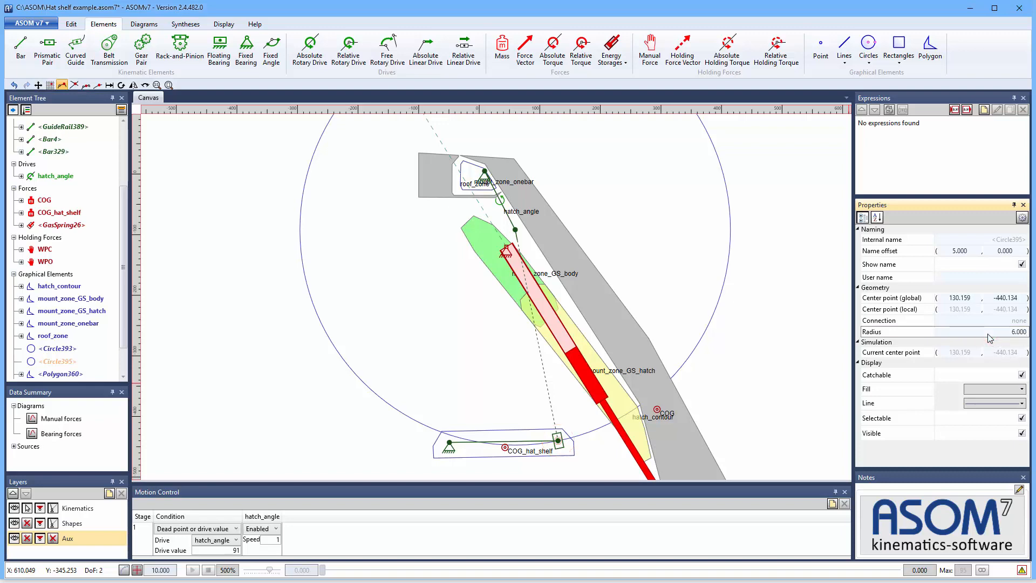
Step: On the Kinematics layer, add a short bar from the shelf bar's end joint to the outer intersection of the two circles
scroll(571, 438, up, 3)
scroll(558, 449, up, 5)
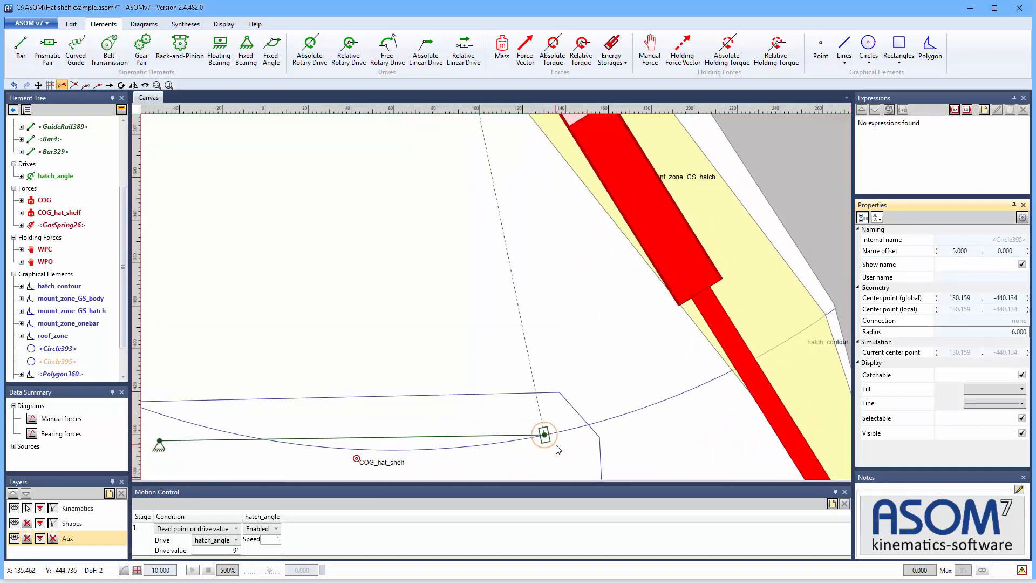
click(74, 510)
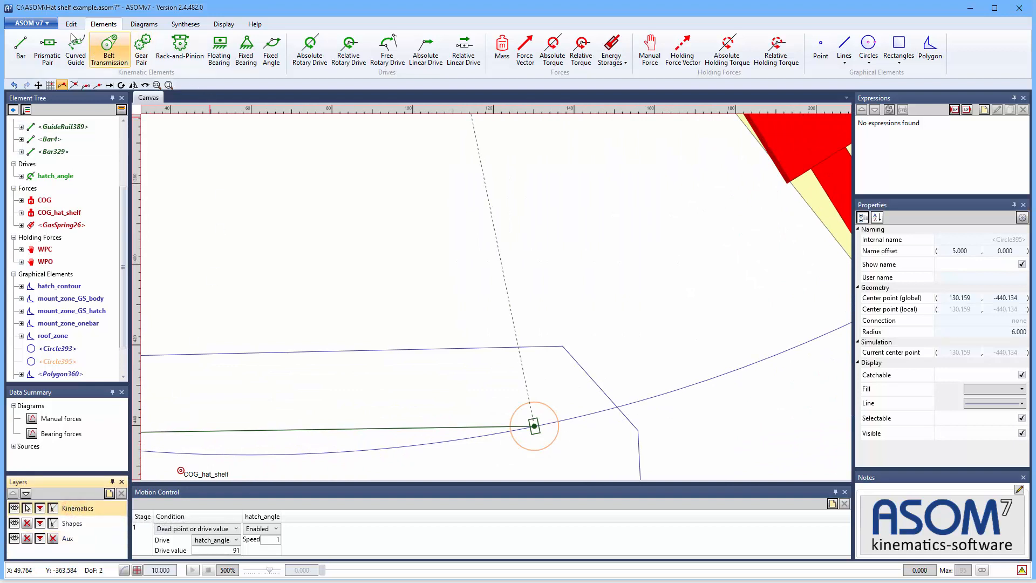
click(19, 44)
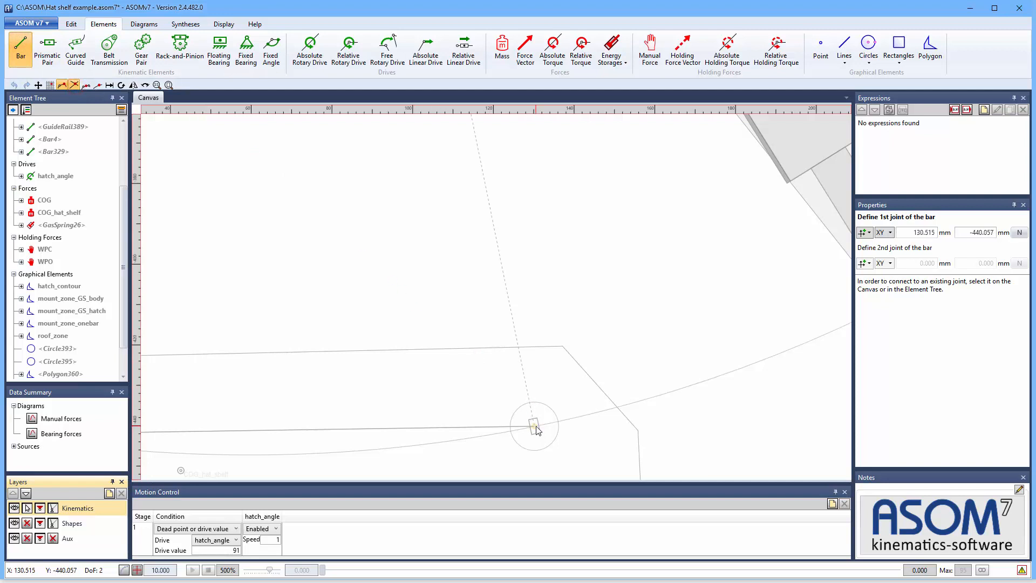
click(534, 426)
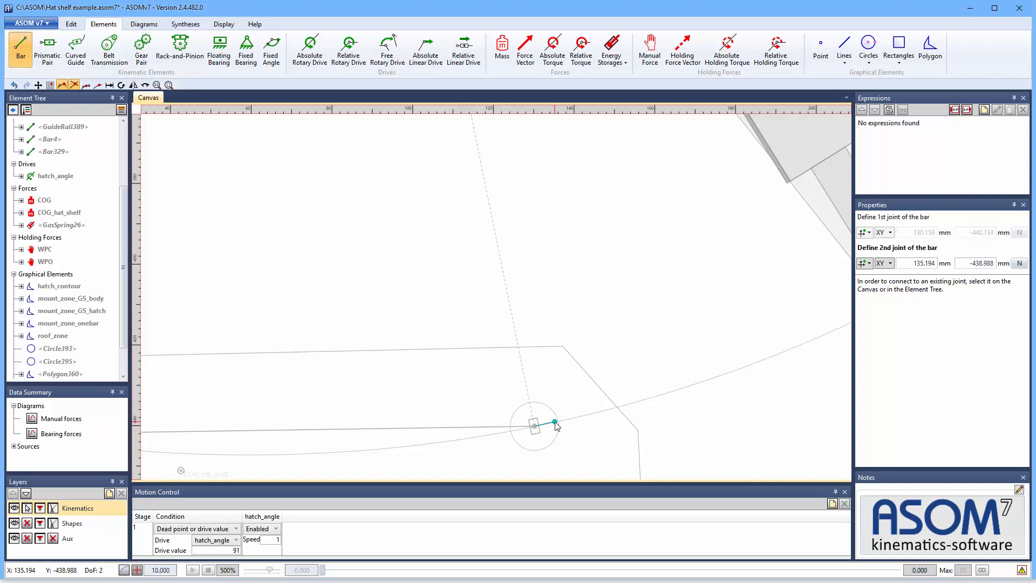
click(558, 424)
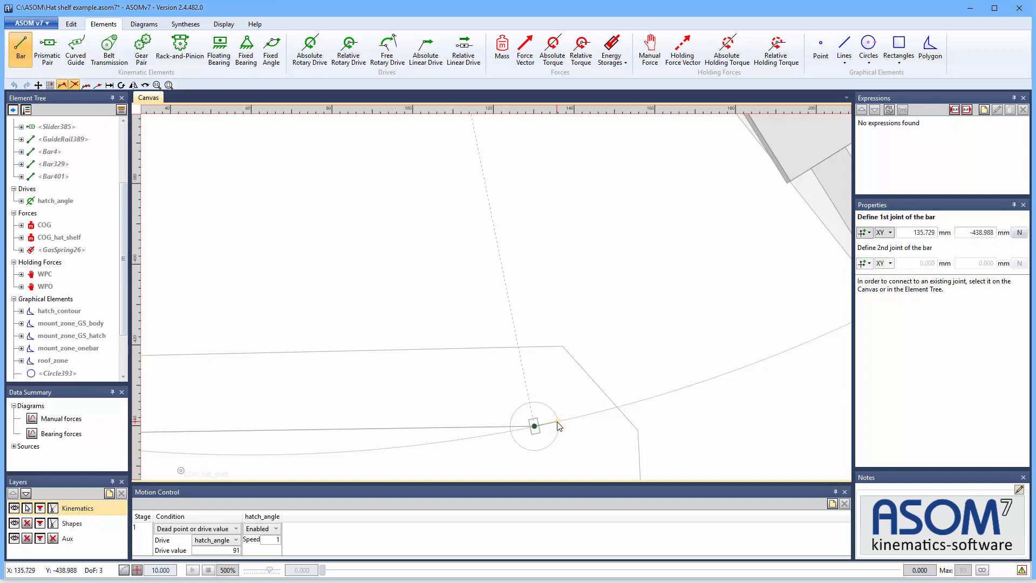
Step: Add a bar from the outer end of the short bar to the free hatch joint below hatch_angle
click(558, 425)
scroll(560, 422, down, 3)
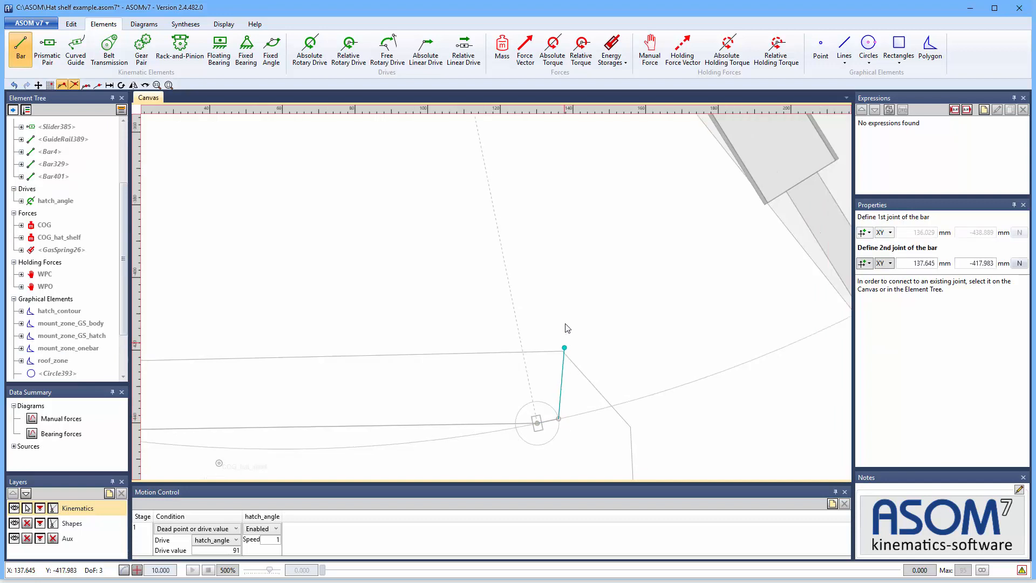
scroll(565, 322, down, 5)
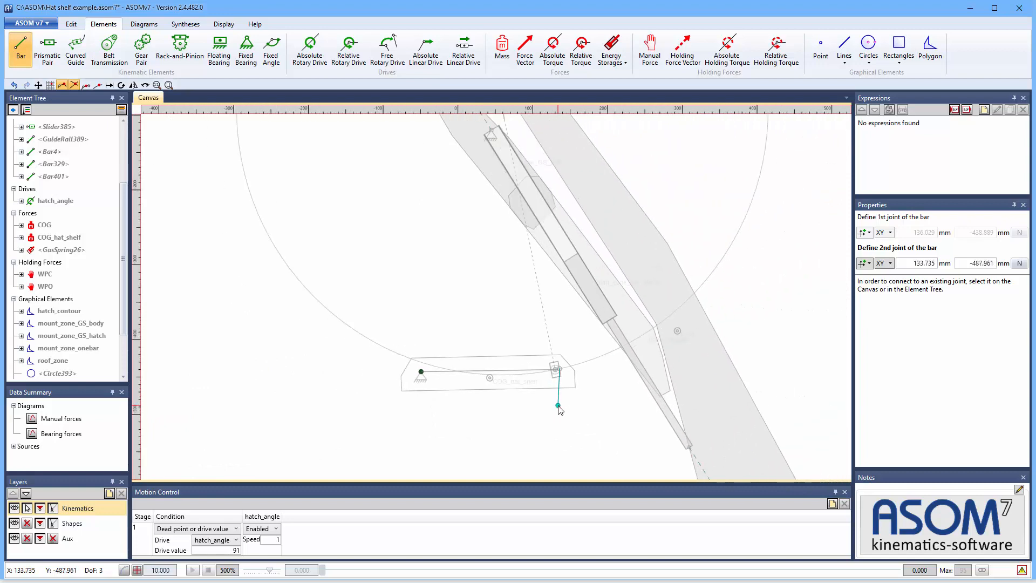
scroll(559, 408, down, 1)
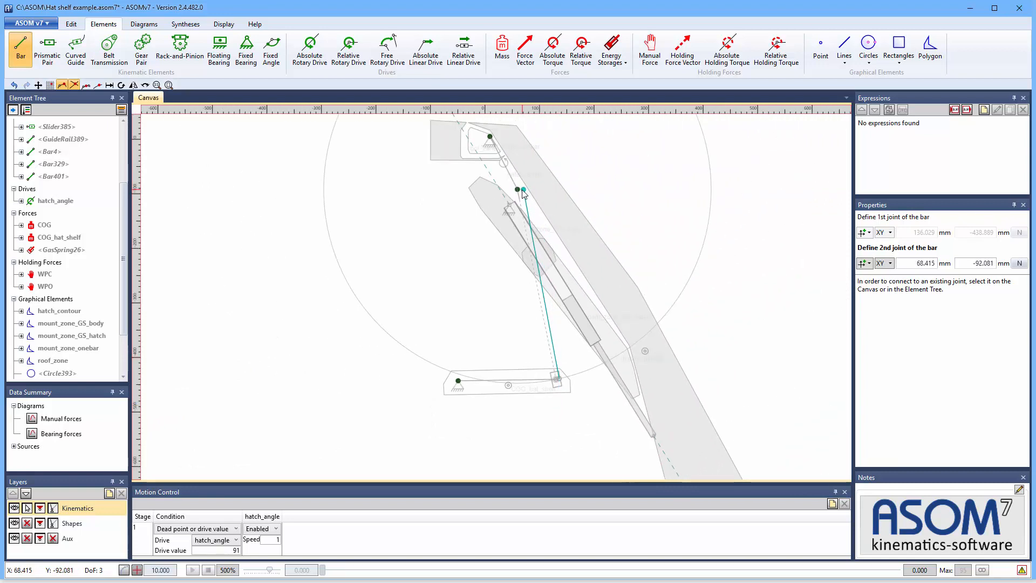
click(518, 191)
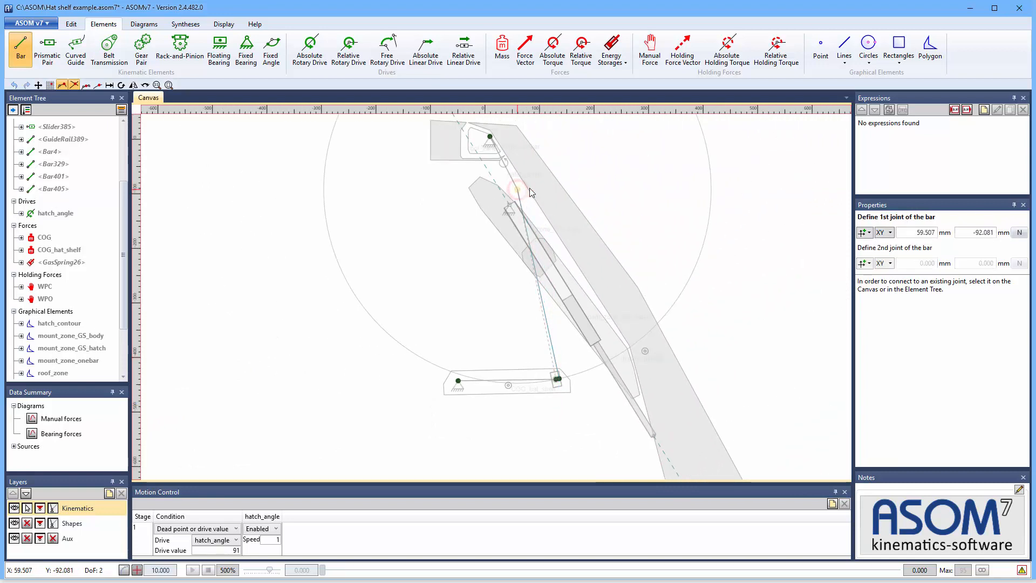
right_click(743, 296)
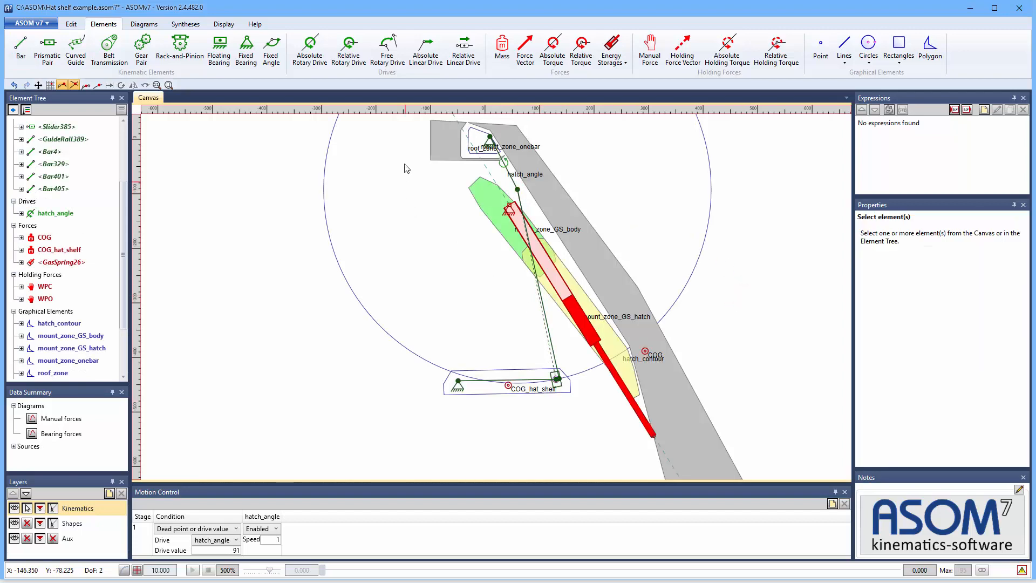
Step: Add a relative rotary drive between the short bar and the long connecting bar at their shared joint
scroll(406, 135, up, 1)
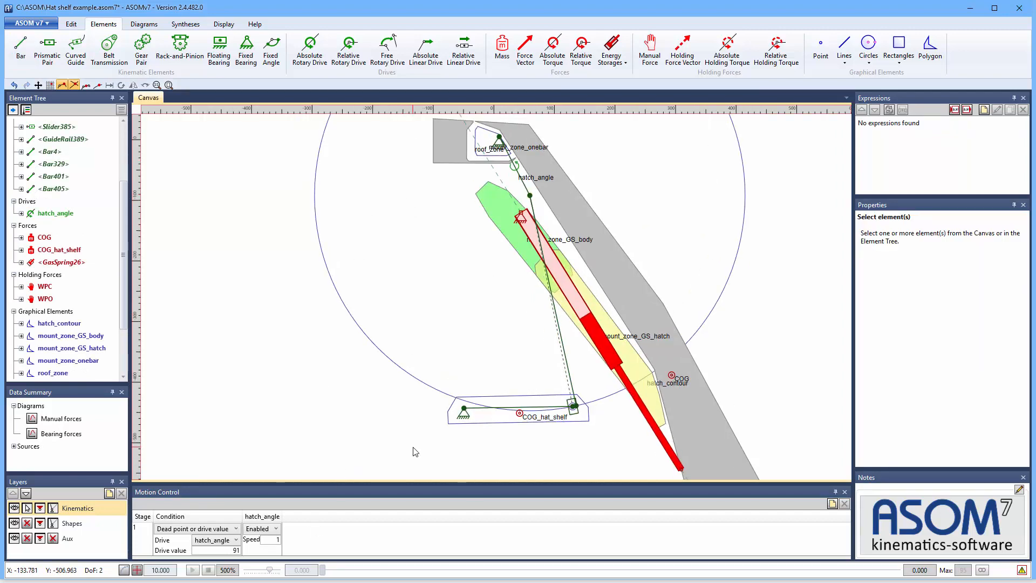
scroll(413, 448, down, 1)
scroll(361, 238, up, 1)
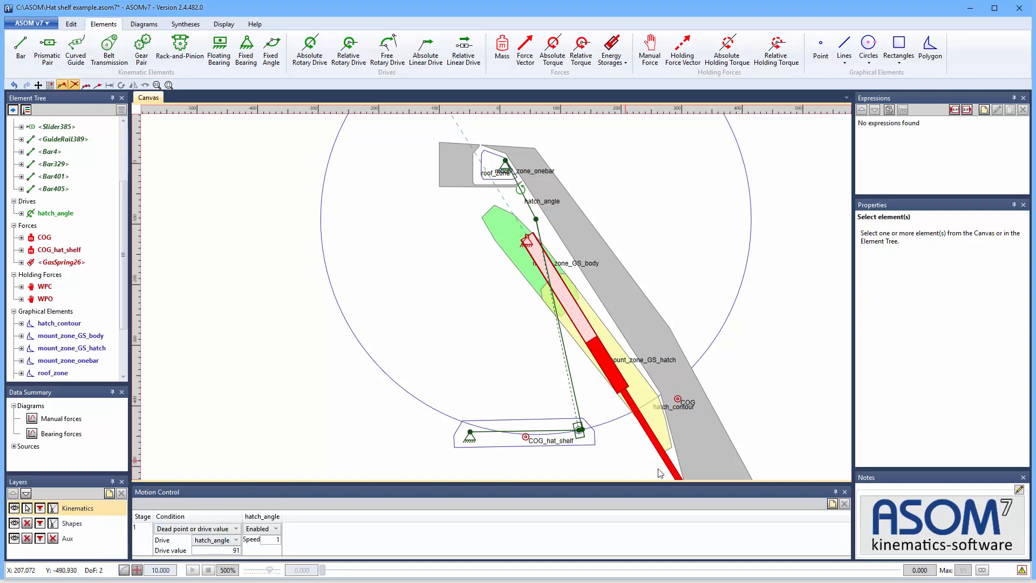
scroll(573, 434, up, 5)
scroll(572, 436, up, 4)
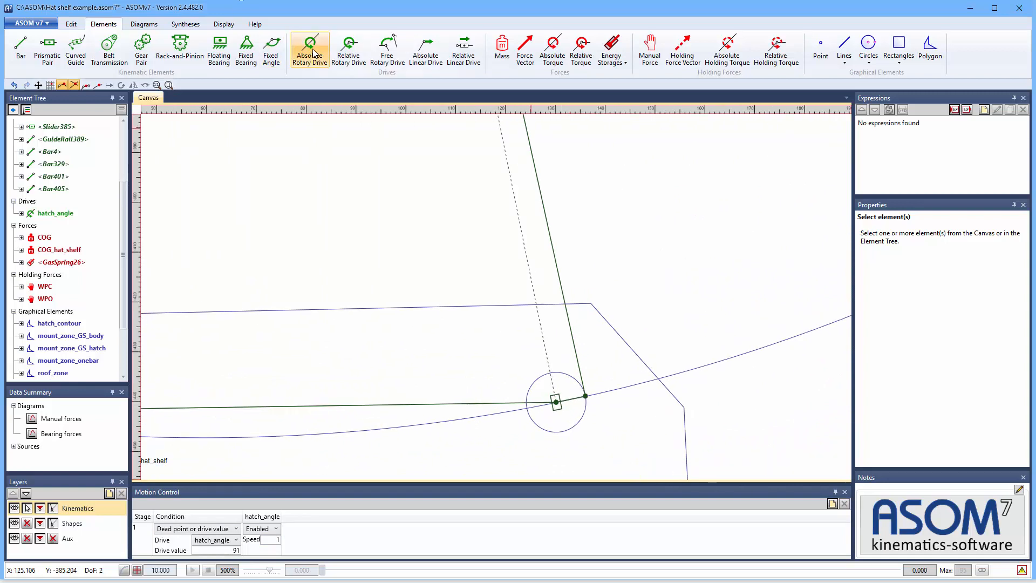
click(348, 52)
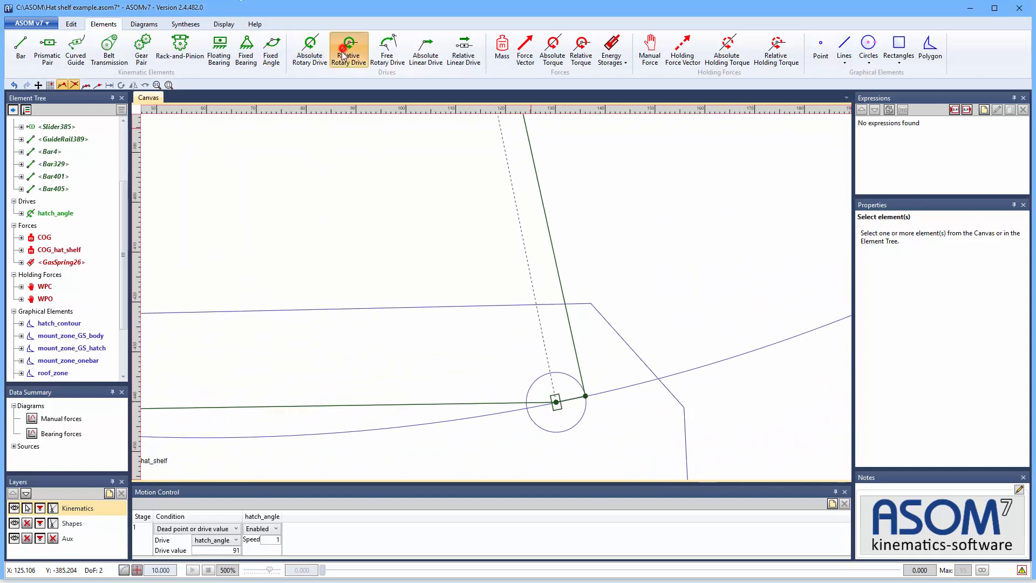
click(582, 399)
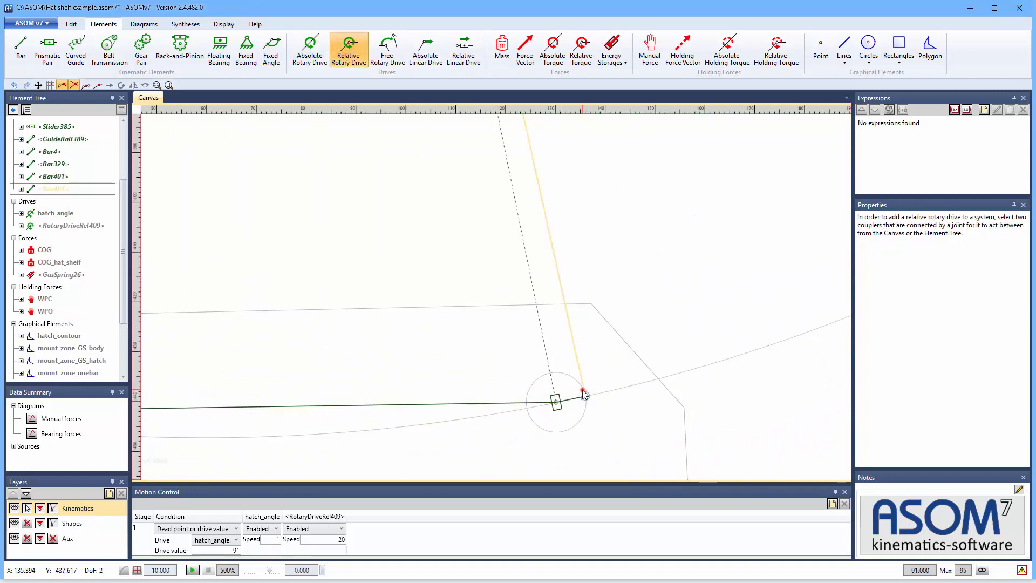
Step: Add an absolute rotary drive to the hat shelf bar
click(313, 52)
click(287, 407)
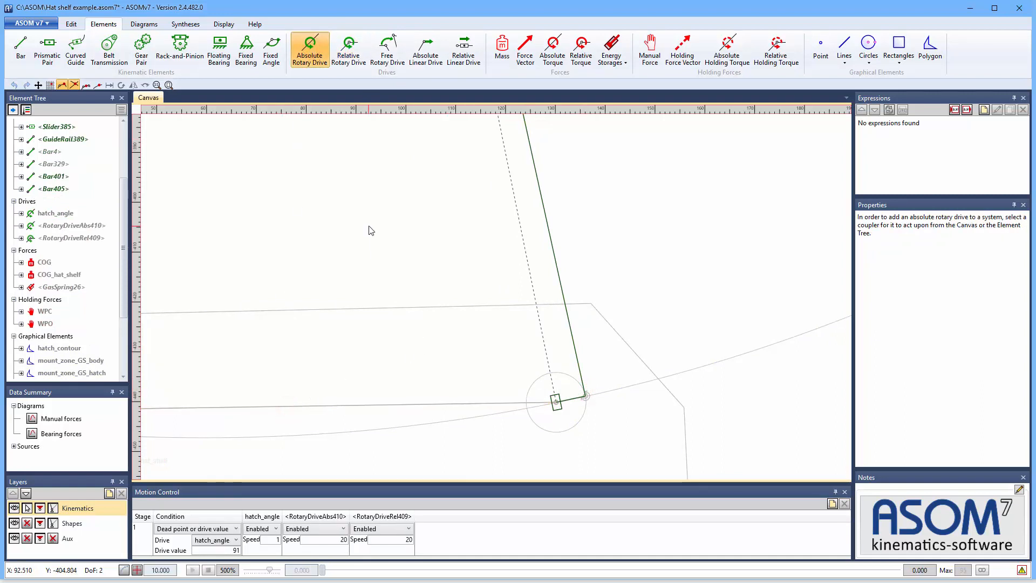
key(Escape)
Step: Give the absolute rotary drive on the shelf bar the user name Aux1
scroll(661, 384, down, 2)
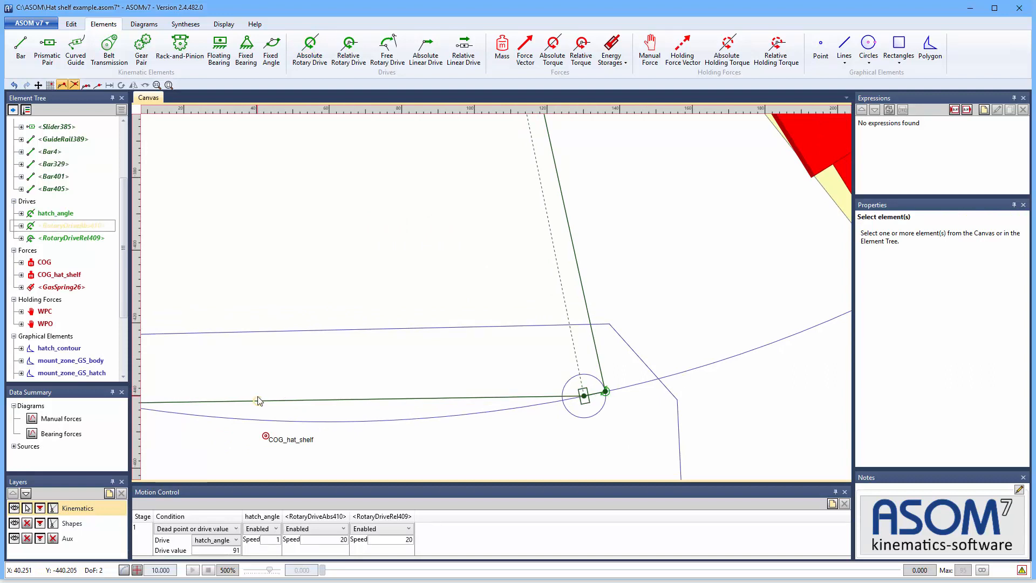
click(258, 400)
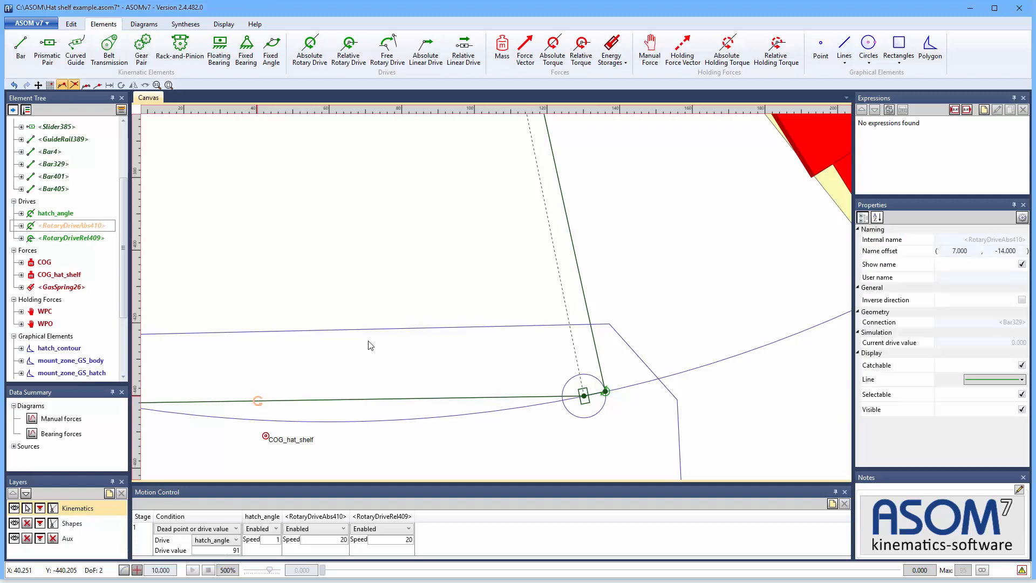
click(1014, 279)
text(Aux1)
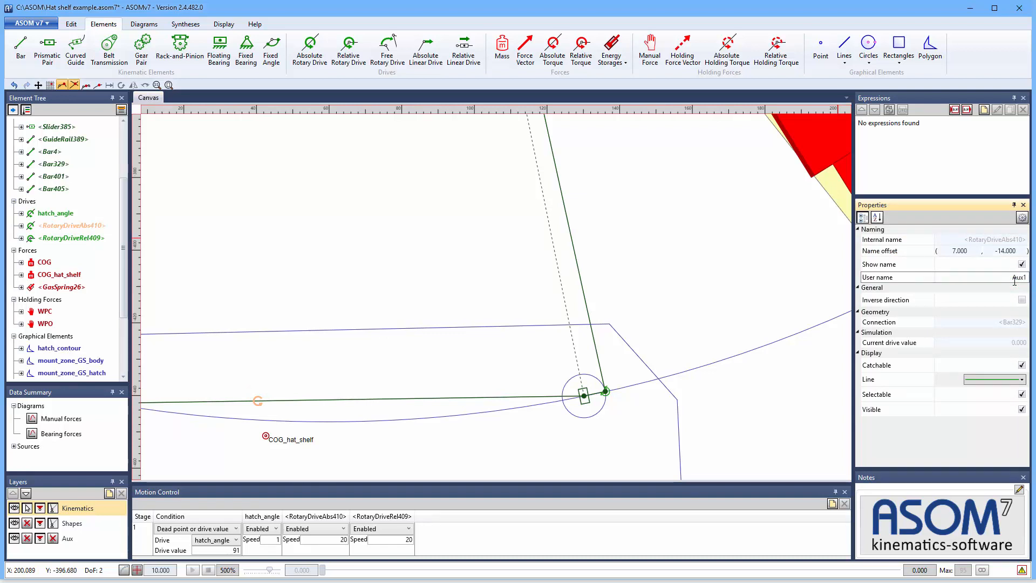
key(Return)
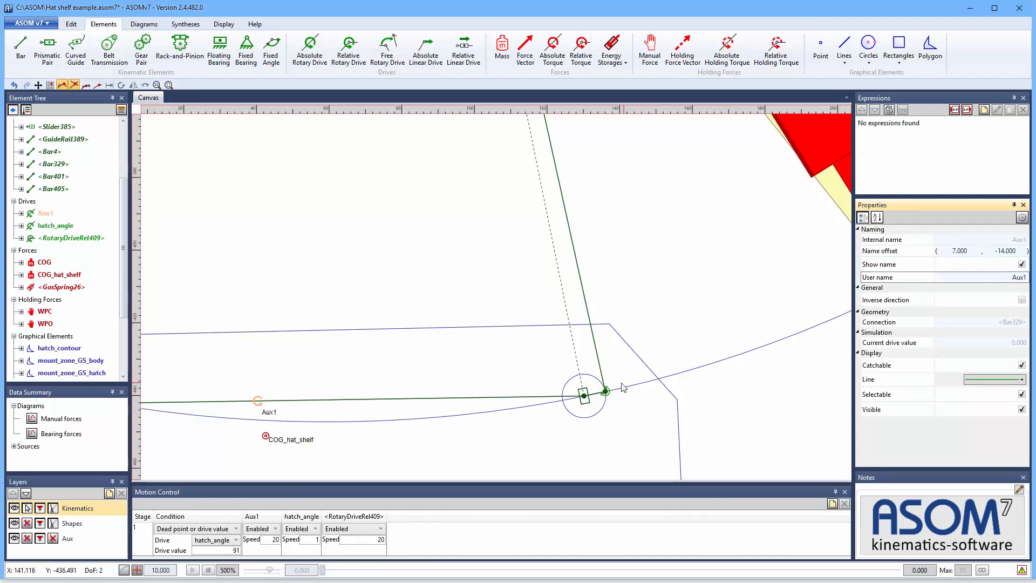
Step: Give the relative rotary drive at the short bar's outer joint the user name Aux2
click(606, 390)
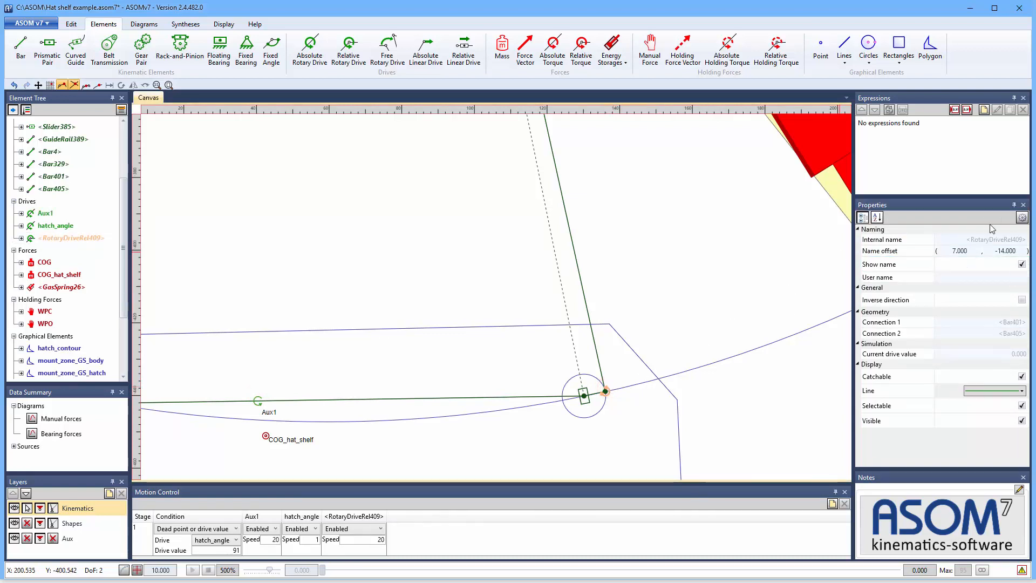
click(1017, 275)
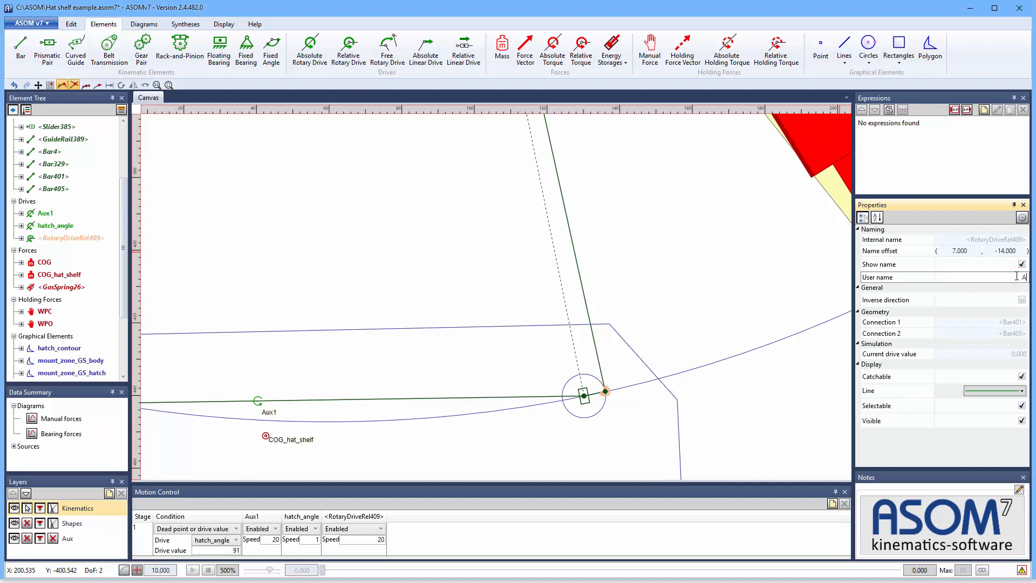
text(Aux2)
key(Return)
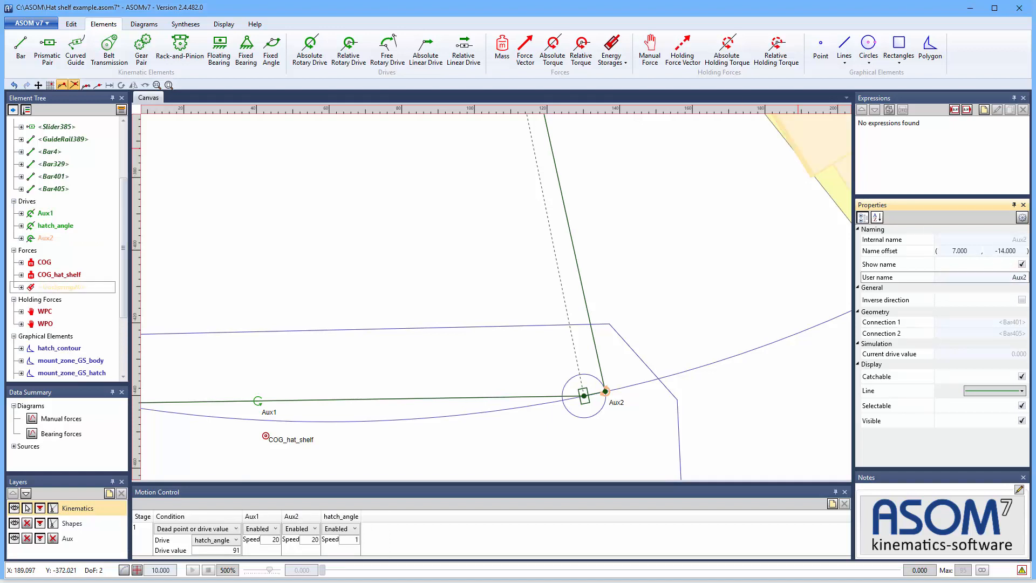
Step: Enlarge the motion control area and, for stage 1, set Aux1 to Hold and Aux2 to Disabled
drag(444, 483, 440, 443)
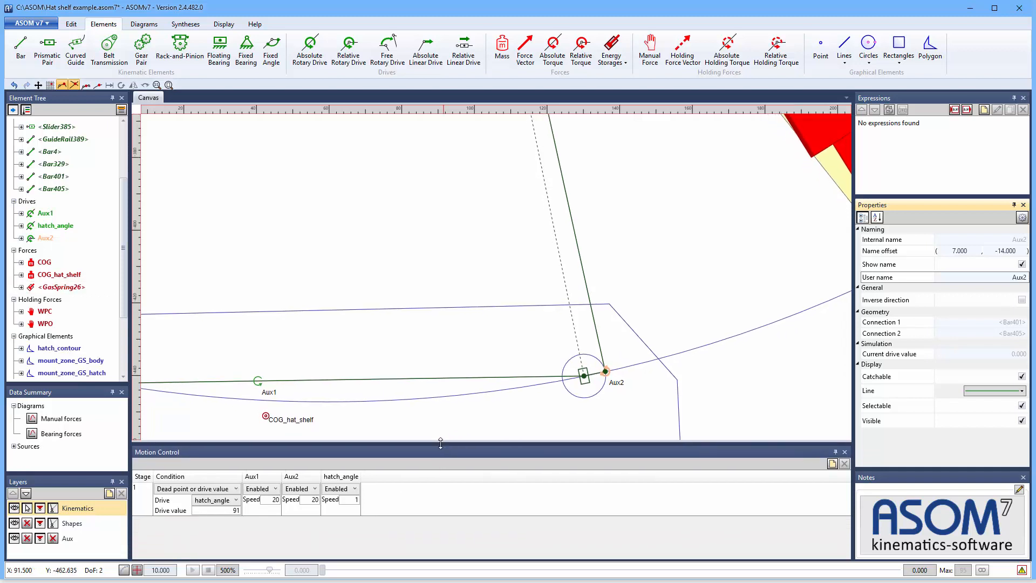
click(261, 489)
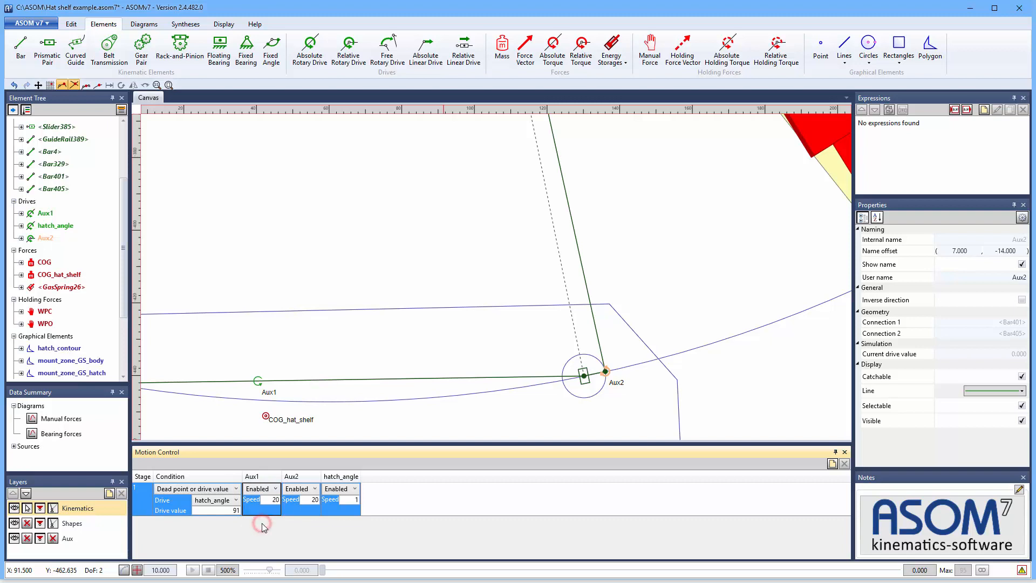
click(262, 522)
click(288, 489)
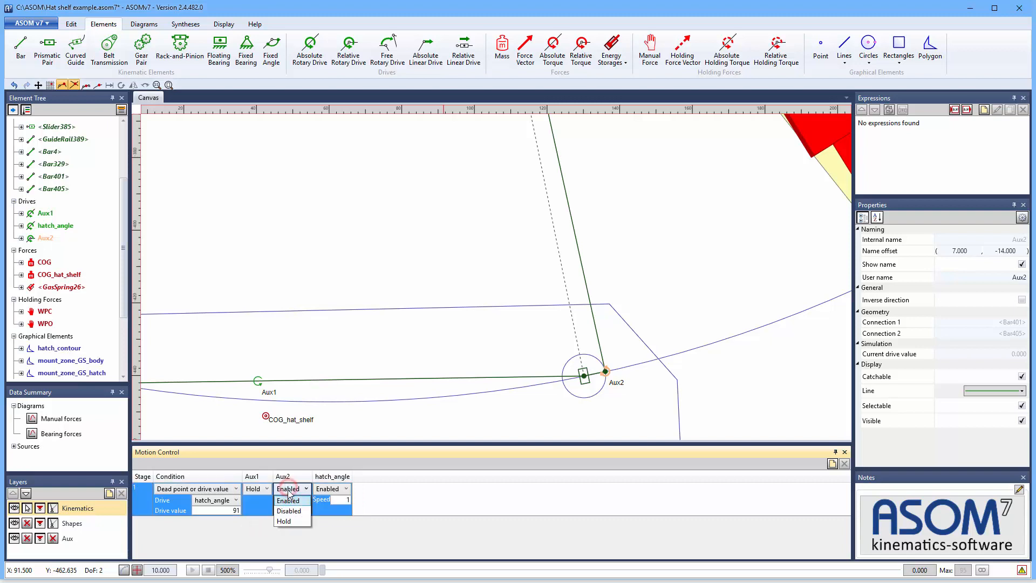
click(288, 512)
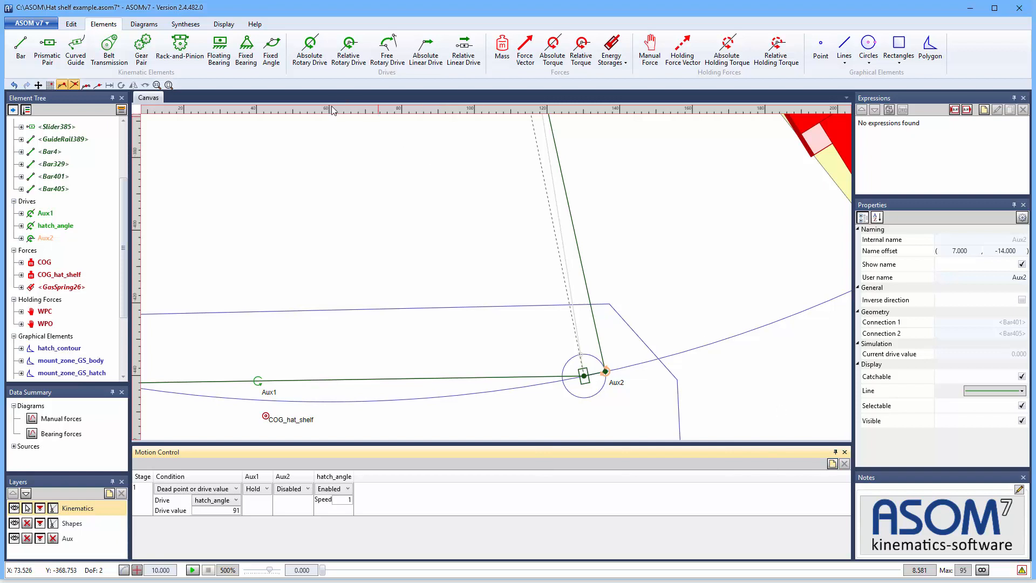
Step: Save the project under the new file name Hat shelf example_completed.asom7
click(39, 25)
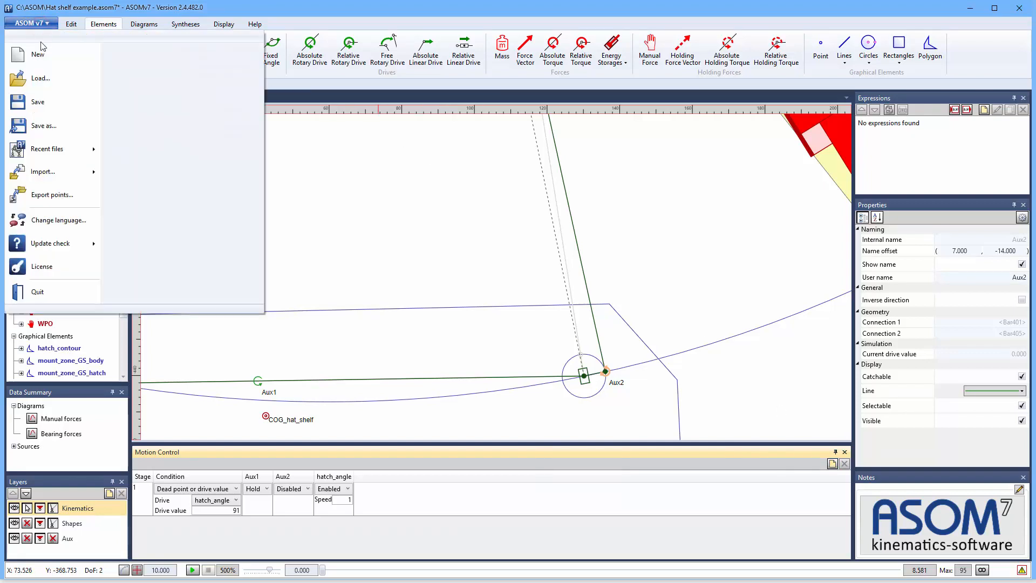
click(46, 119)
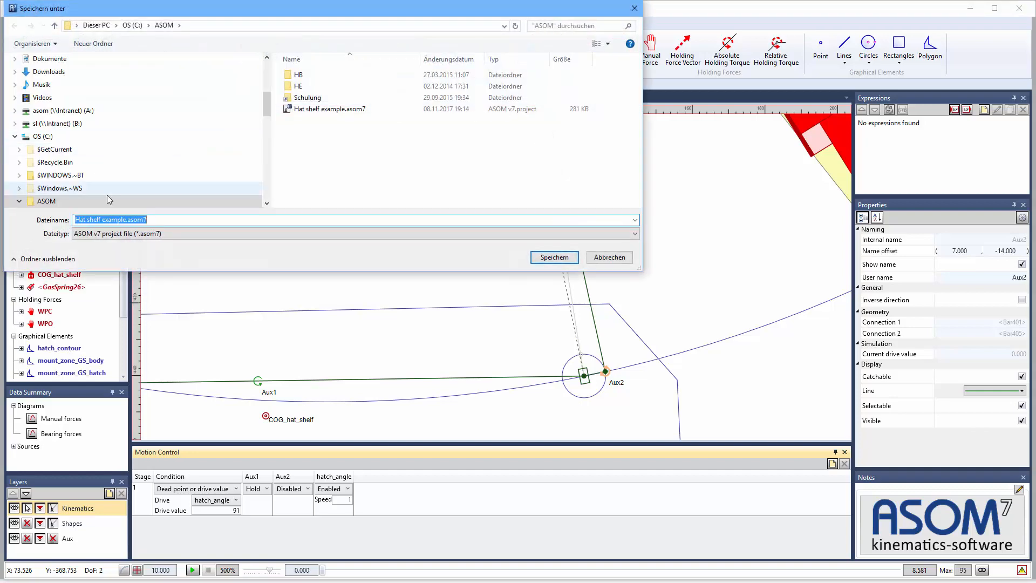
click(127, 219)
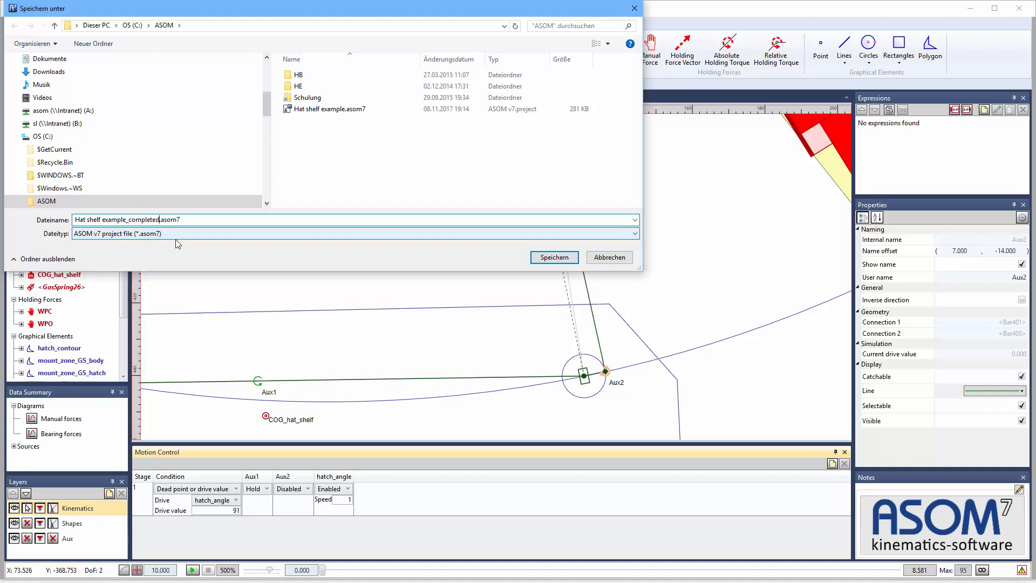
key(Return)
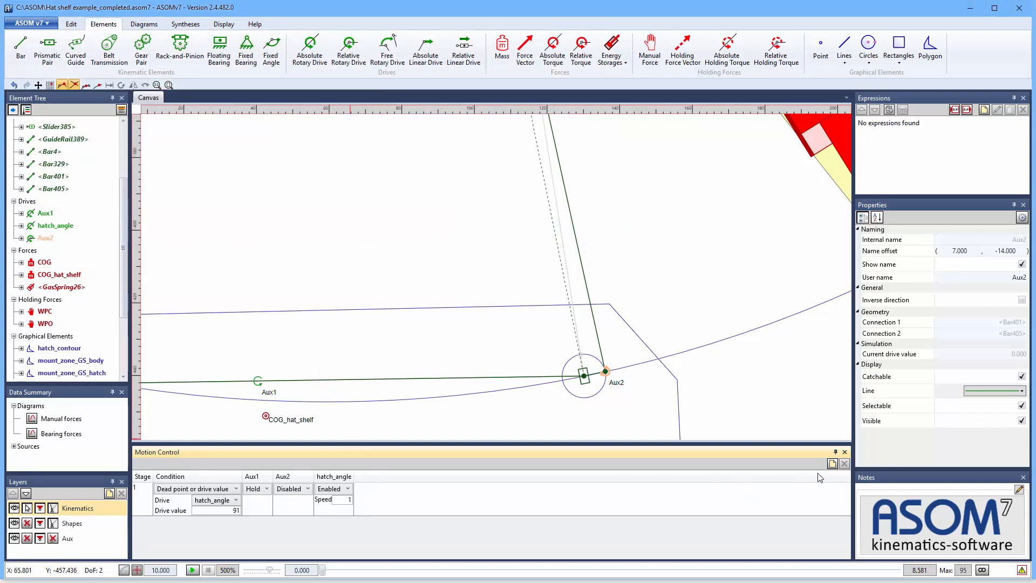
Step: Add a second motion stage with the condition Dead point or drive value, using drive hatch_angle and drive value 91
click(833, 464)
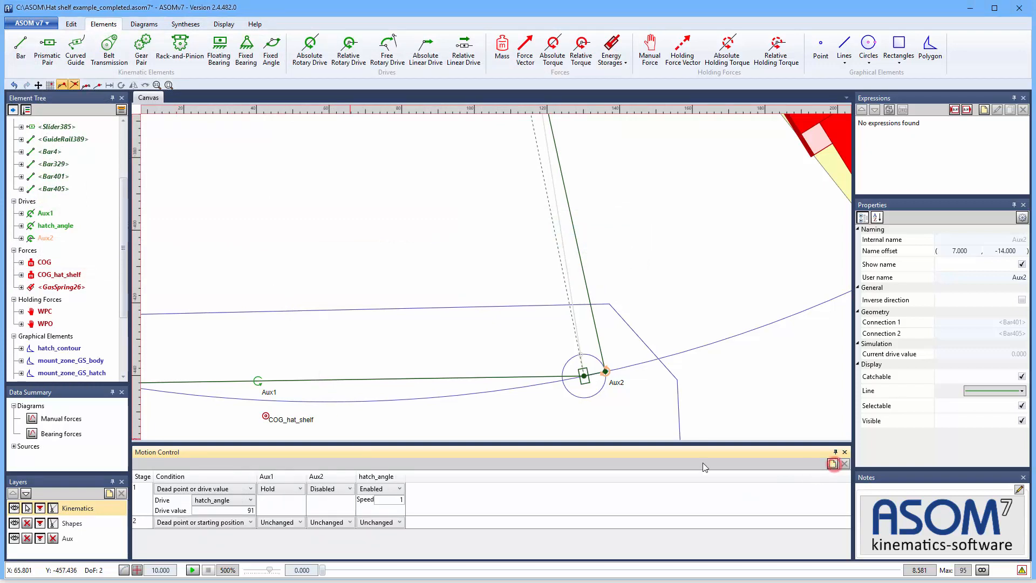
click(233, 527)
click(230, 573)
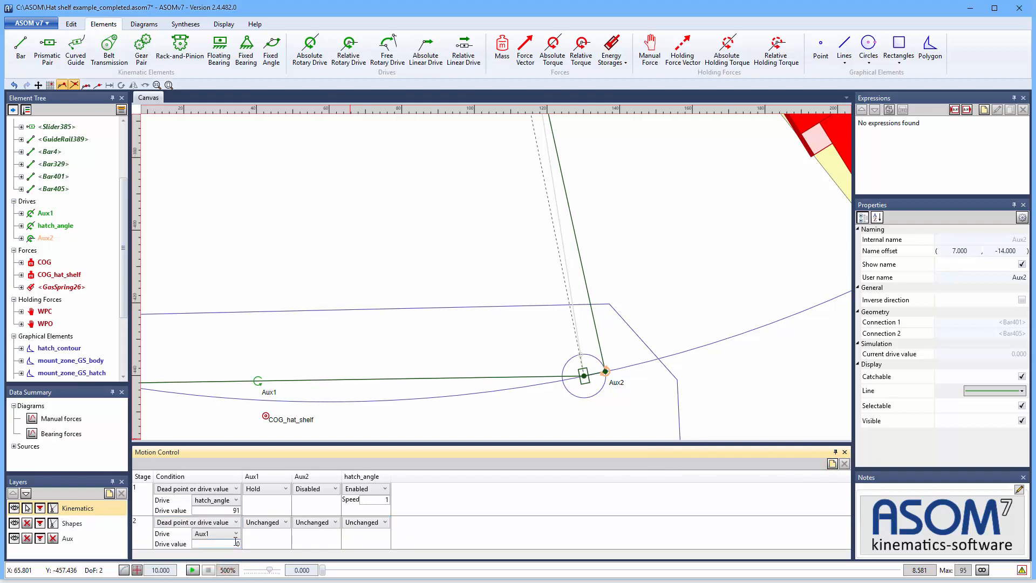
click(235, 542)
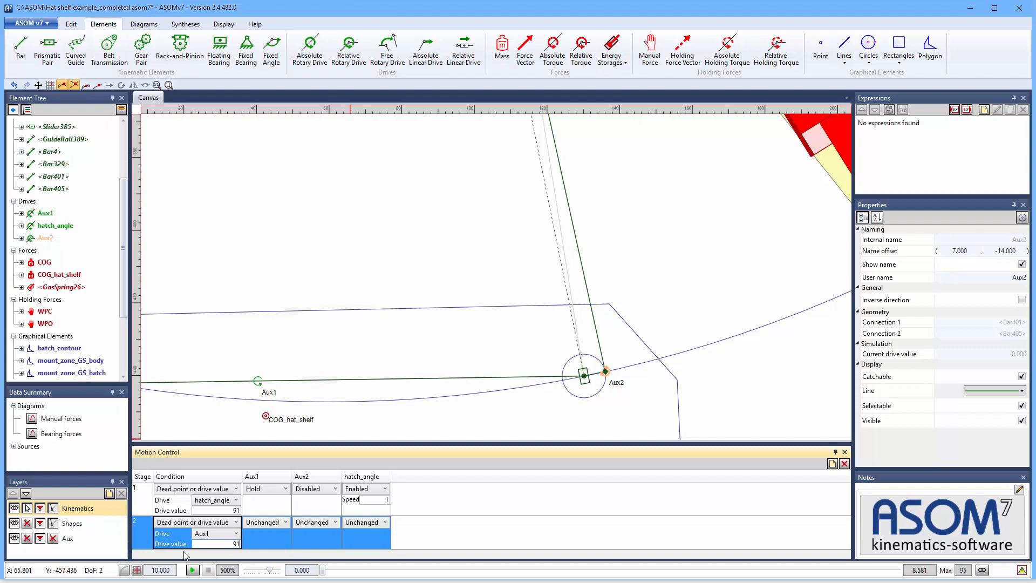
click(201, 534)
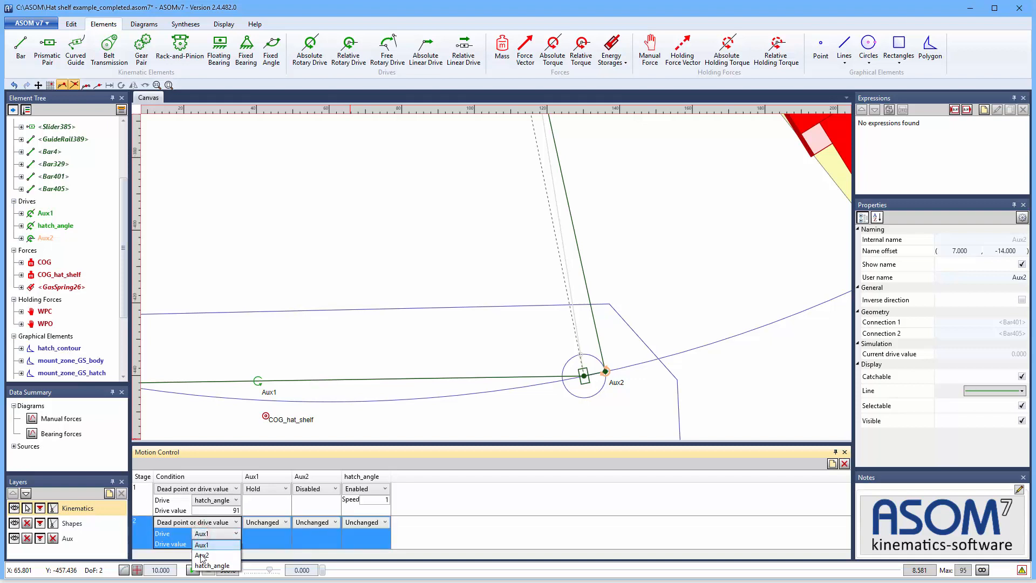
click(202, 561)
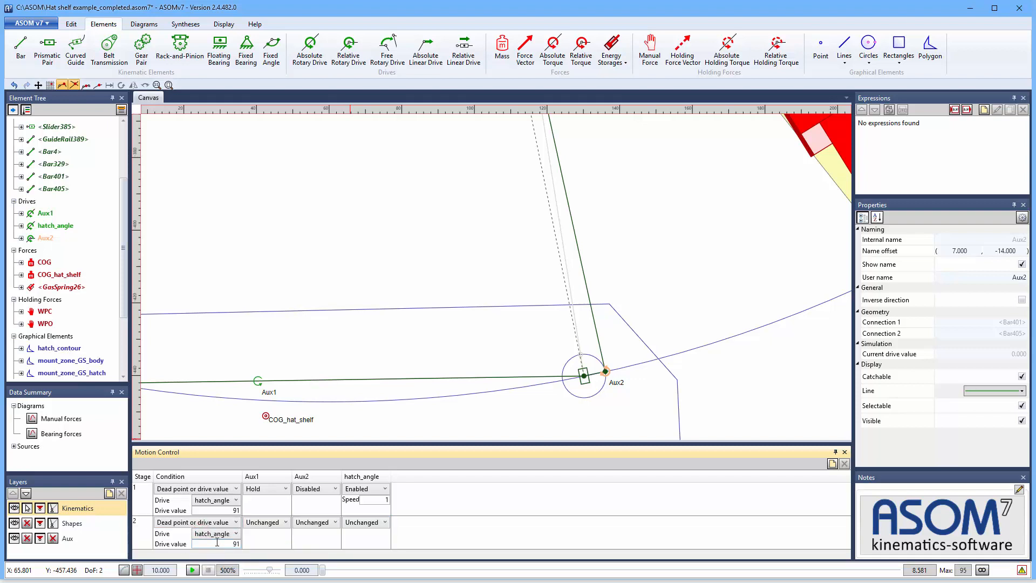
Step: For motion stage 2, set Aux1 to Disabled and Aux2 to Hold
click(274, 525)
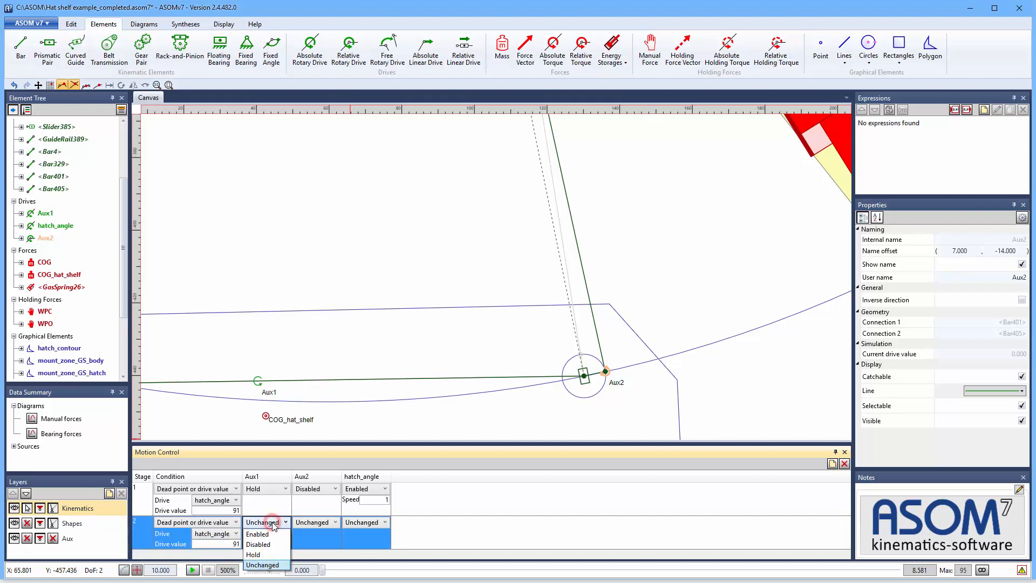
click(257, 544)
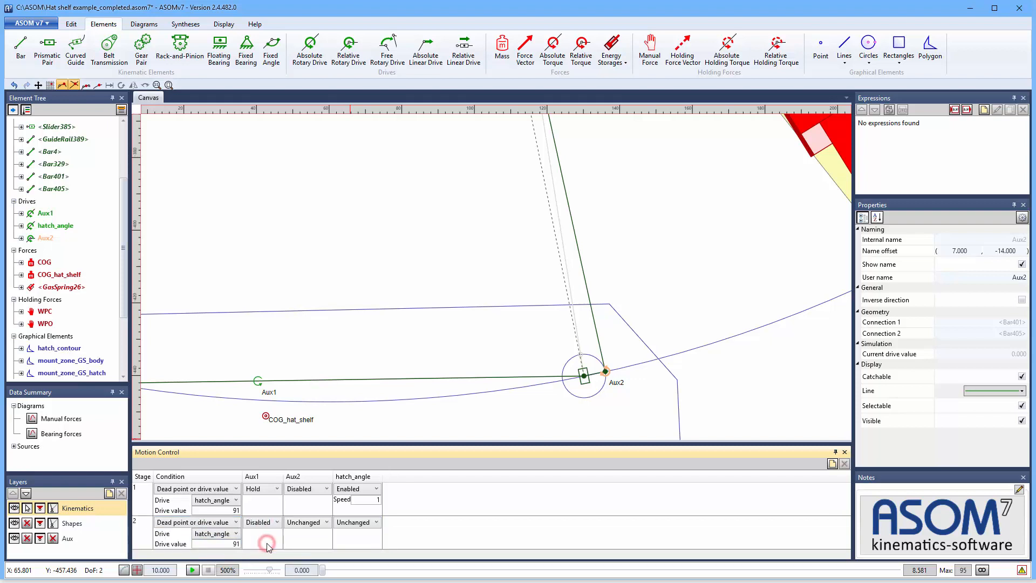
click(298, 524)
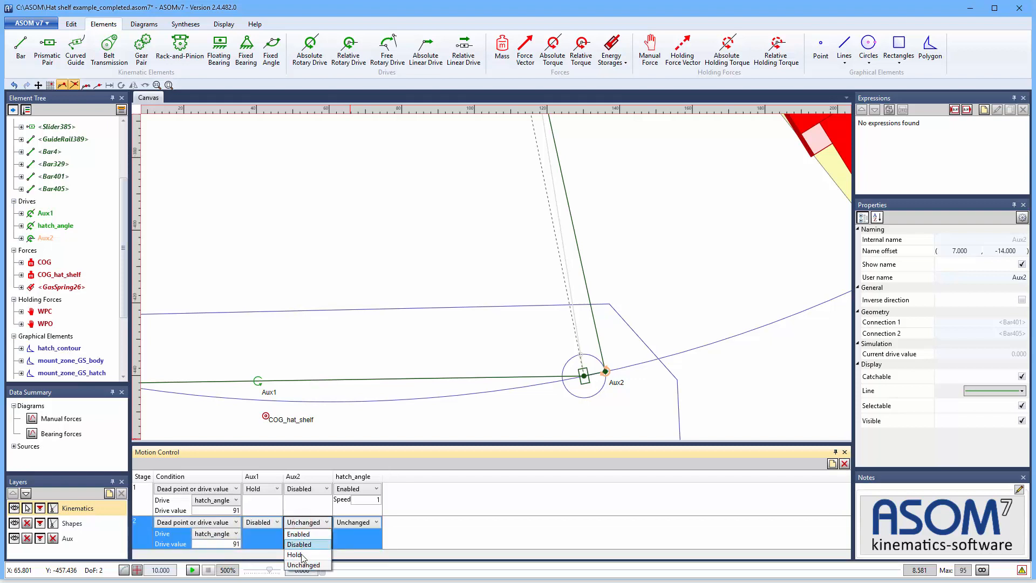
click(303, 555)
Step: Enable the hatch_angle drive in motion stage 2 with a speed of 1
click(338, 523)
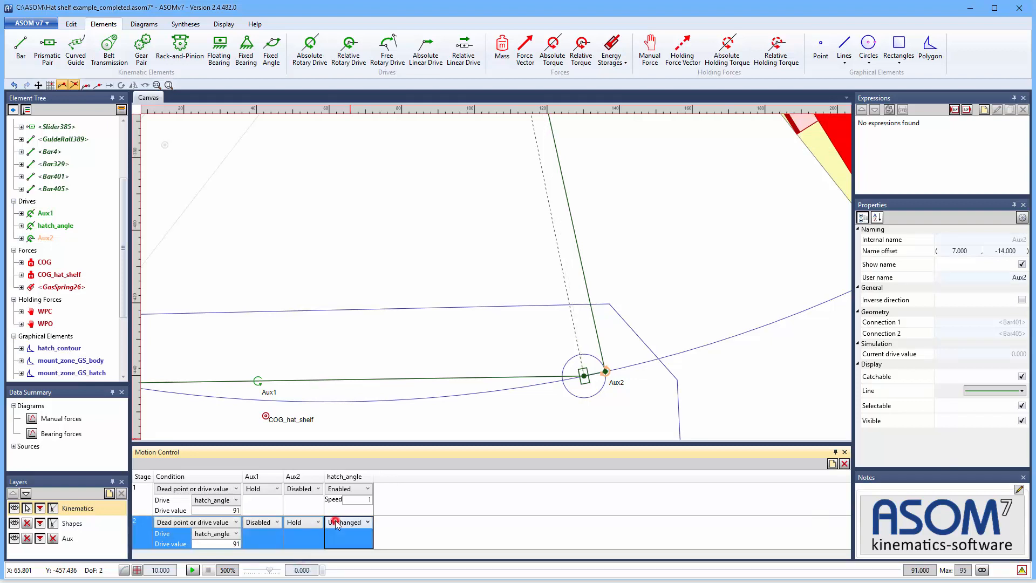
click(340, 534)
double_click(346, 534)
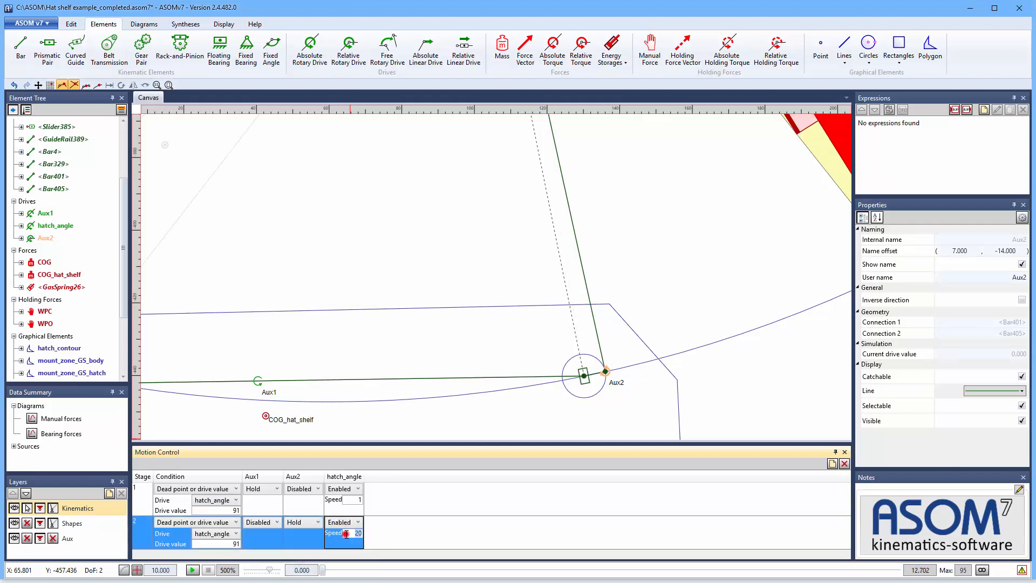
text(1)
key(Return)
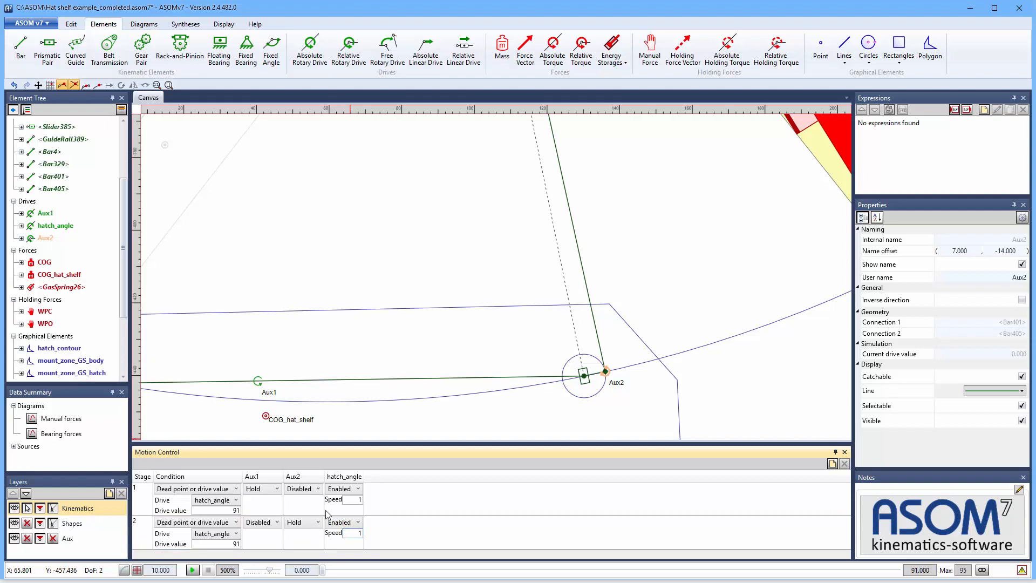
Step: Change the stage 1 condition to Only dead point and reduce the height of the motion control area
click(210, 489)
click(203, 502)
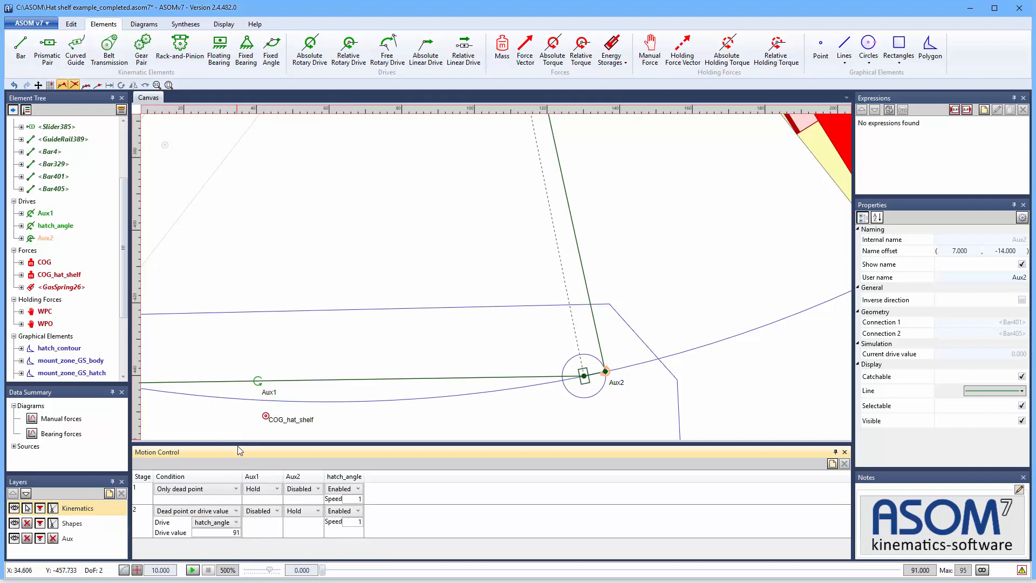
drag(237, 444, 233, 463)
click(216, 443)
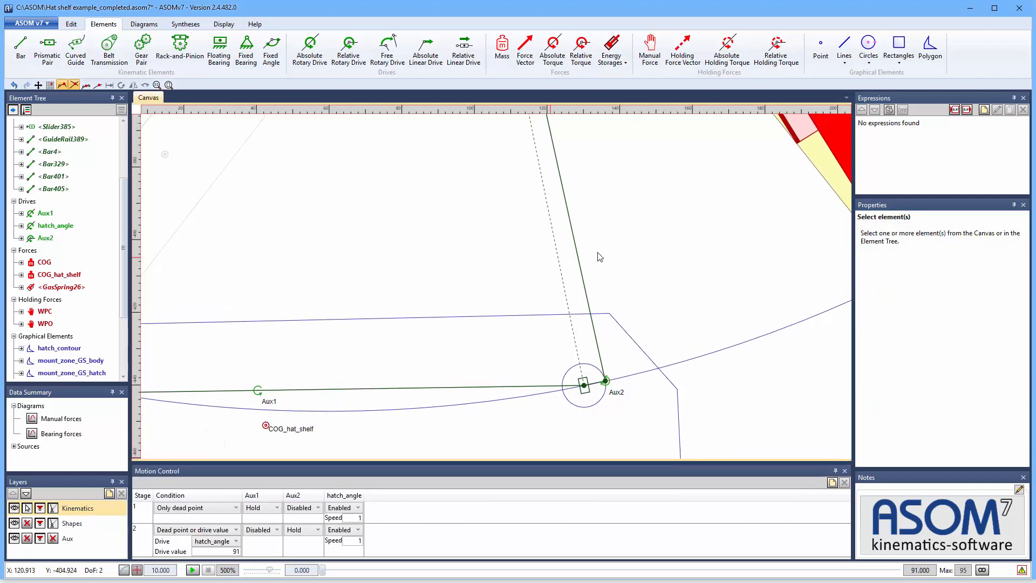
Step: Run through the simulation manually to check the two-stage motion of the hatch and hat shelf
scroll(594, 291, down, 5)
scroll(454, 390, down, 8)
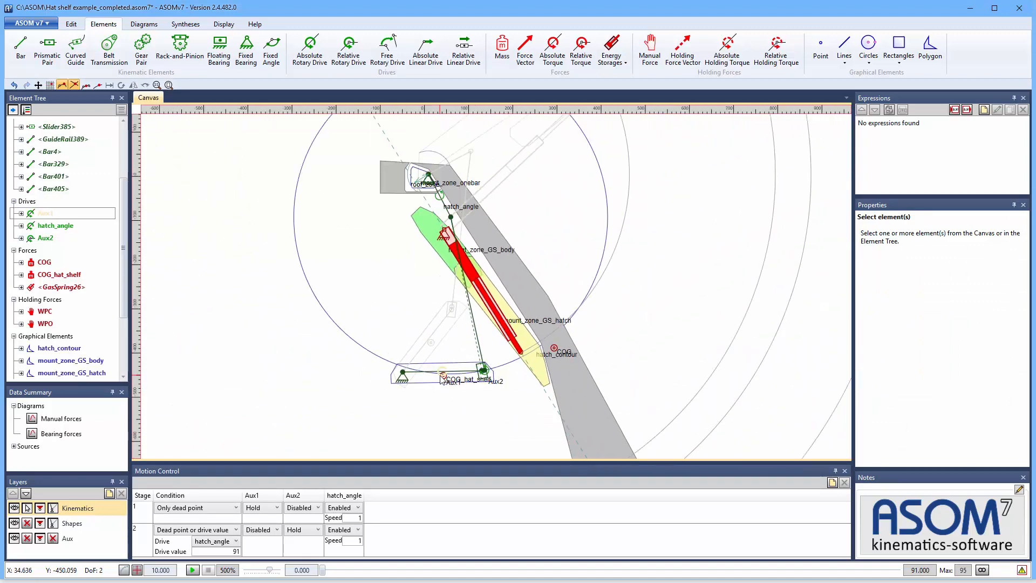
scroll(447, 224, up, 2)
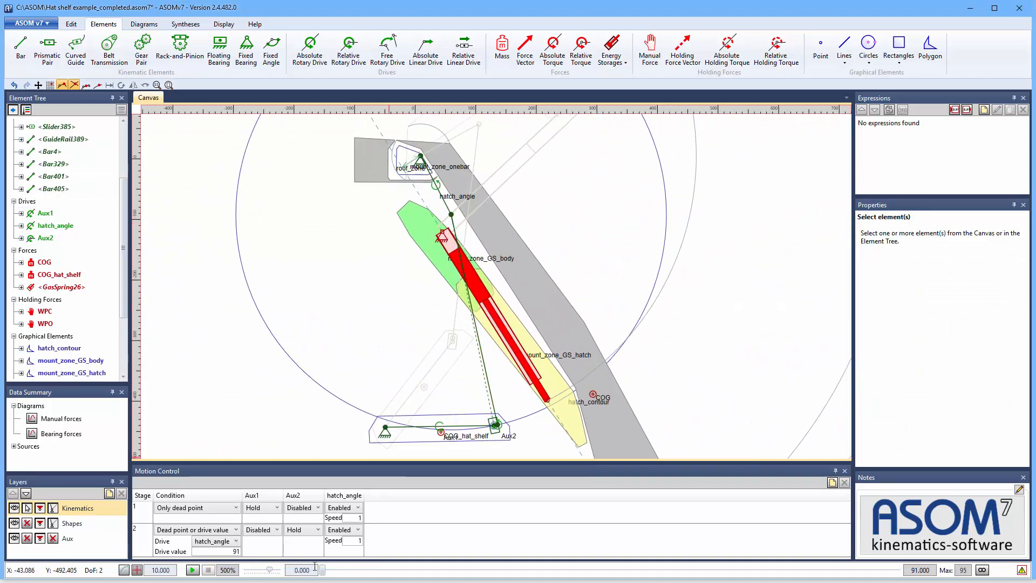
drag(324, 571, 172, 570)
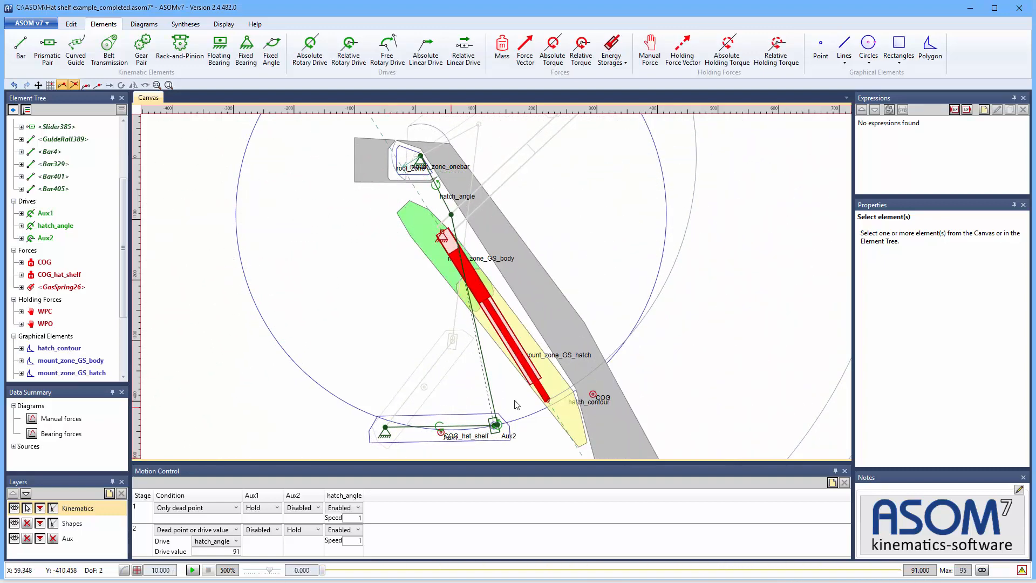
Step: Run through the motion again, examining the prismatic pair and short bar at the shelf joint close up
scroll(496, 424, up, 10)
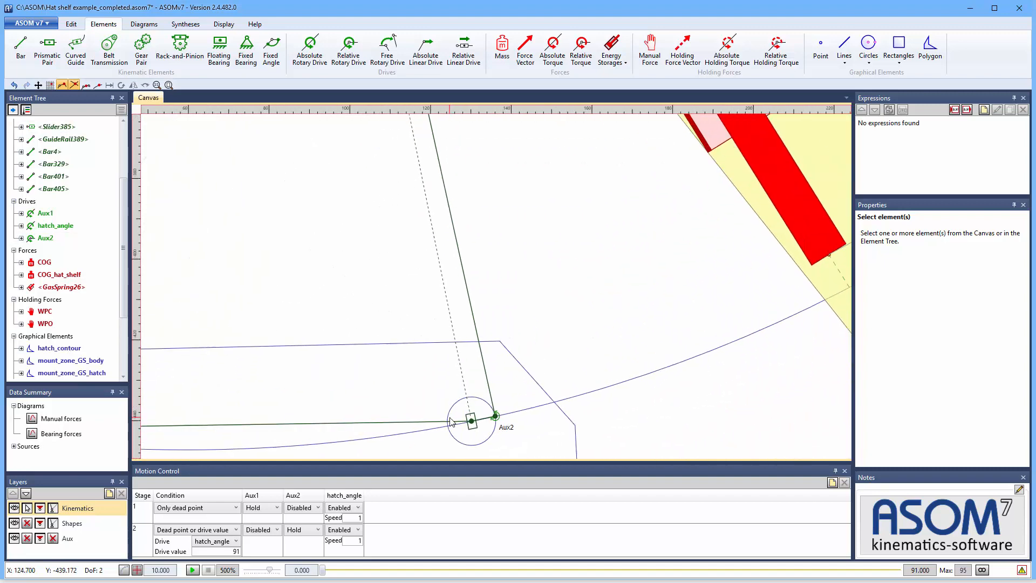
scroll(456, 422, up, 4)
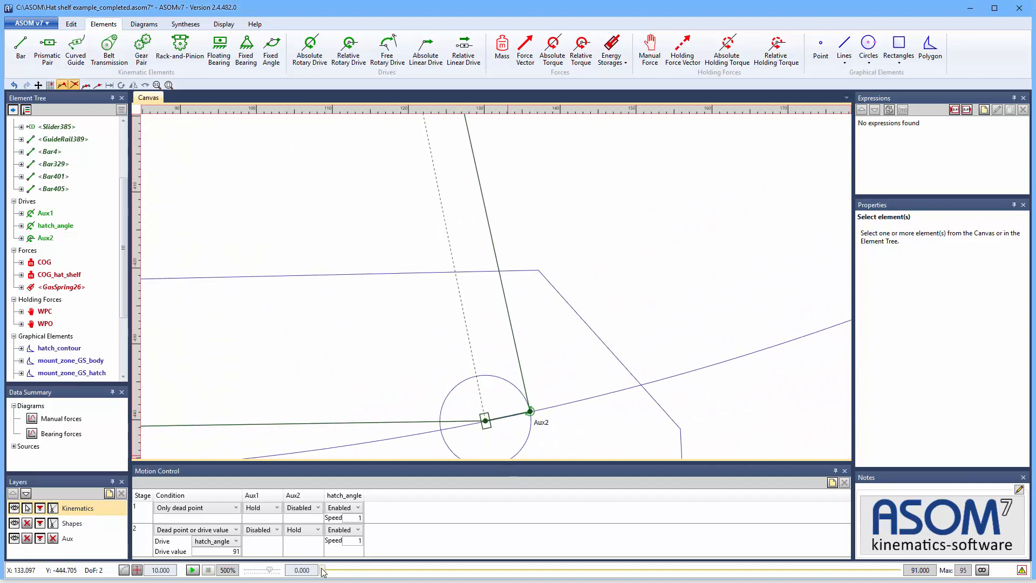
mouse_move(323, 572)
mouse_down()
mouse_move(553, 578)
mouse_move(309, 580)
mouse_up()
Step: Select the large construction circle Circle393 and pick up its full-precision radius value
scroll(577, 381, down, 10)
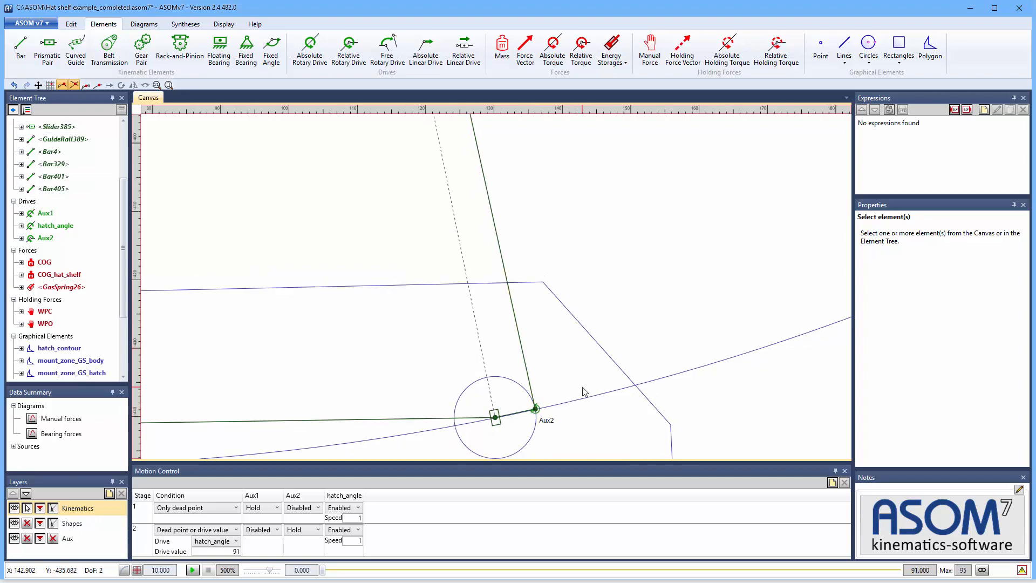
scroll(501, 415, down, 4)
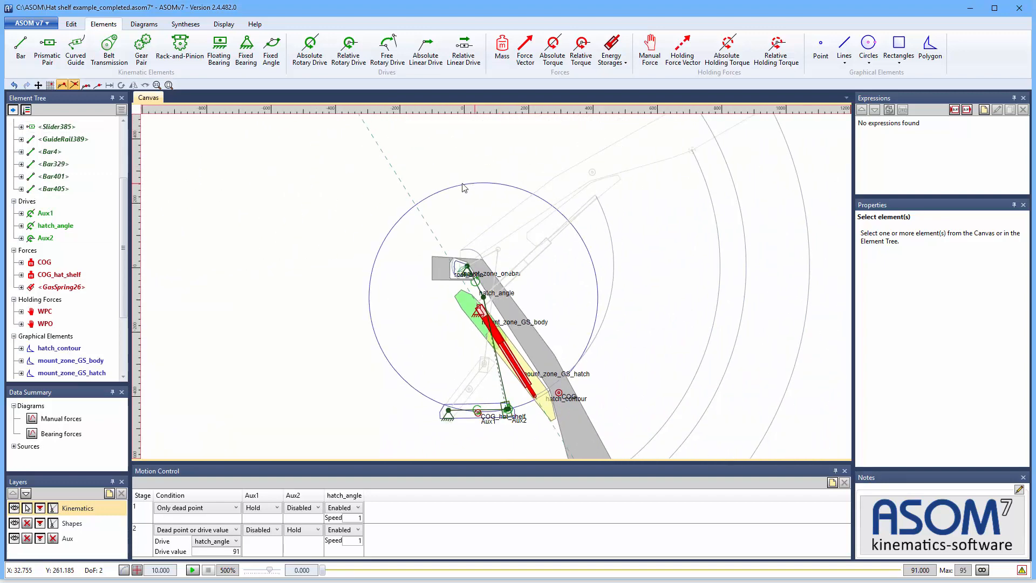
scroll(119, 297, down, 3)
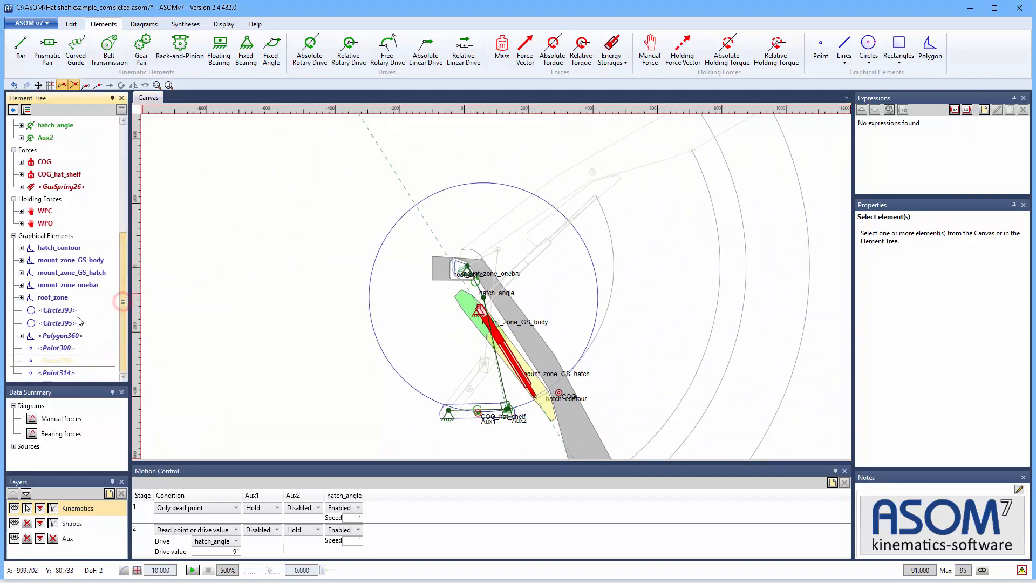
click(59, 310)
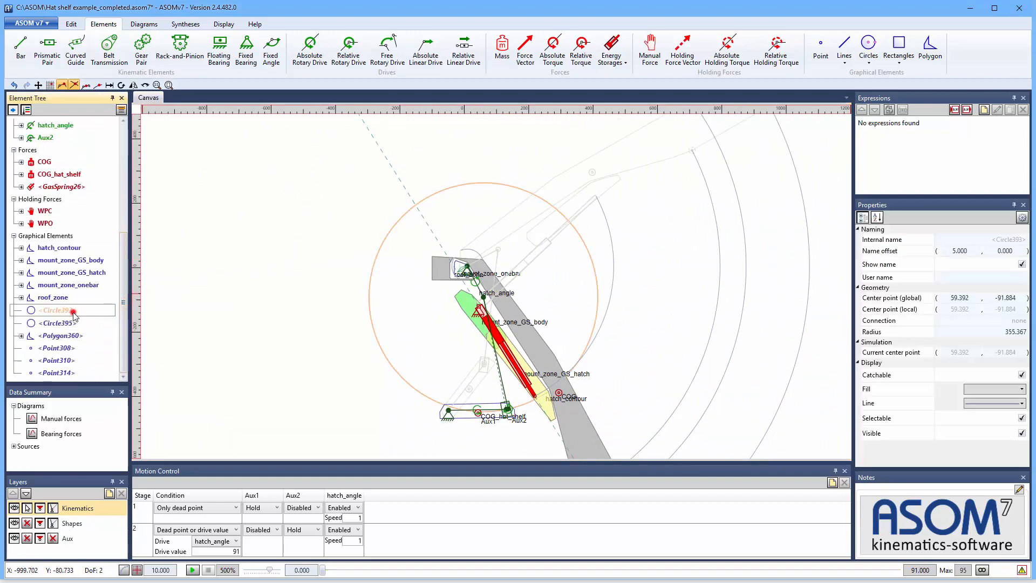
click(992, 332)
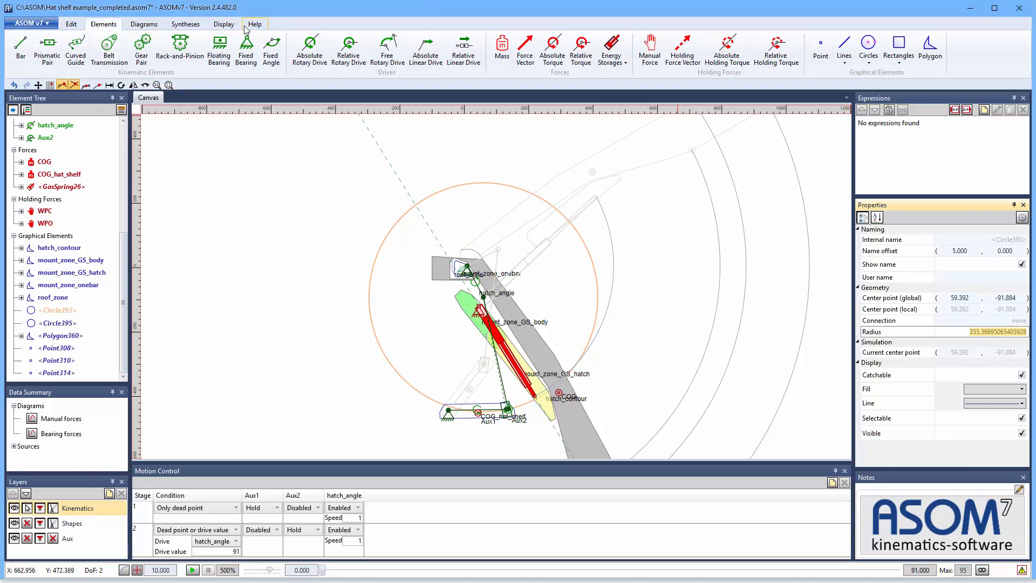
Step: Show the console and place it as a floating window over the canvas
click(226, 25)
click(194, 47)
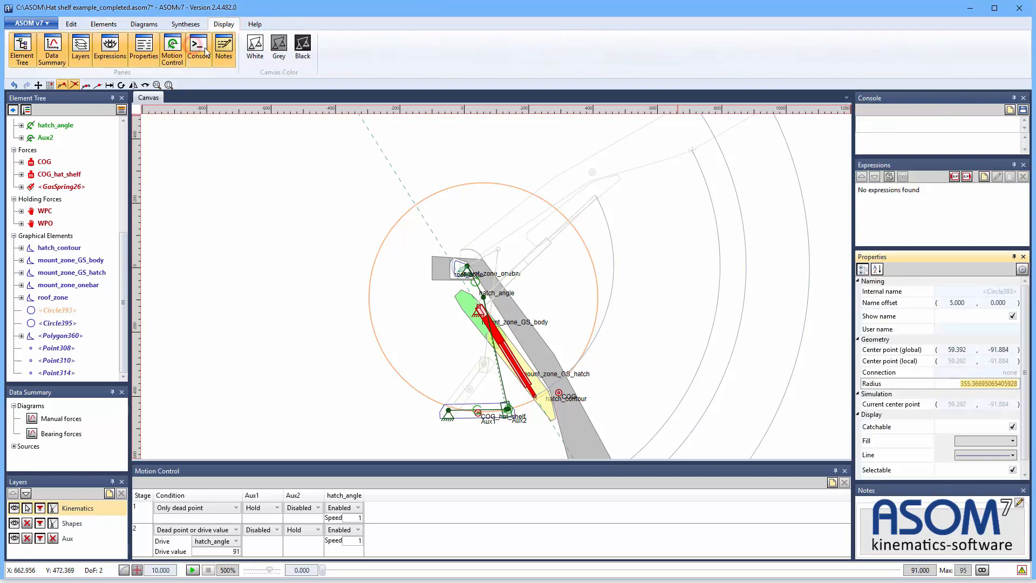
drag(941, 102, 295, 341)
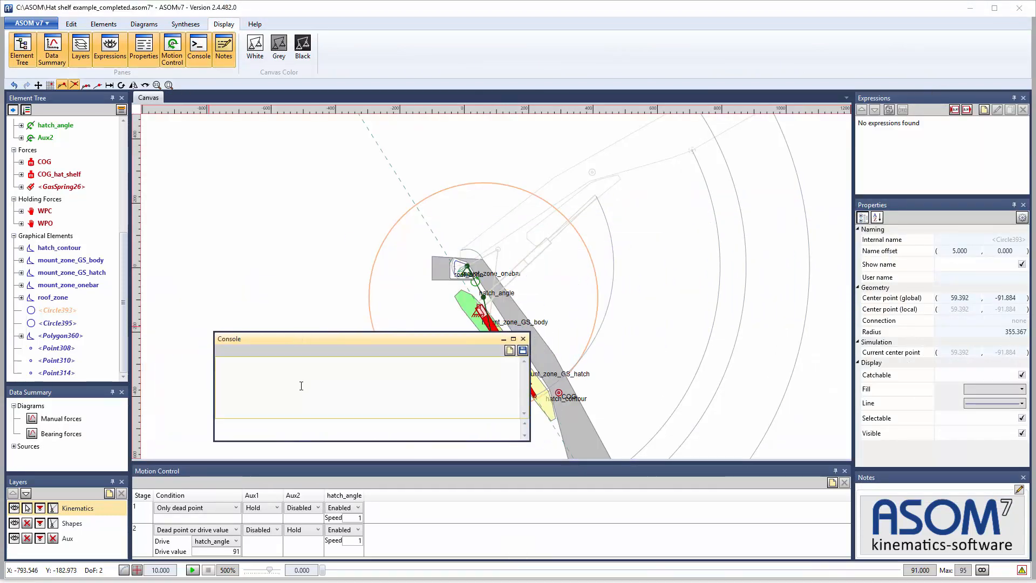
Step: Calculate (355.36695065405928+6)/2 in the console, copy the result and close the console
click(245, 429)
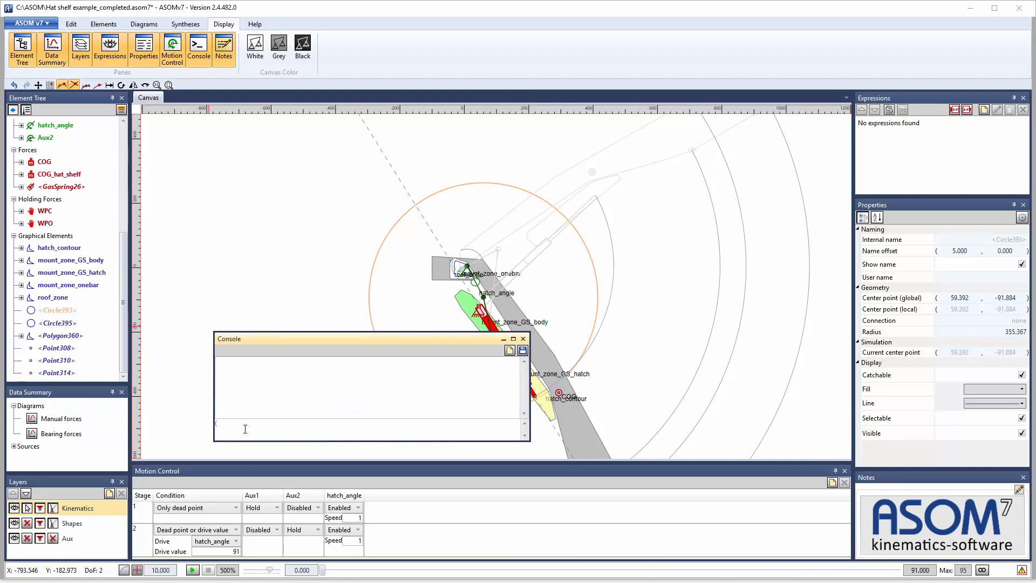
text(()
text(355.36695065405928)
key(Return)
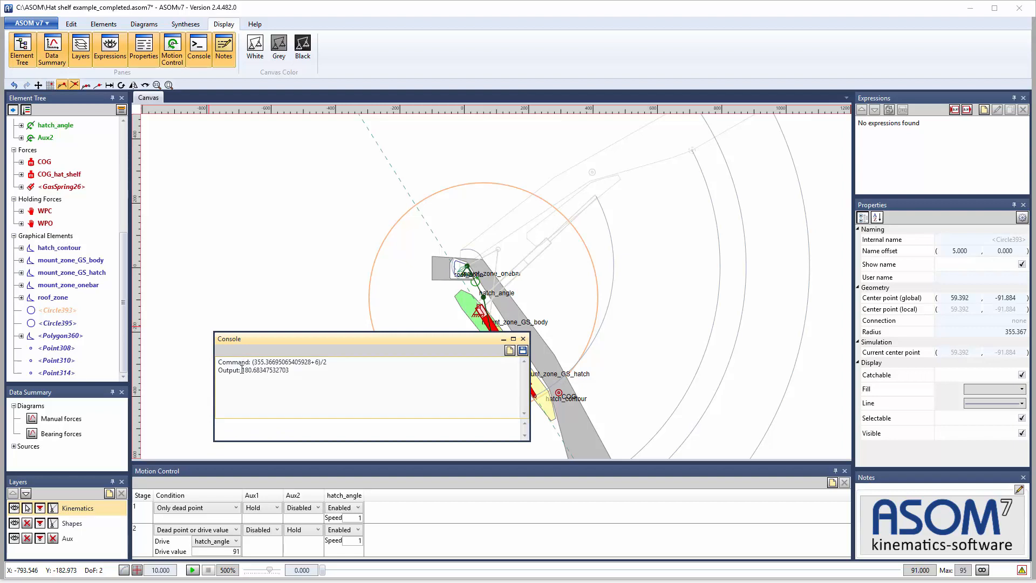
drag(243, 371, 280, 373)
click(523, 340)
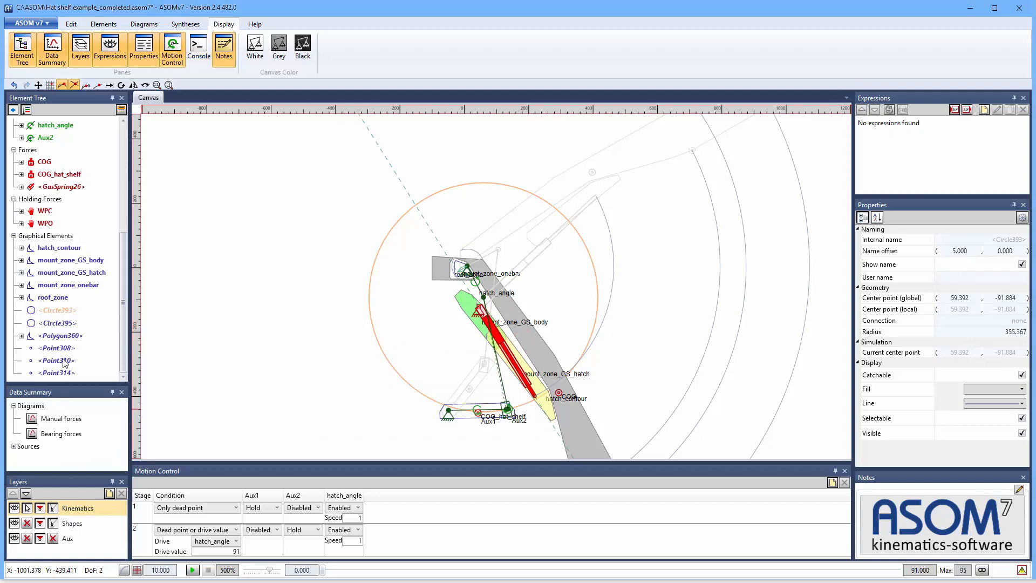
Step: Set the radius of the large construction circle Circle393 to 180.68347532703
click(66, 311)
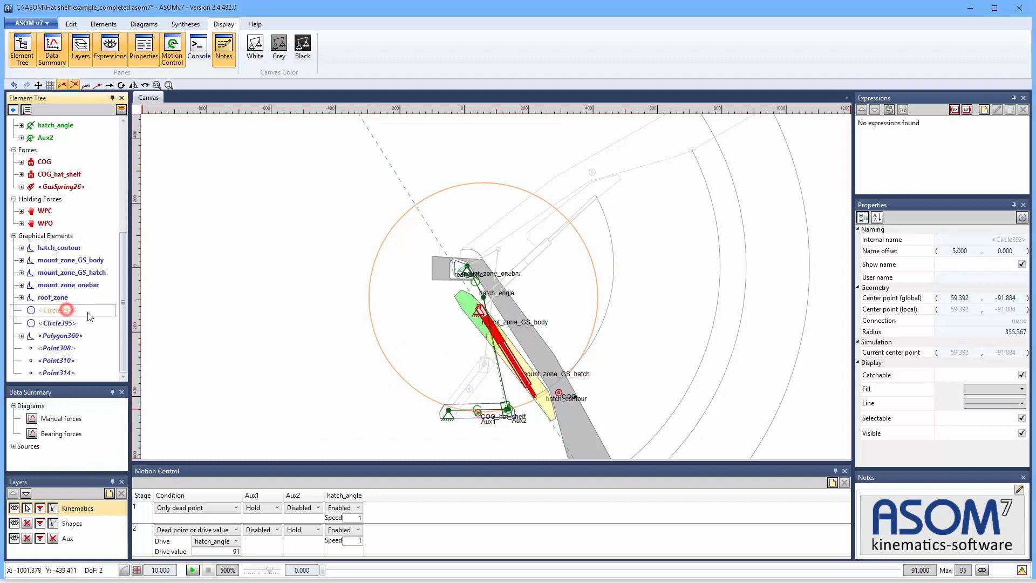
click(955, 331)
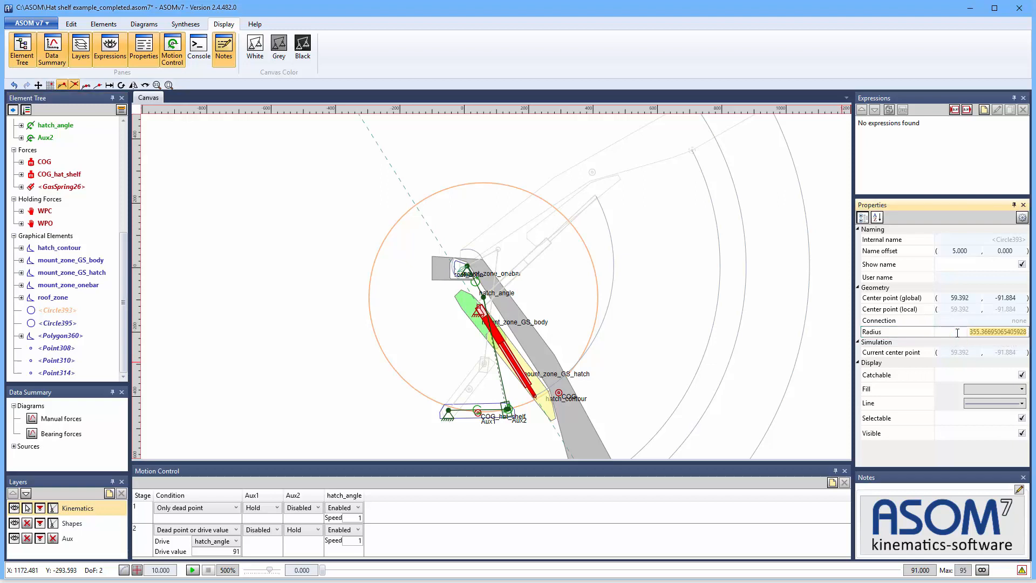
text(180.68347532703)
key(Return)
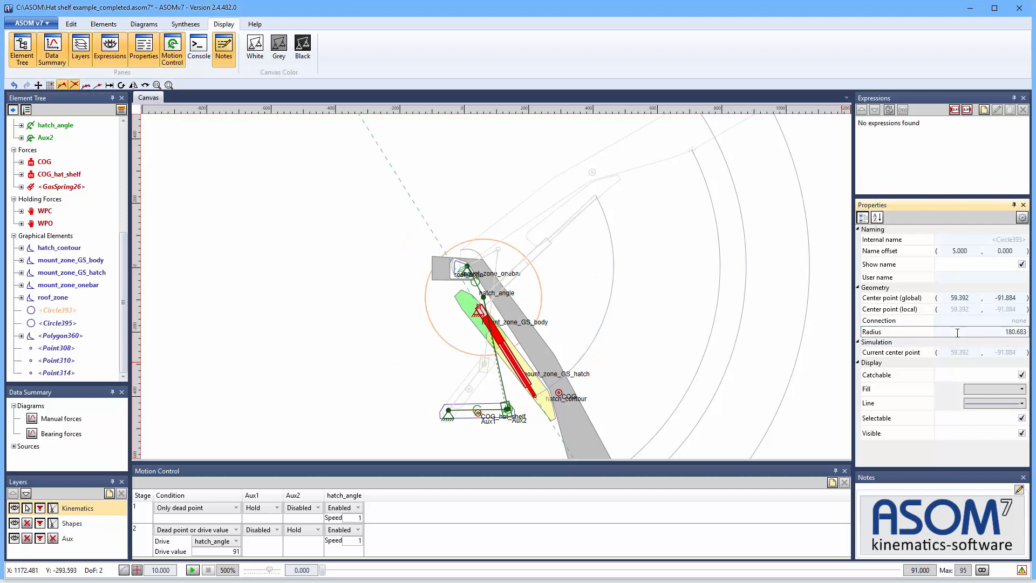
Step: Set the radius of the small construction circle Circle395 around the prismatic pair to 180.68347532703
click(59, 323)
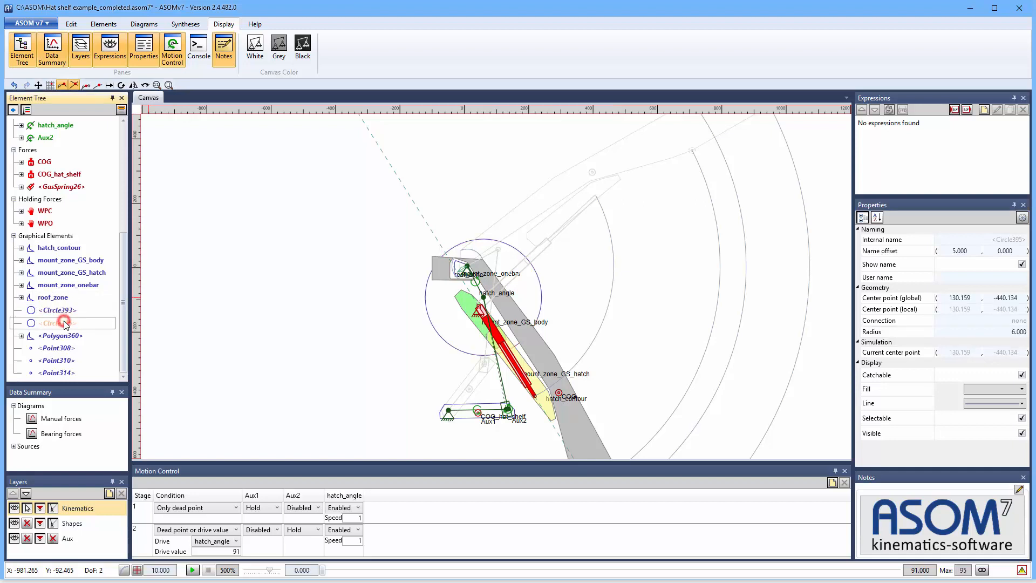
click(1005, 332)
text(180.68347532703)
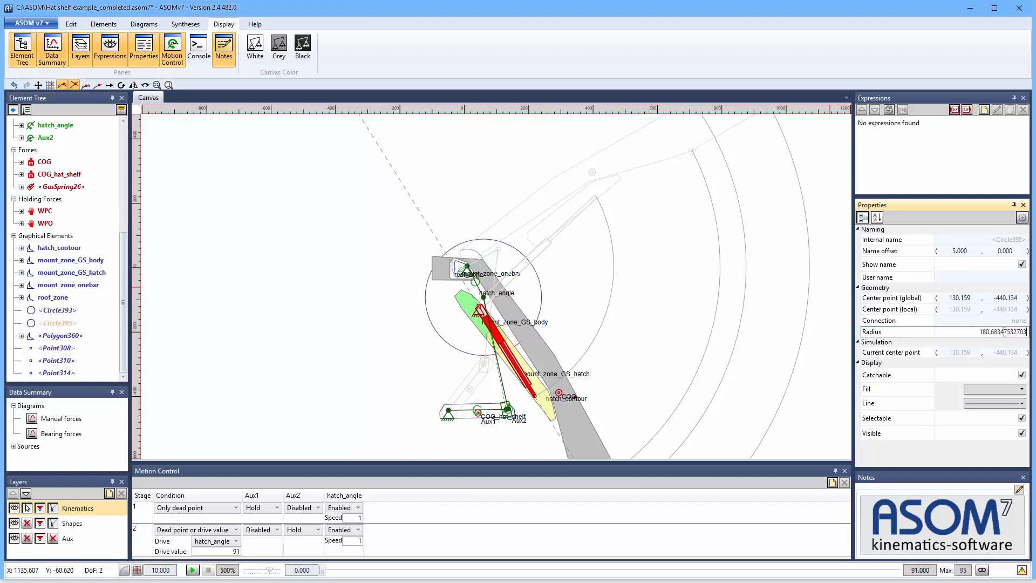
key(Return)
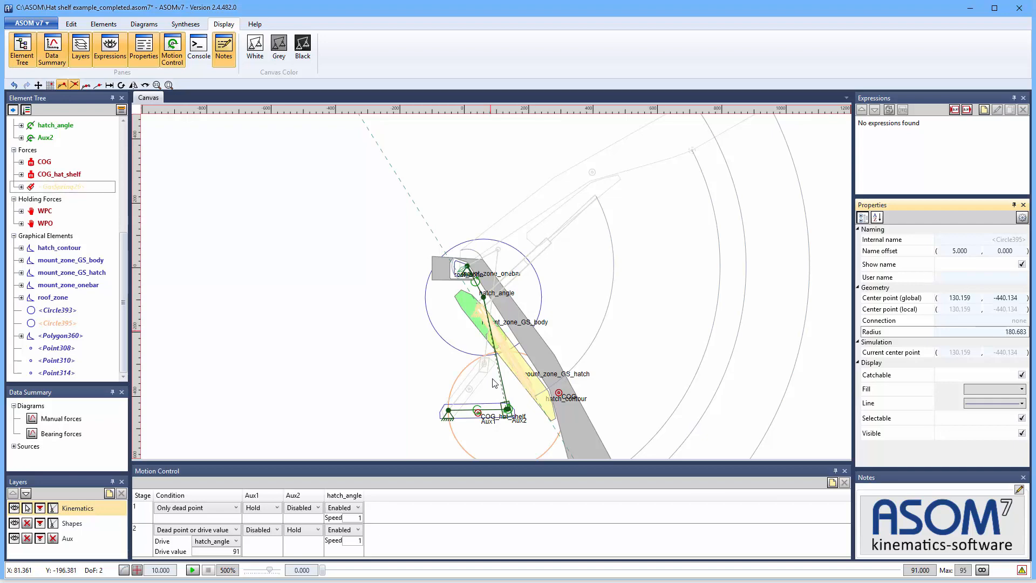
Step: Move the joint between the two connecting bars onto the left-hand intersection of the two construction circles
scroll(517, 376, up, 5)
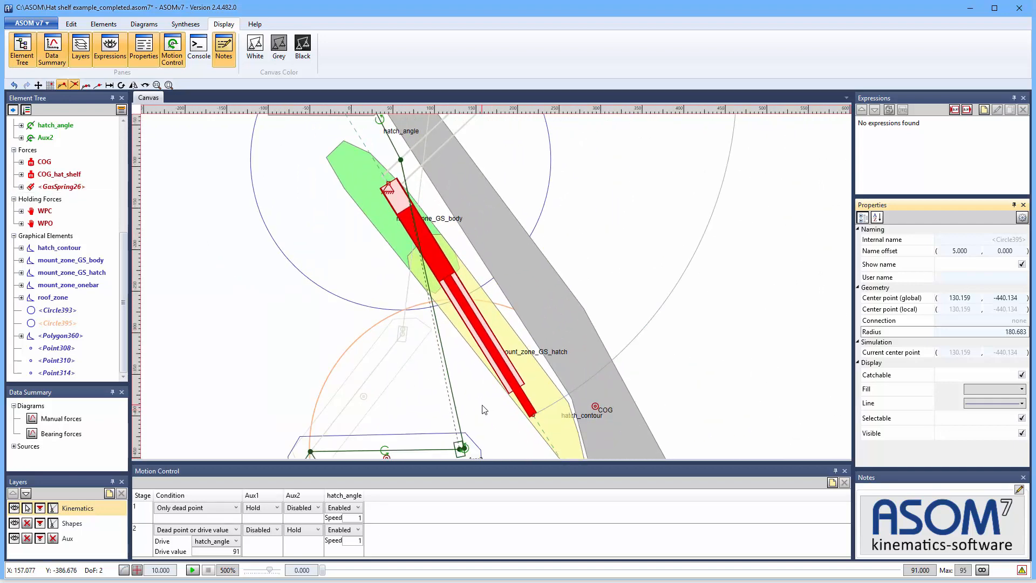
scroll(483, 442, up, 2)
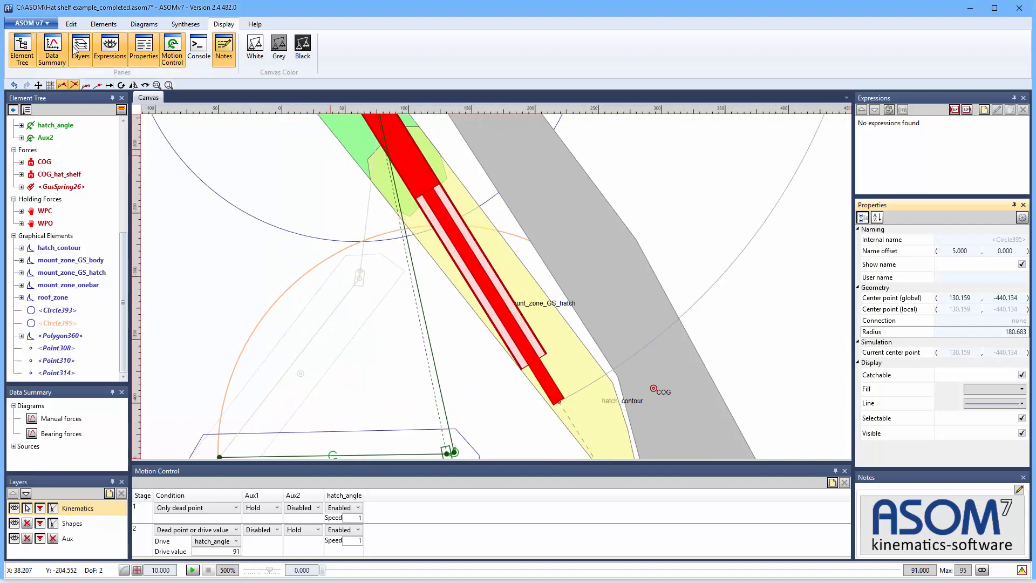
click(36, 86)
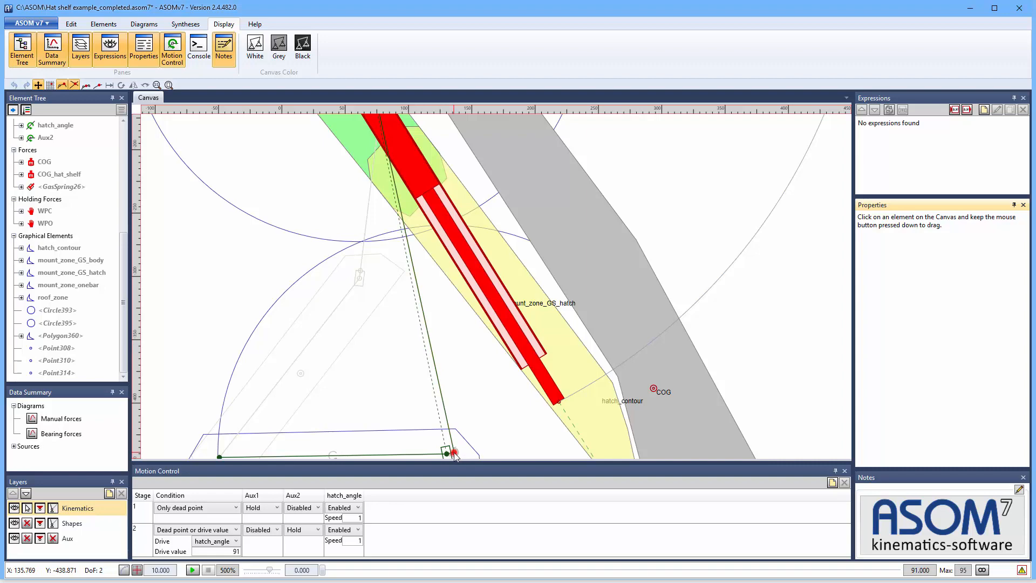
drag(448, 451, 362, 242)
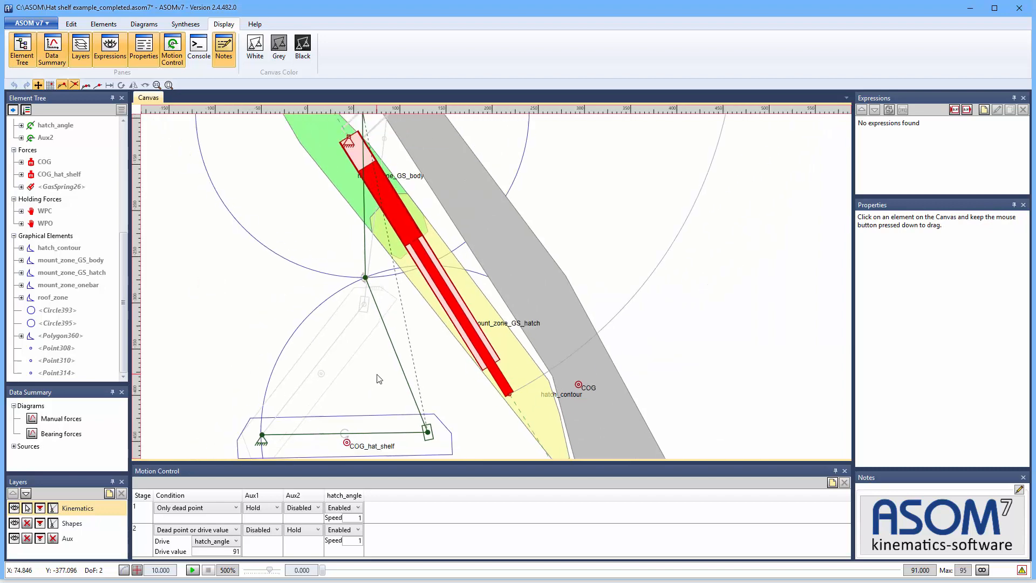
scroll(378, 378, down, 4)
scroll(377, 374, down, 1)
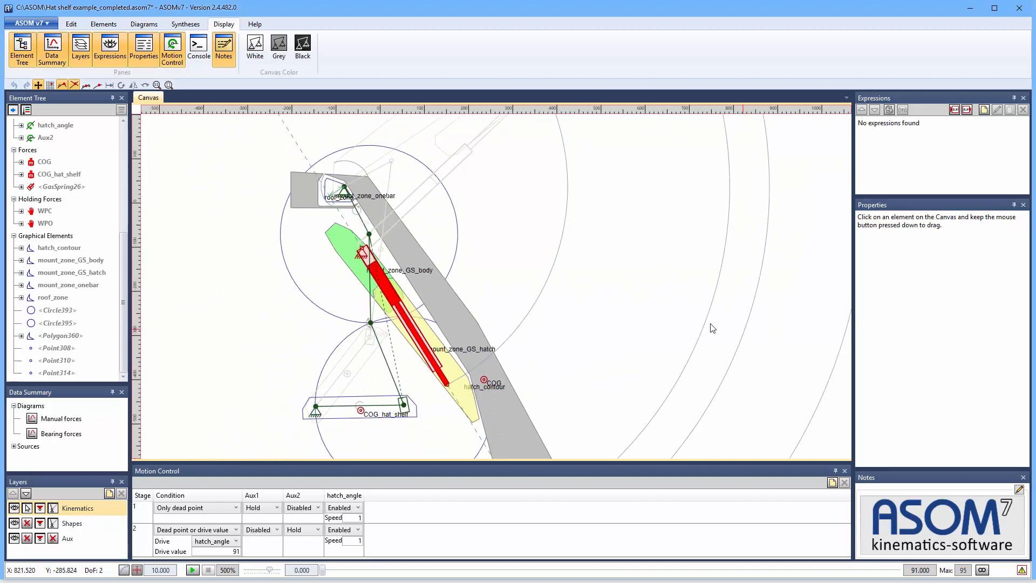
scroll(710, 325, down, 6)
scroll(394, 354, up, 2)
scroll(479, 374, up, 4)
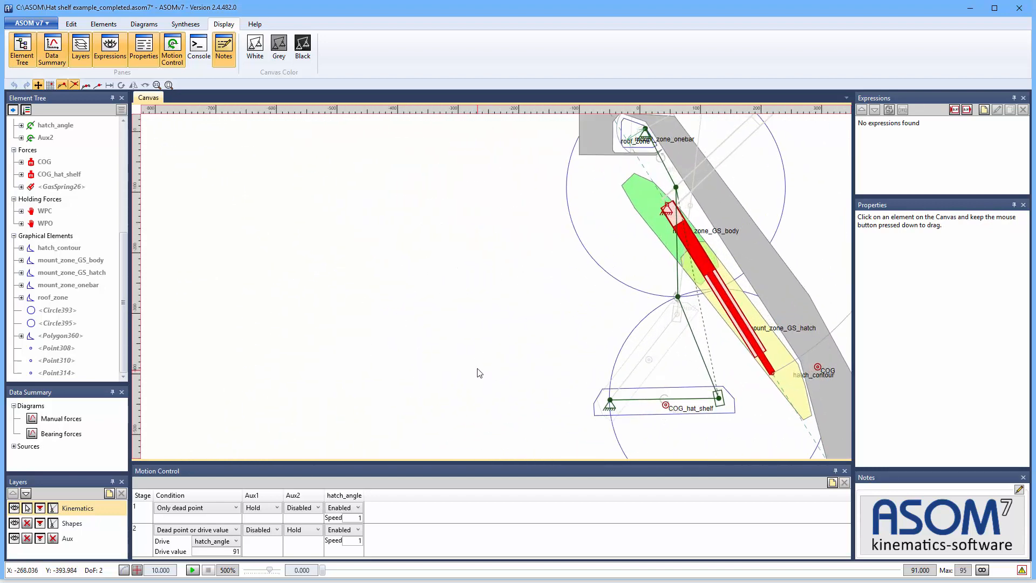
Step: Run through the simulation several times to examine how the hat shelf linkage moves with the hatch
scroll(462, 406, down, 2)
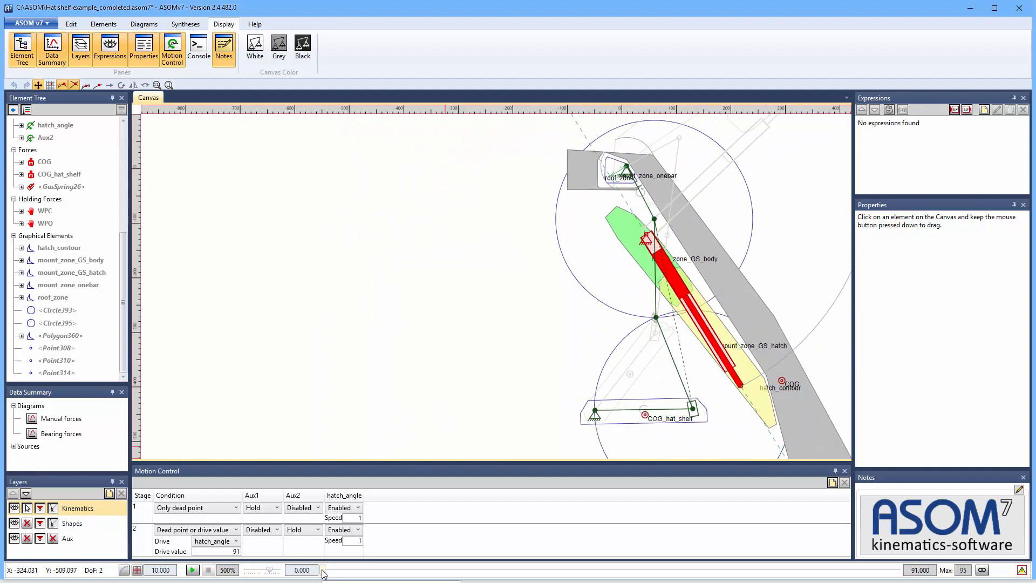
mouse_move(322, 570)
mouse_down()
mouse_move(899, 570)
mouse_move(322, 570)
mouse_up()
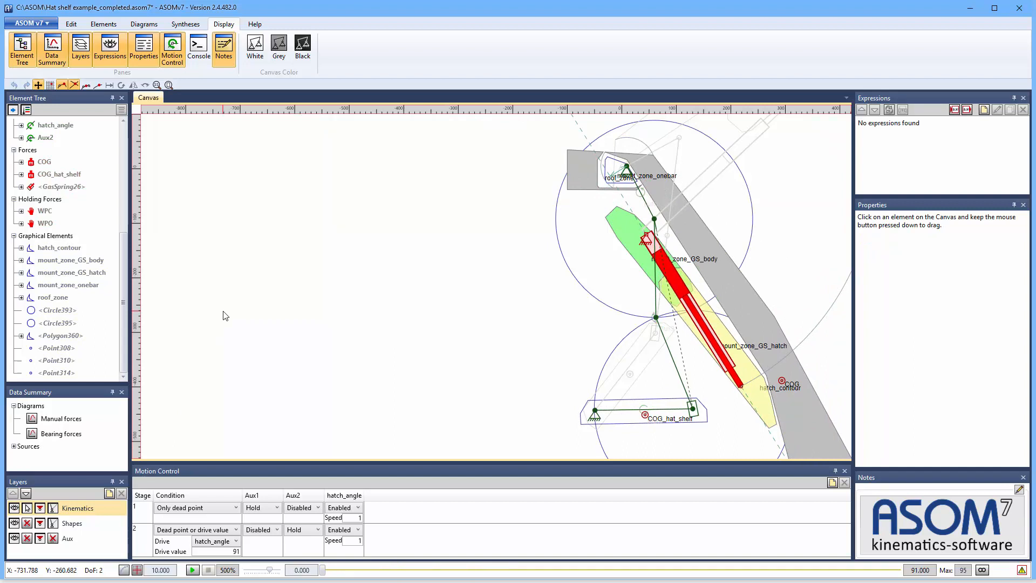
scroll(739, 318, up, 3)
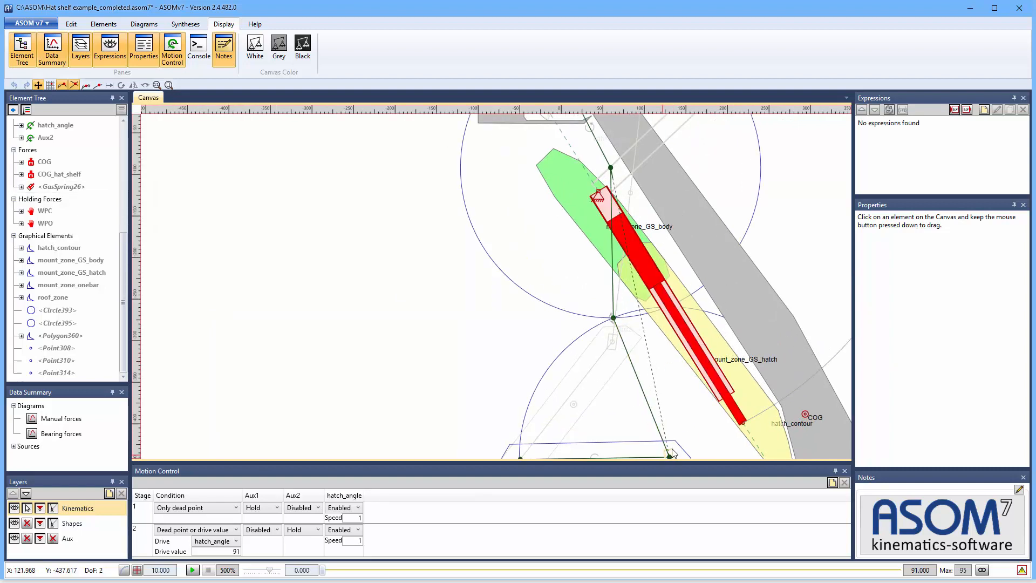
scroll(536, 293, down, 1)
scroll(660, 456, up, 1)
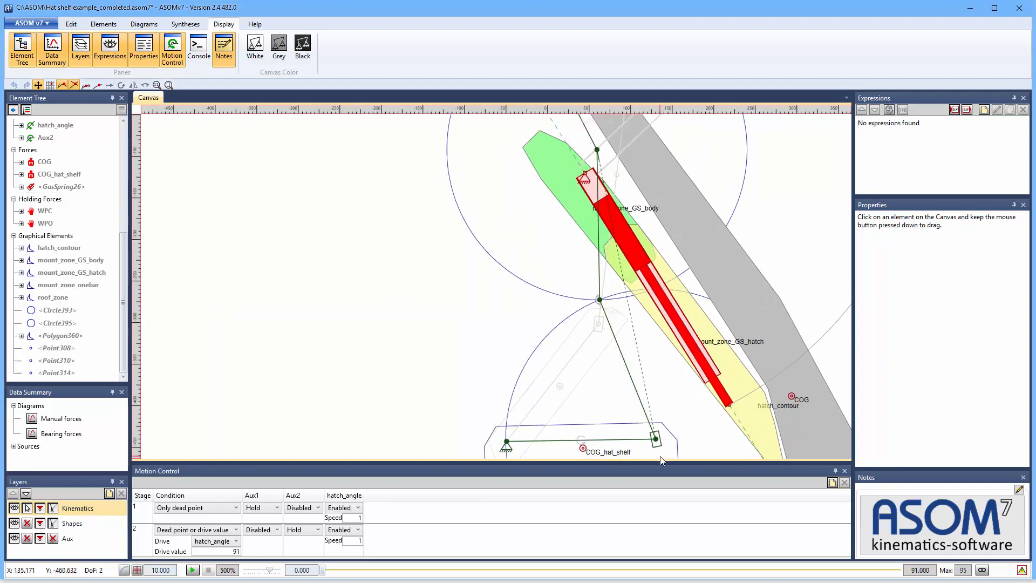
mouse_move(321, 571)
mouse_down()
mouse_move(415, 570)
mouse_move(280, 567)
mouse_up()
scroll(567, 311, down, 2)
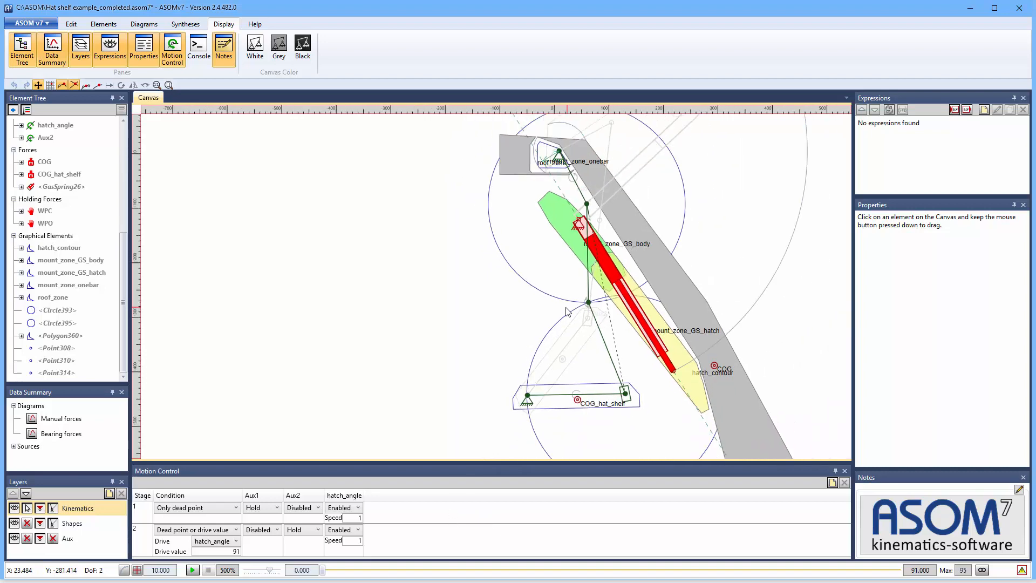
scroll(532, 257, down, 2)
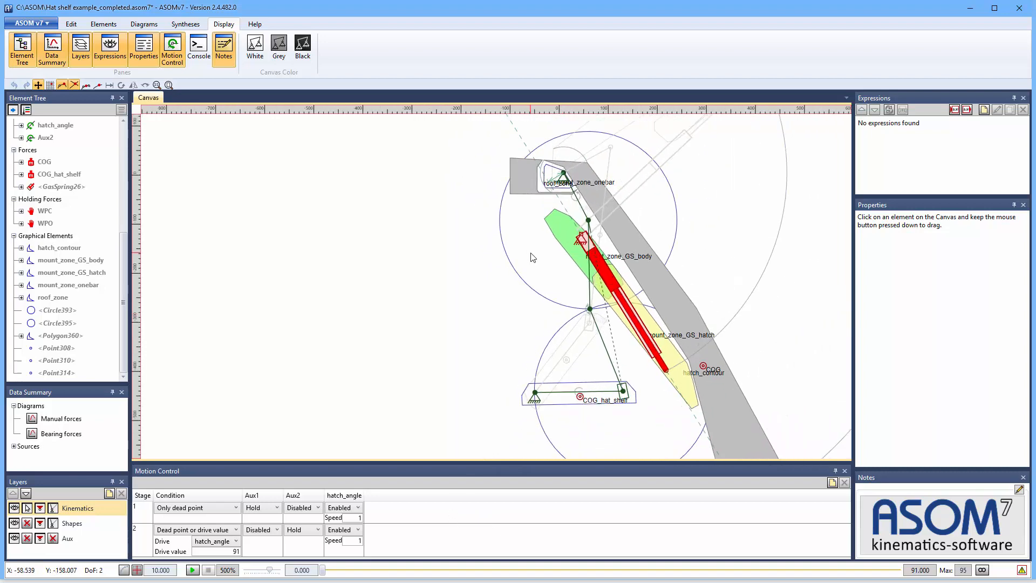
scroll(378, 302, down, 2)
scroll(417, 266, down, 1)
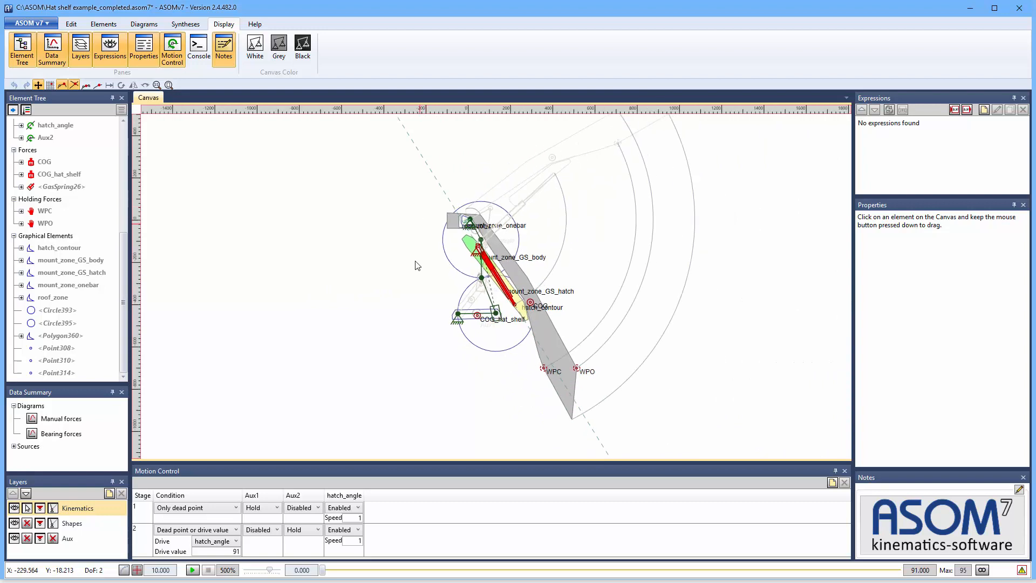
scroll(414, 301, up, 1)
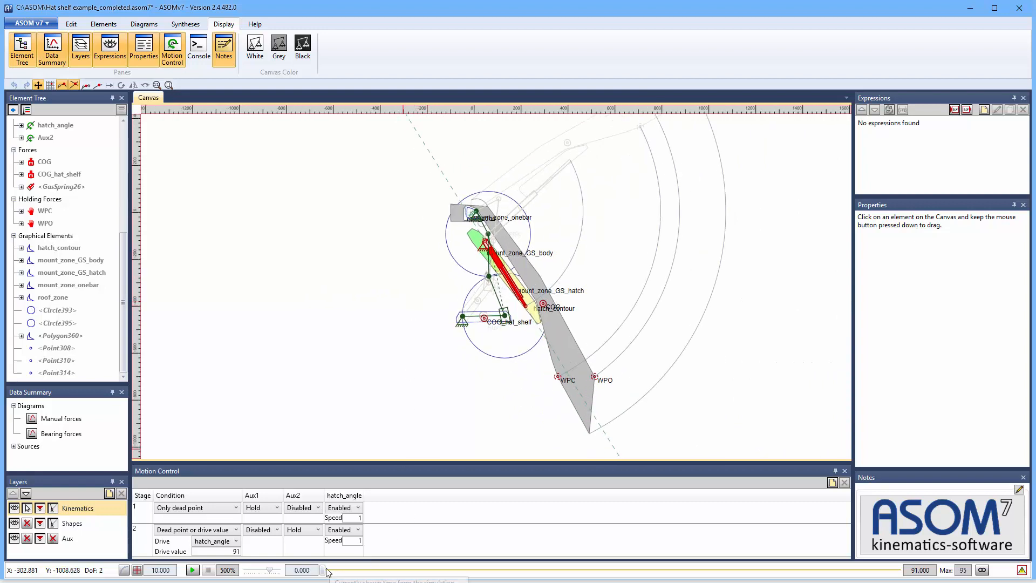
mouse_move(323, 570)
mouse_down()
mouse_move(750, 582)
mouse_move(923, 559)
mouse_move(301, 547)
mouse_up()
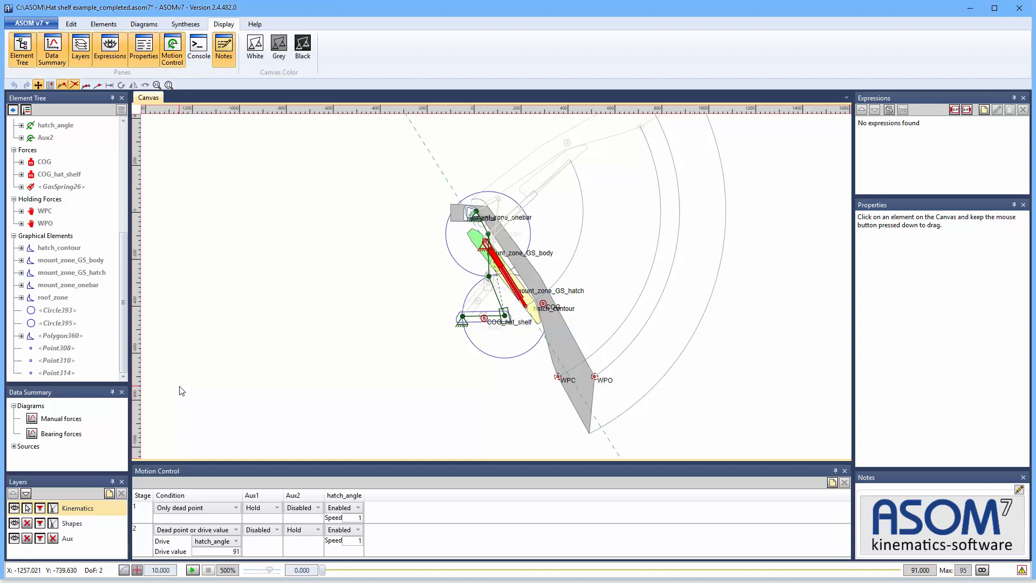
Step: Open the Manual forces diagram, enlarge its window to show the plot and caption, and move it up
click(56, 420)
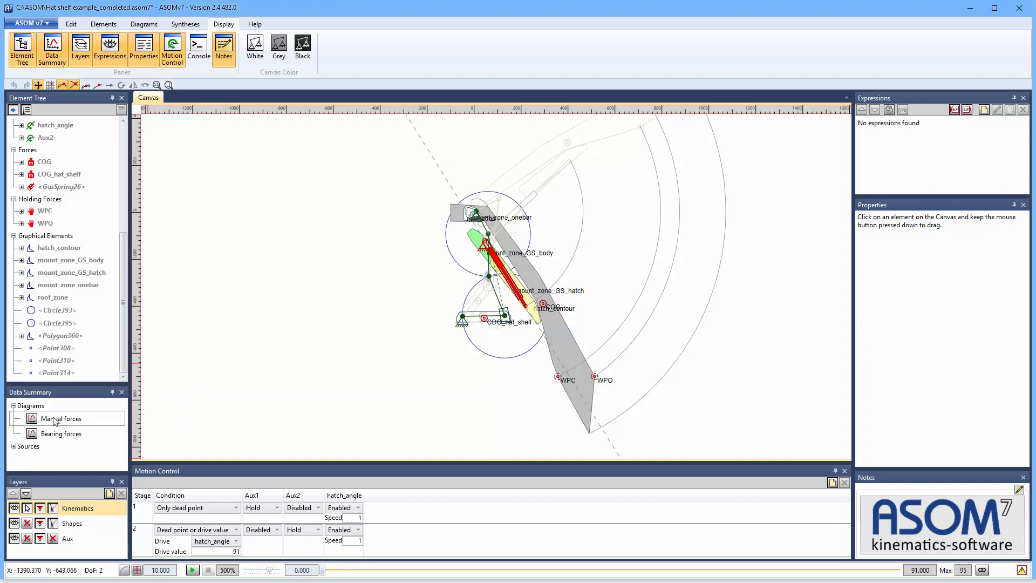
double_click(32, 420)
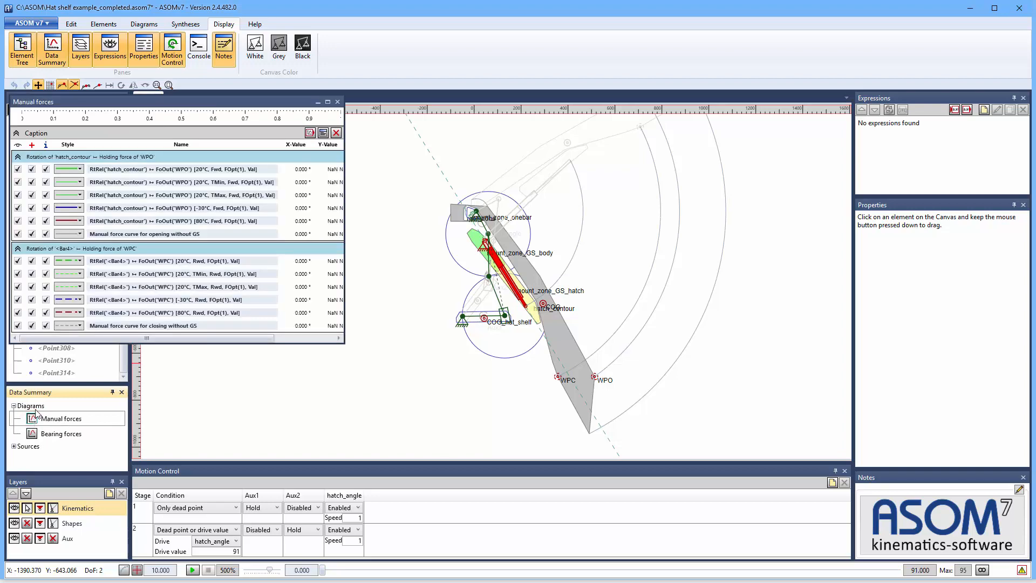
drag(204, 342, 203, 563)
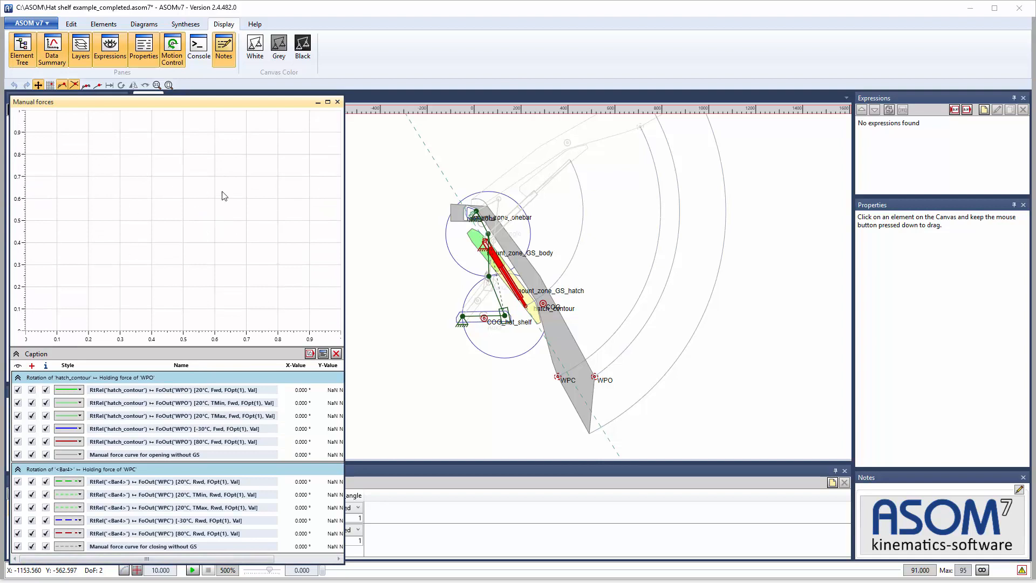
drag(344, 435, 396, 429)
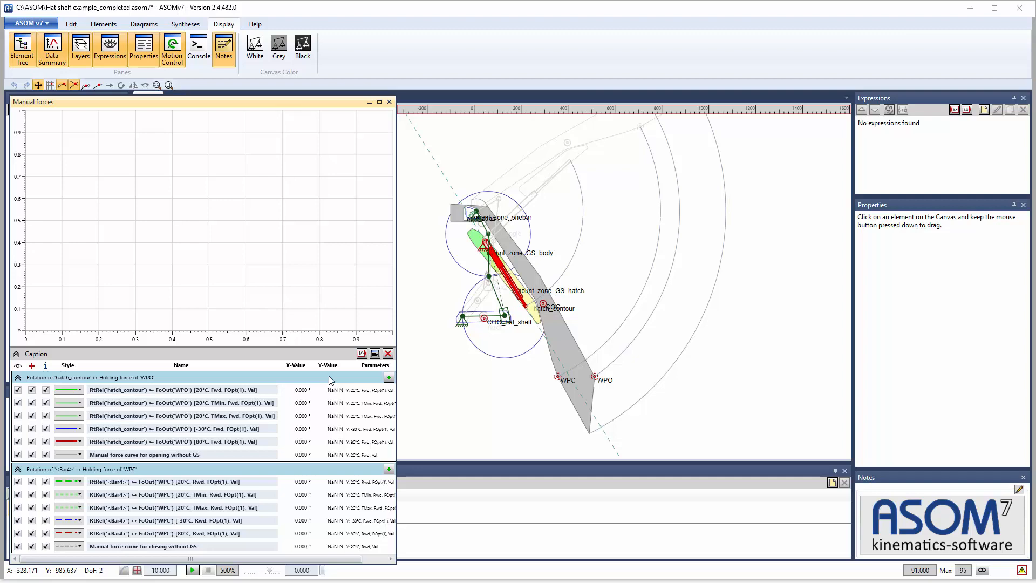
scroll(501, 358, up, 5)
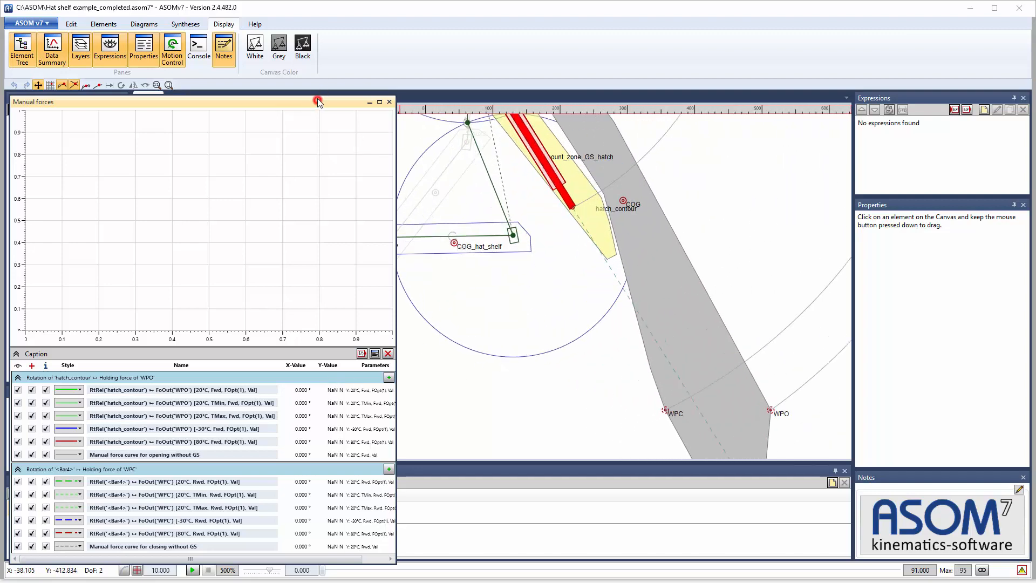
drag(317, 101, 330, 61)
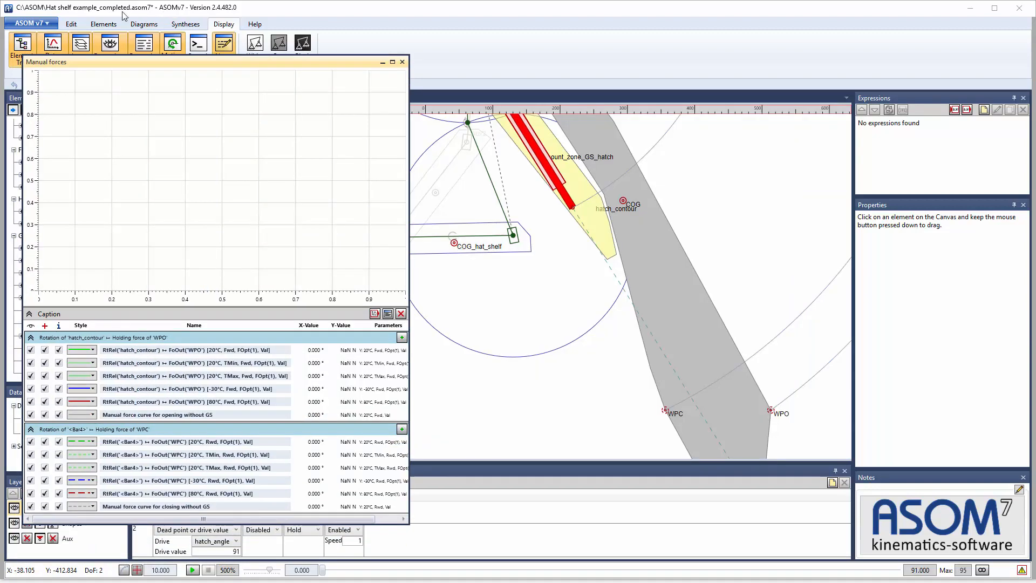
click(104, 24)
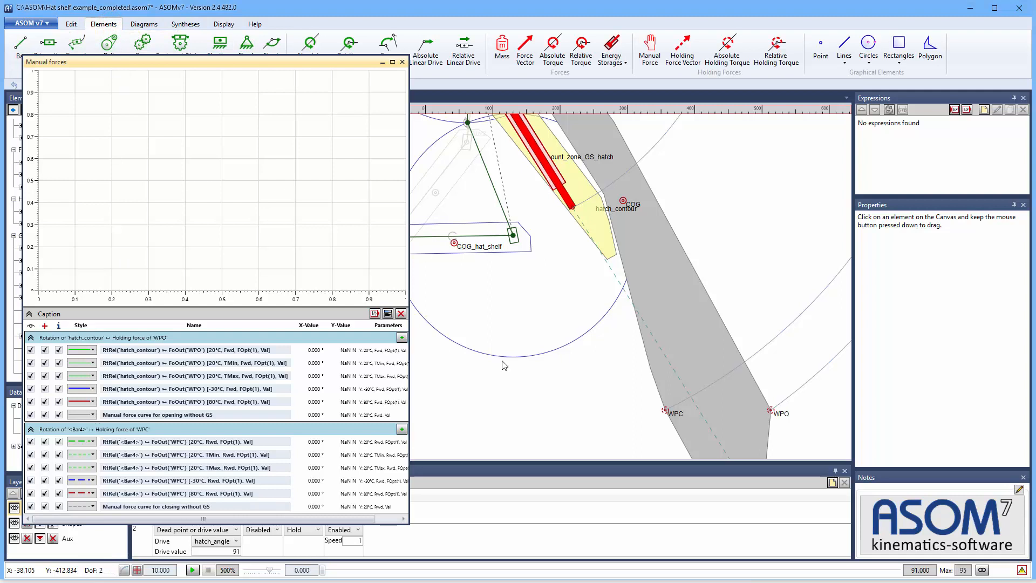
scroll(571, 354, down, 2)
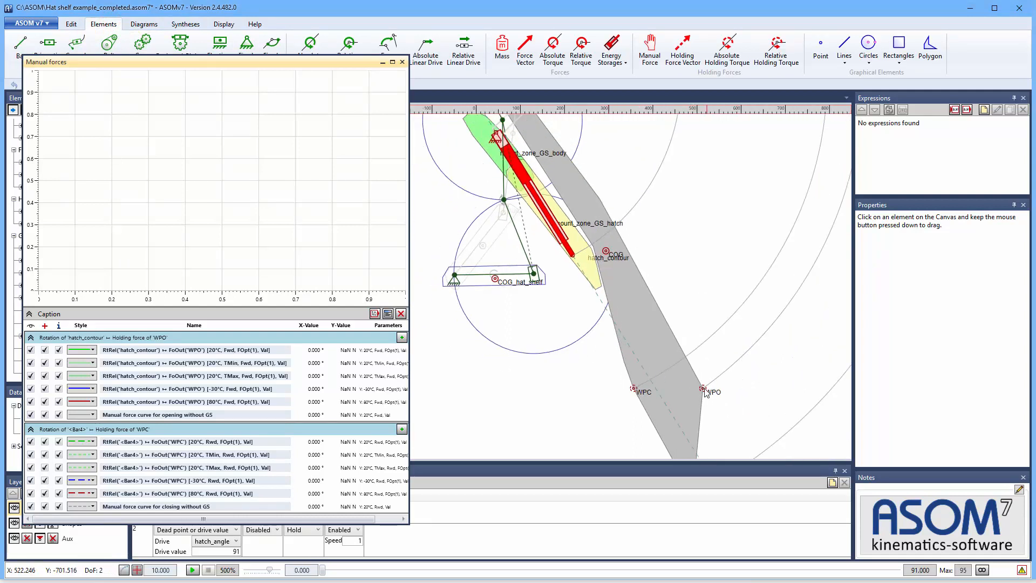
scroll(573, 408, down, 1)
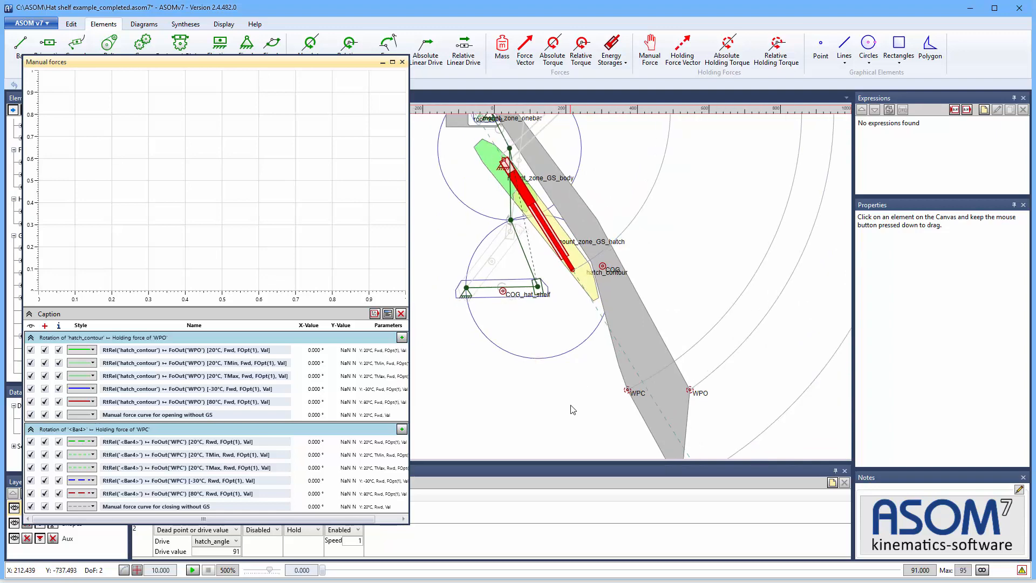
scroll(571, 405, down, 2)
scroll(589, 219, up, 2)
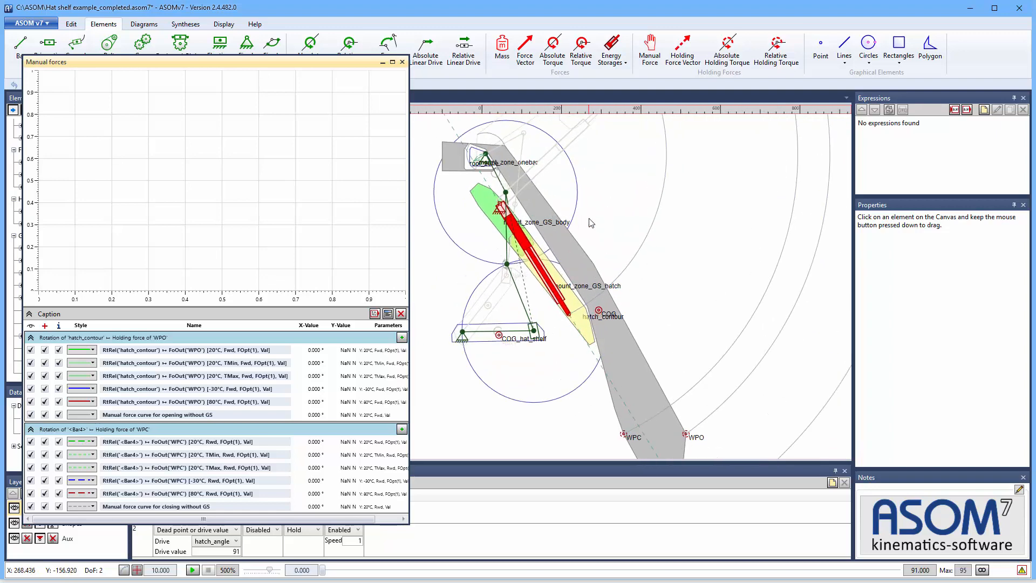
click(527, 291)
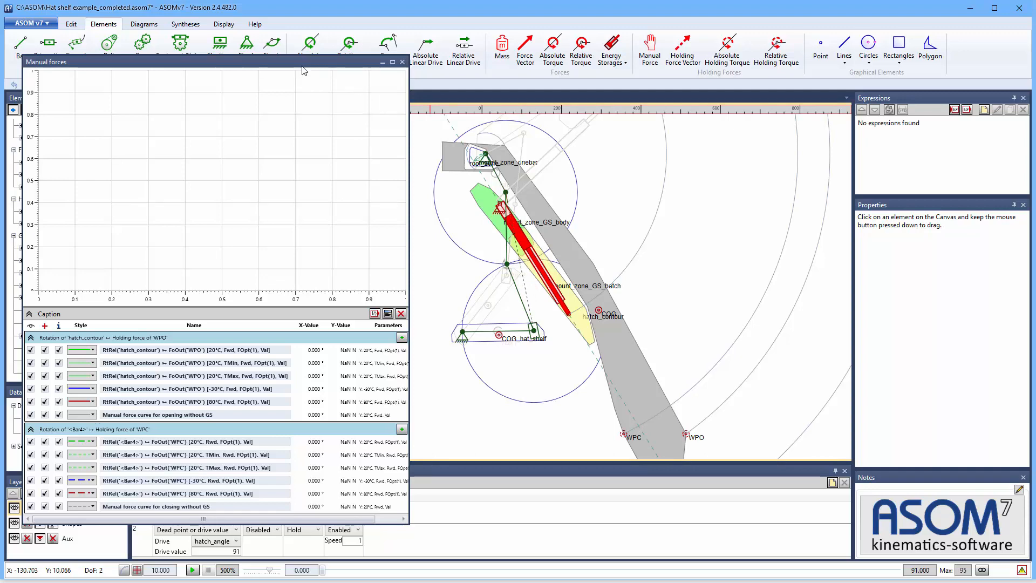
Step: Leave the element dragging mode and enable Forces in sliding direction for the slider of the hat shelf's prismatic pair
drag(301, 61, 293, 124)
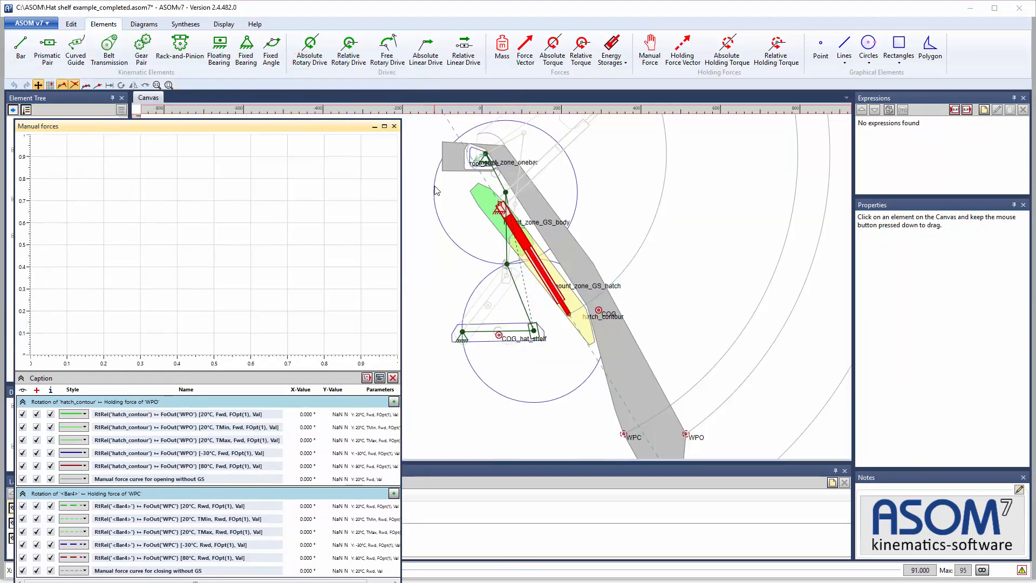
click(425, 172)
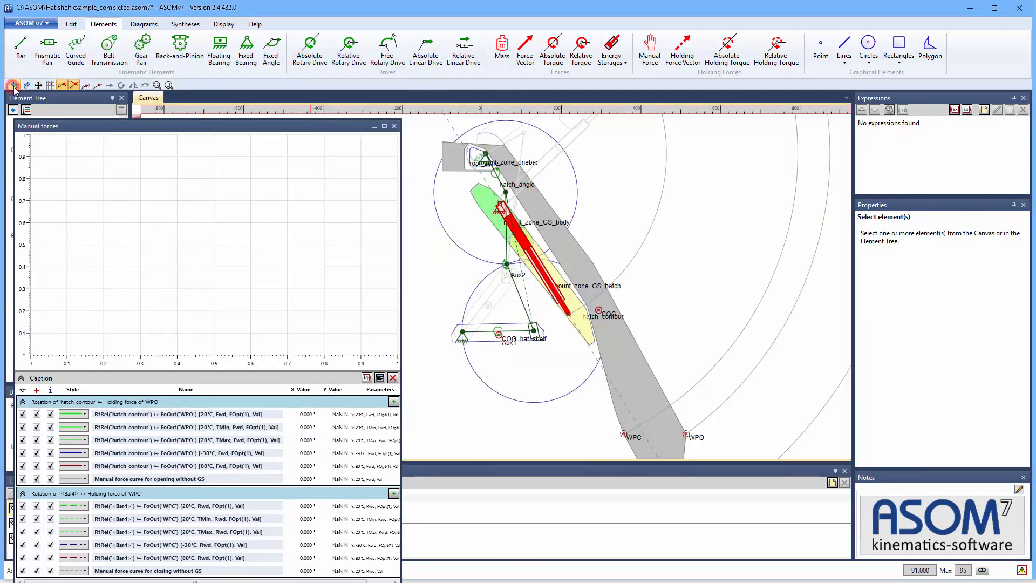
click(527, 300)
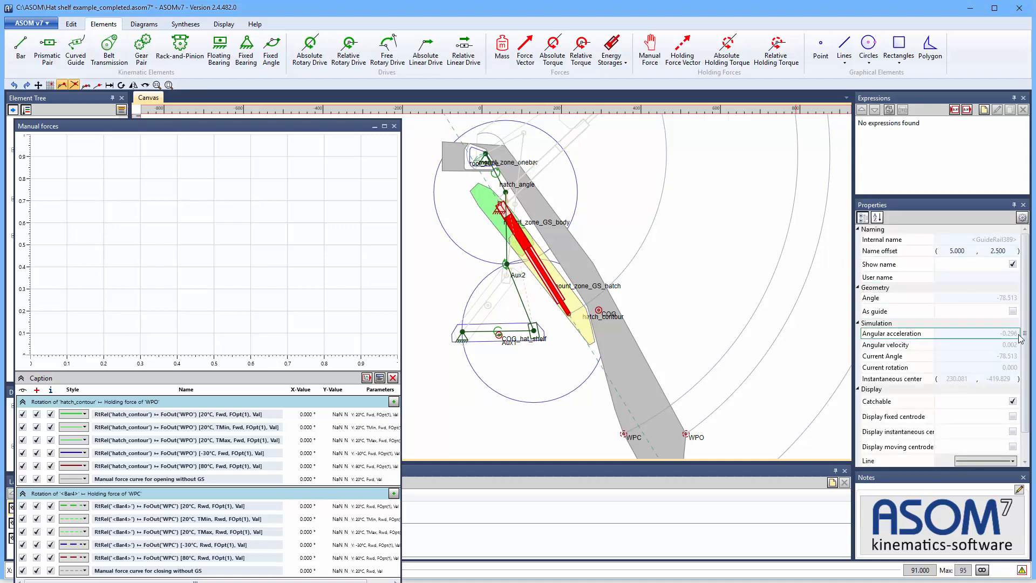
drag(1025, 359, 1032, 389)
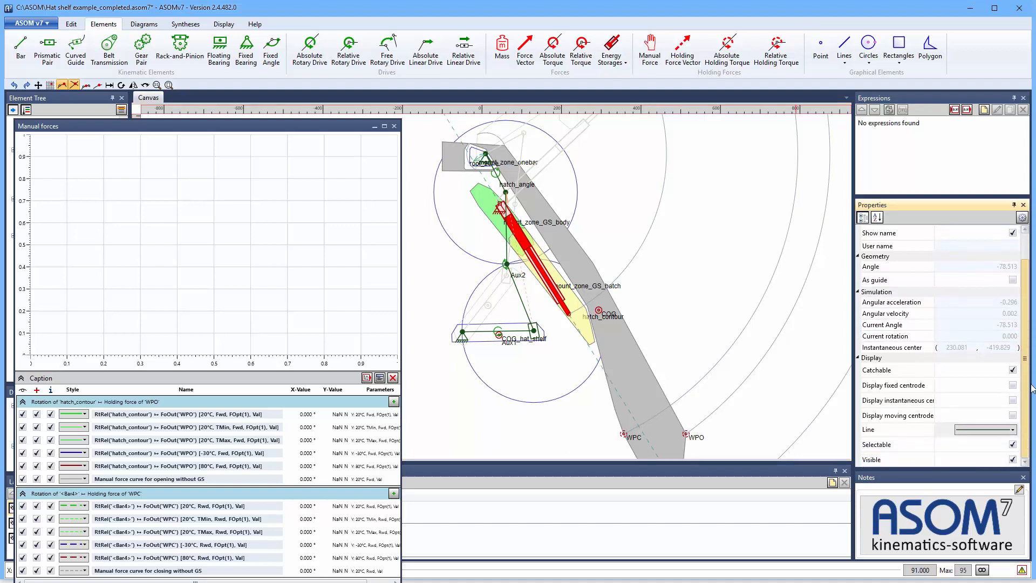
click(534, 330)
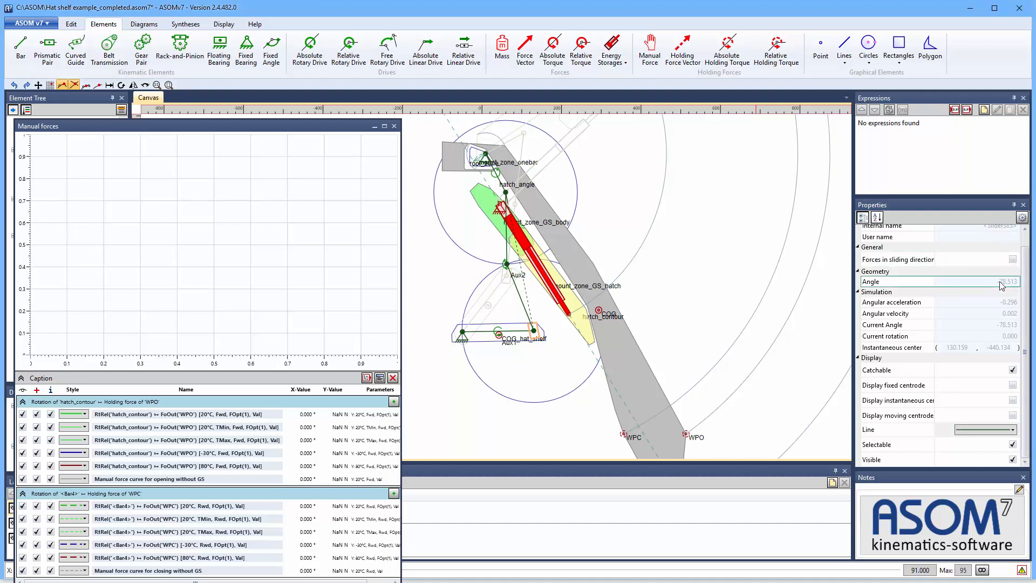
scroll(1003, 289, up, 1)
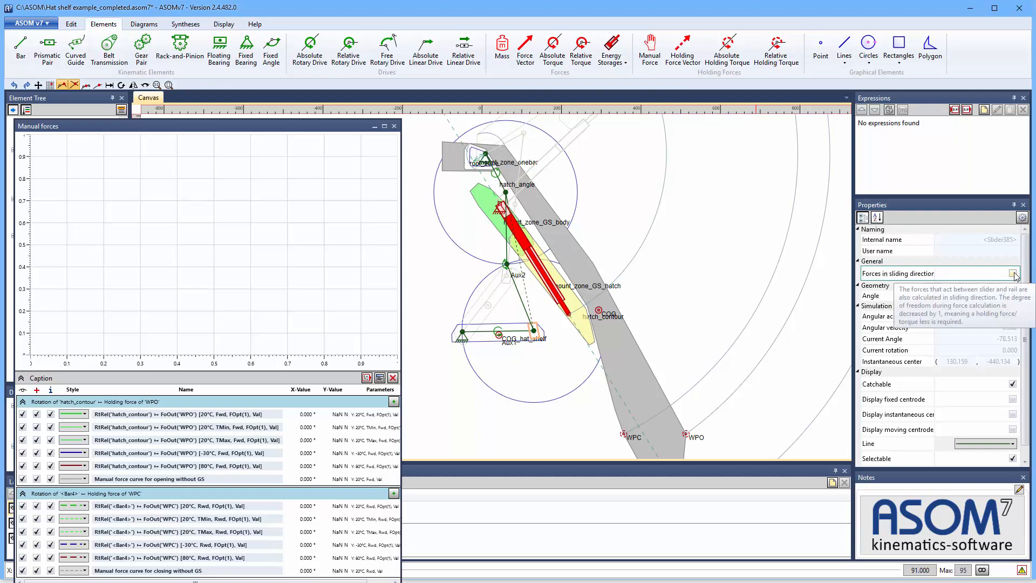
click(1013, 273)
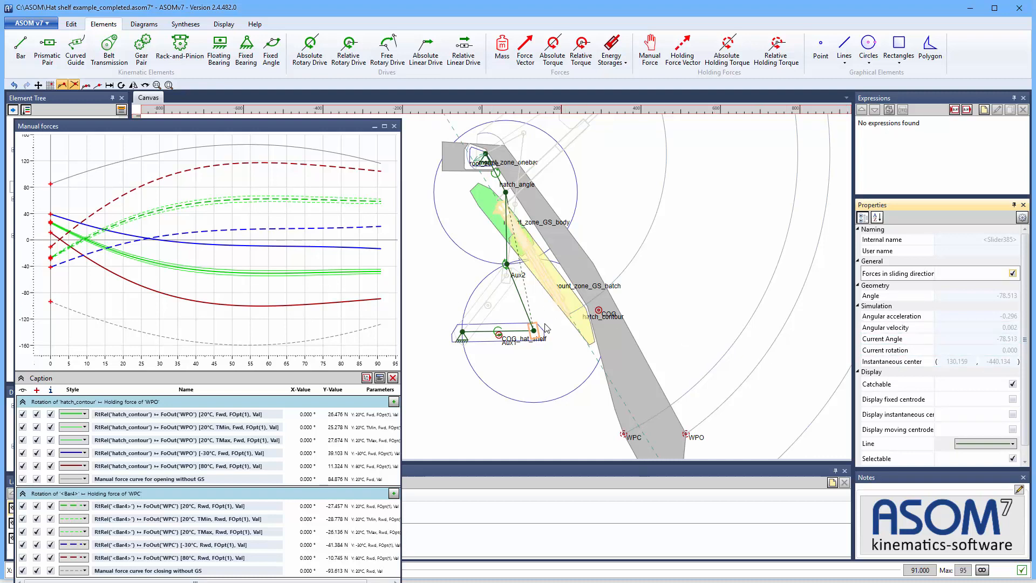
Step: Try assigning the COG_hat_shelf mass to force group 2
click(501, 337)
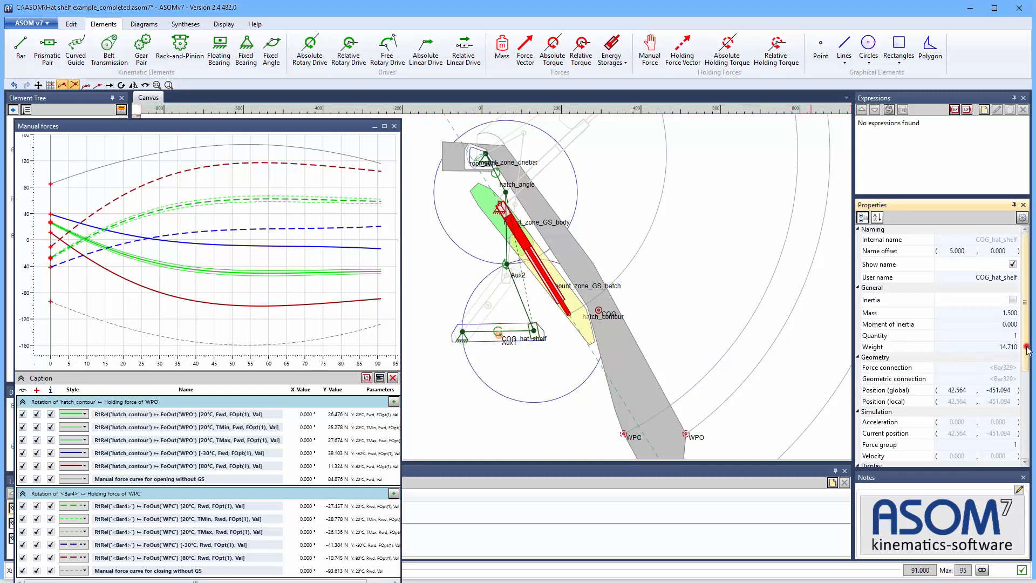
drag(1025, 348, 1035, 387)
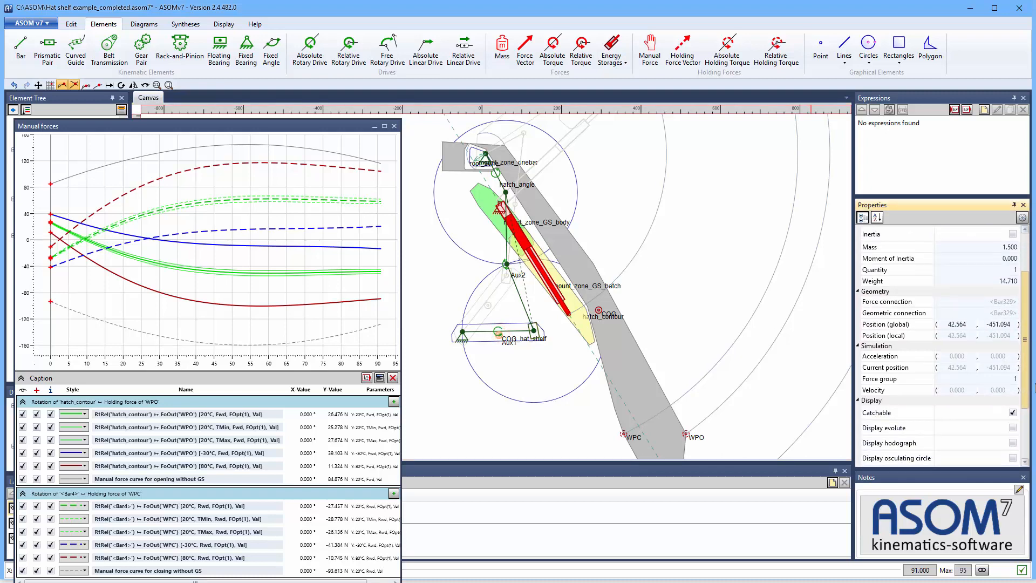
click(1004, 380)
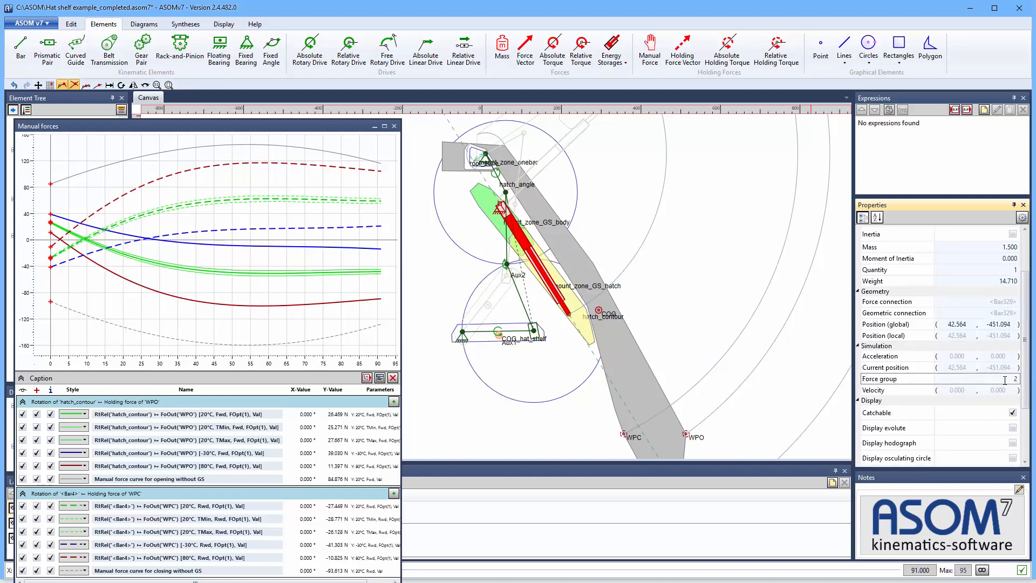
Step: Undo the force group change of the COG_hat_shelf mass and reselect the mass to check its force group
click(14, 85)
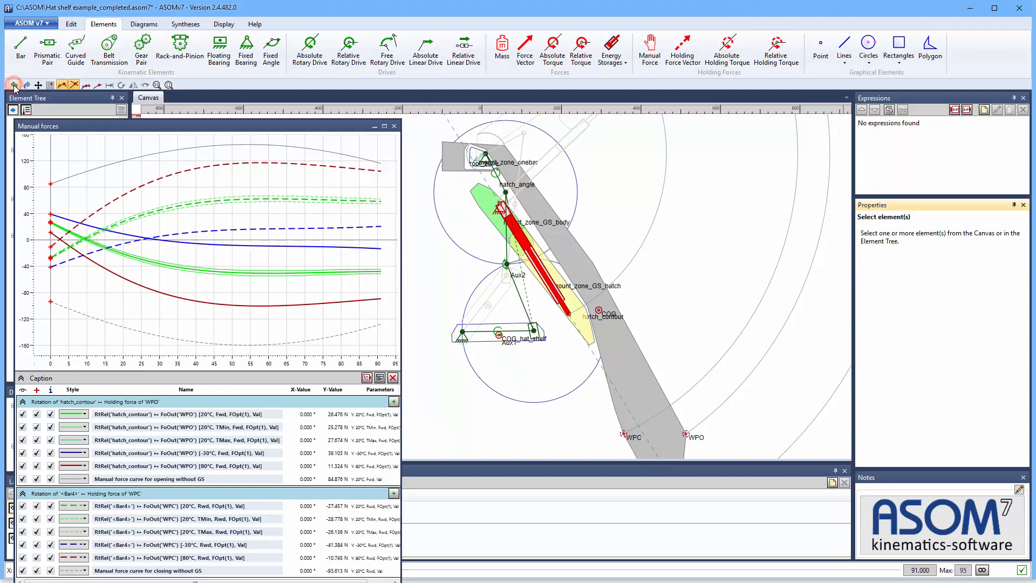
click(26, 86)
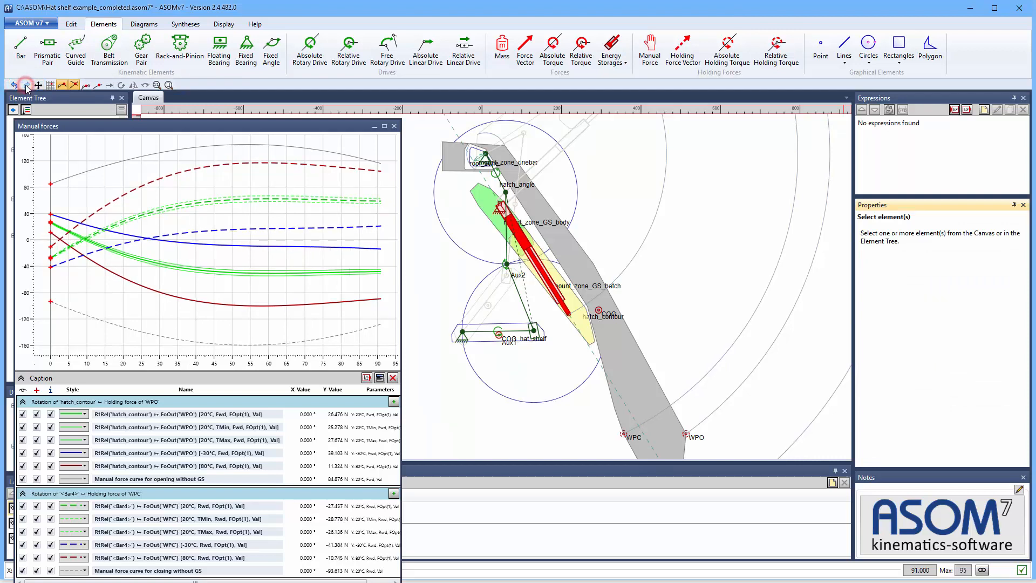
click(14, 85)
click(13, 85)
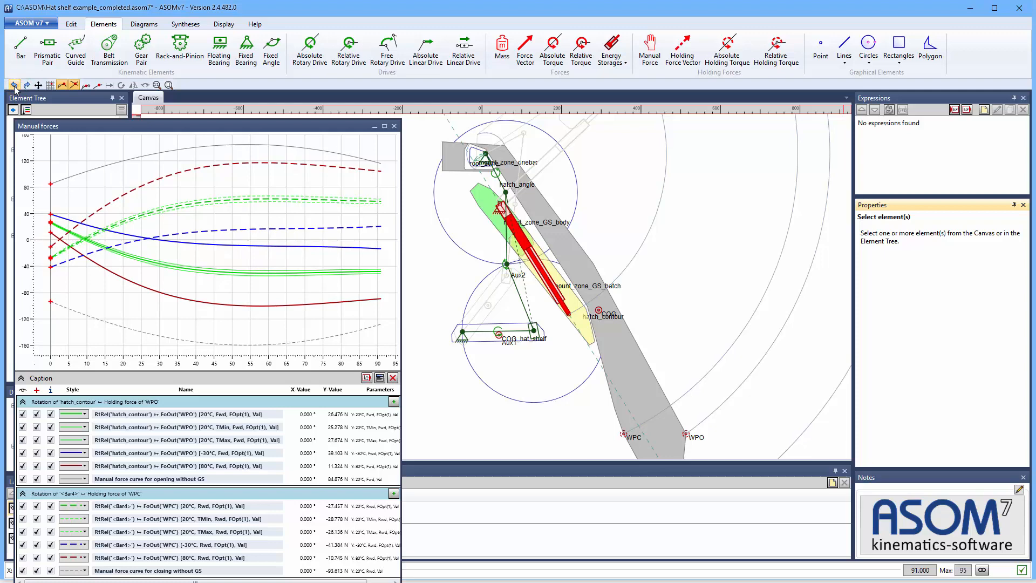
click(498, 377)
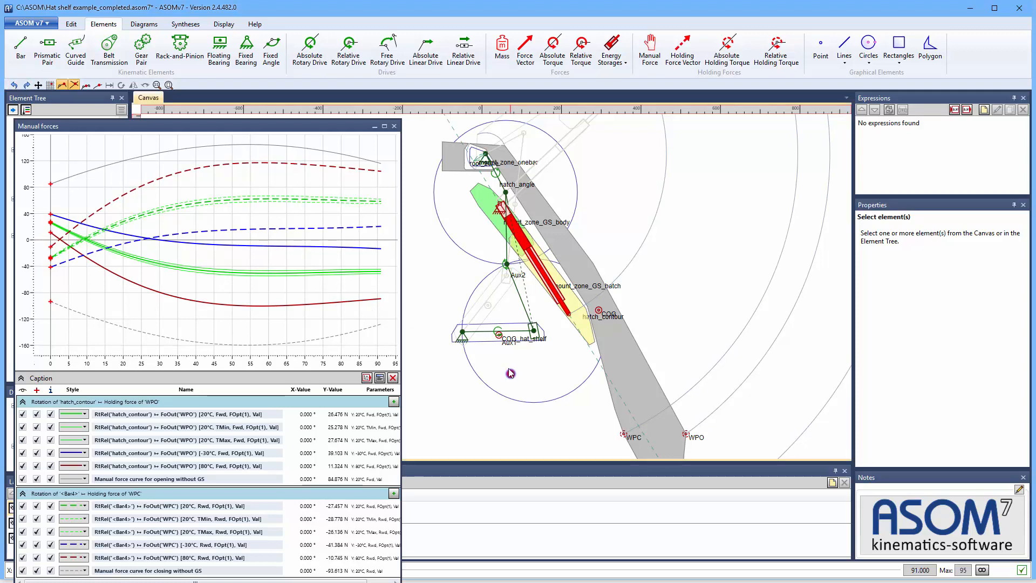
click(500, 336)
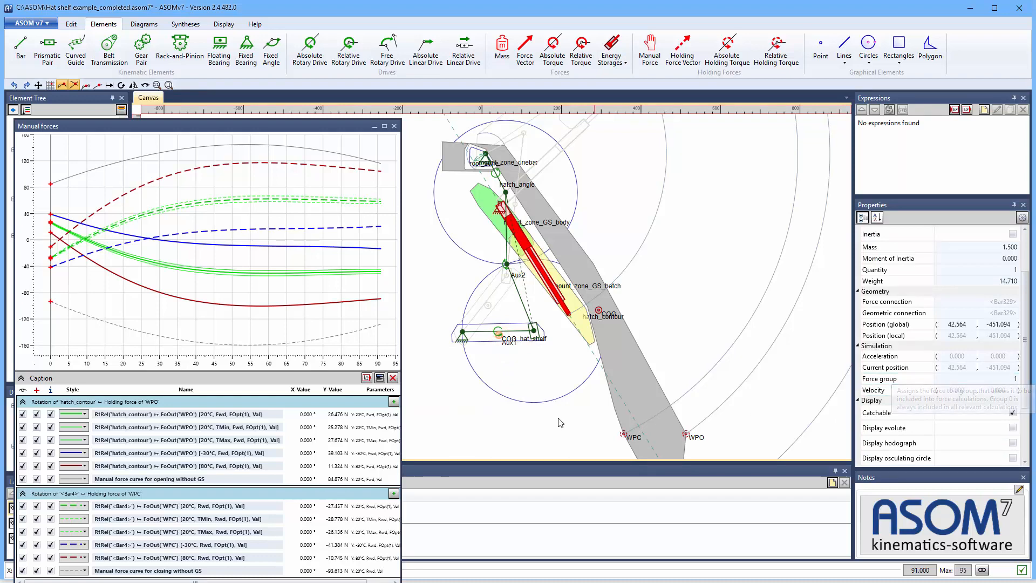
Step: Move the Manual forces diagram up, advance the simulation to about 9.5° to examine the force curves, and stop the simulation
click(479, 417)
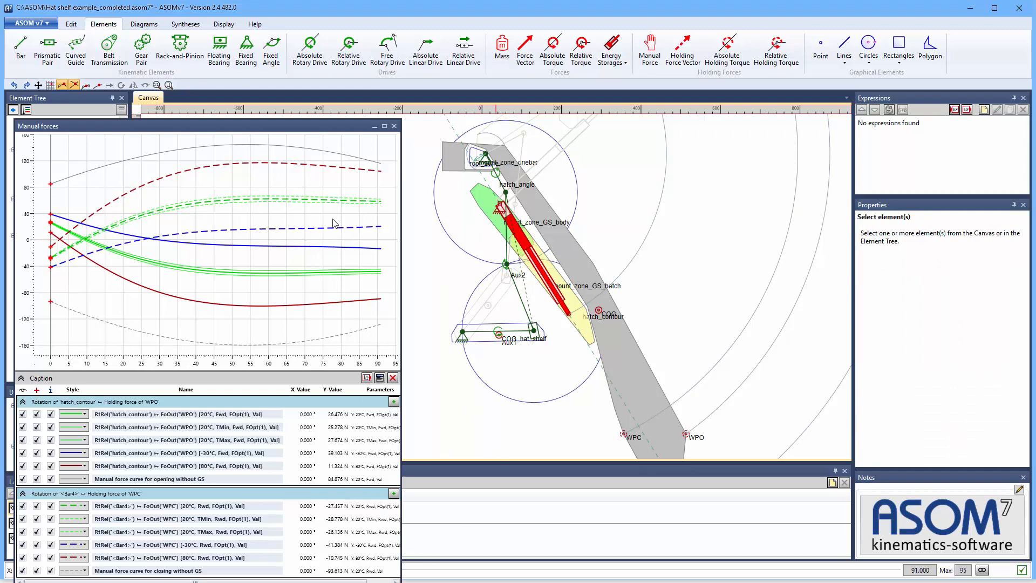
drag(288, 127, 288, 66)
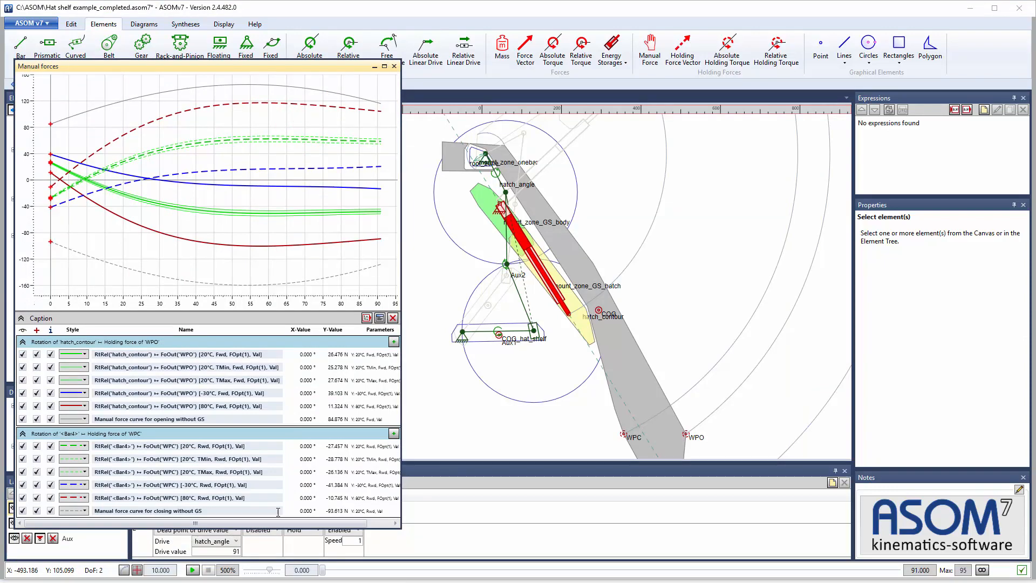
drag(324, 571, 384, 570)
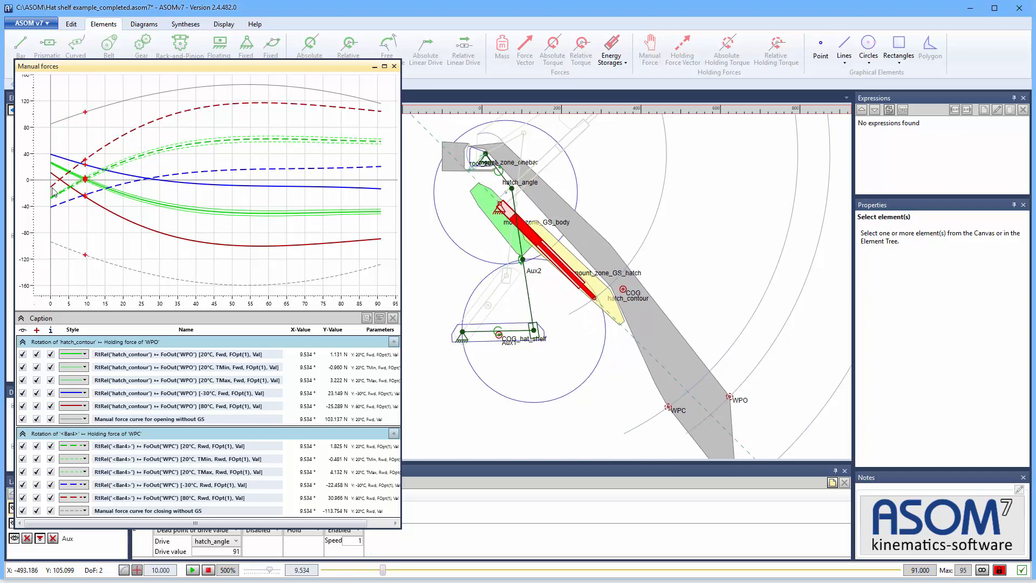
mouse_move(87, 182)
click(208, 570)
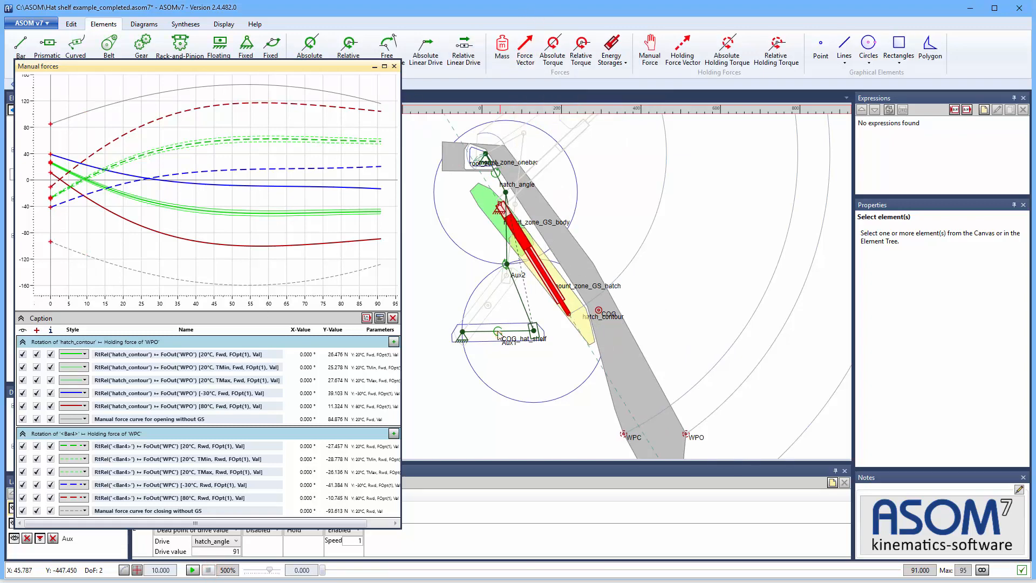
click(527, 51)
scroll(493, 339, up, 5)
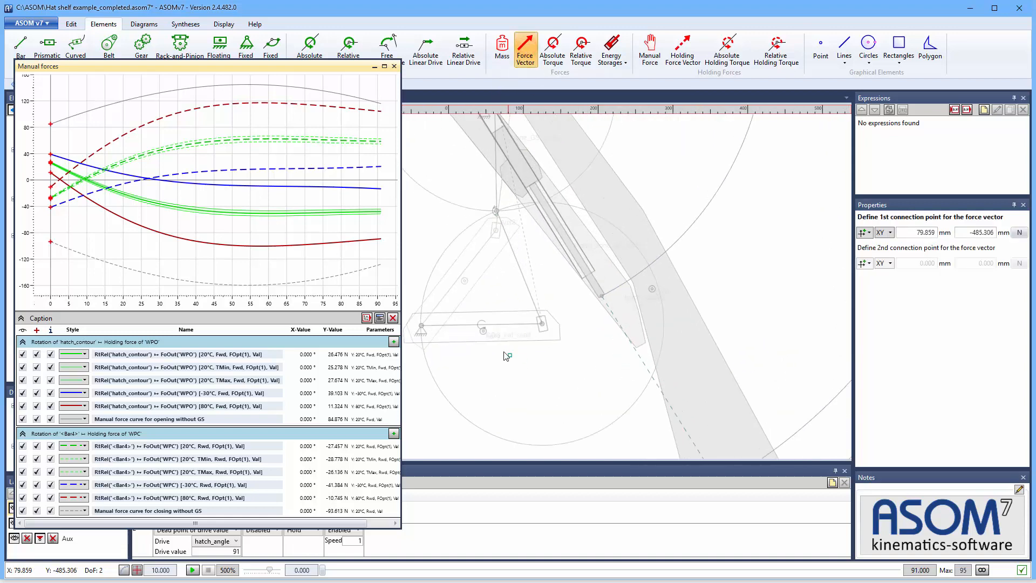
scroll(483, 330, up, 4)
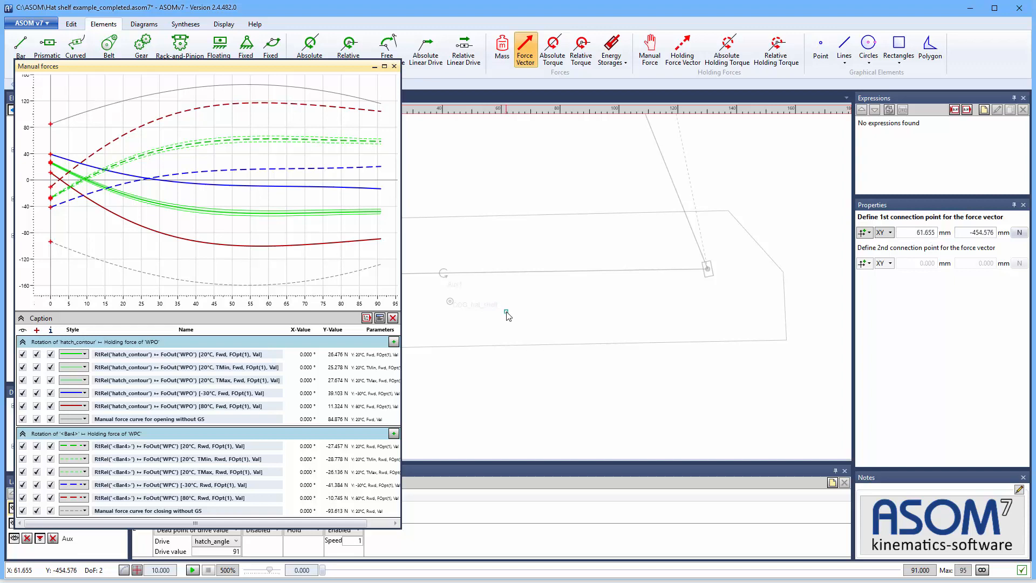
right_click(507, 312)
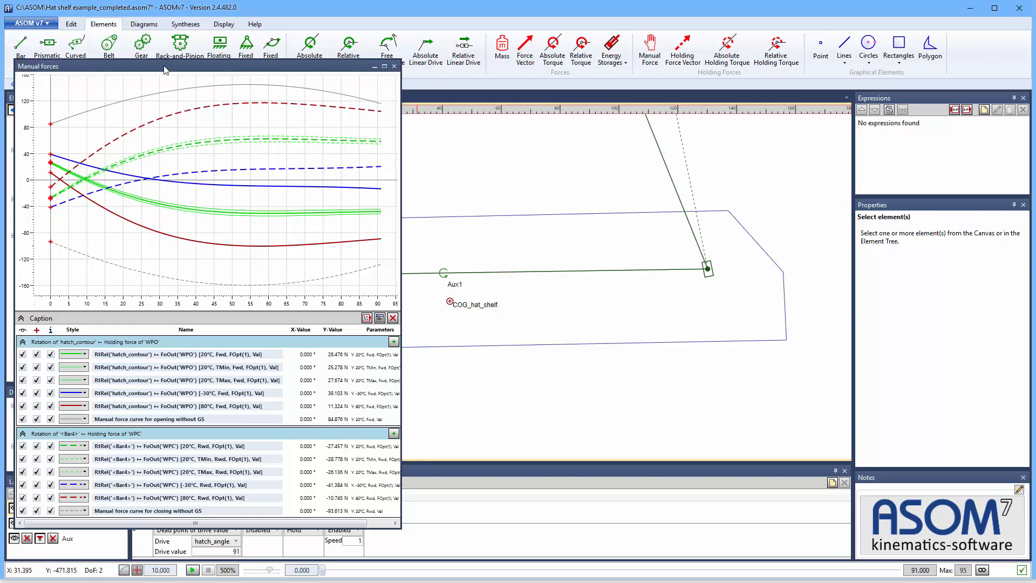
Step: Close the Manual forces diagram and make Aux the active layer
drag(166, 70, 158, 23)
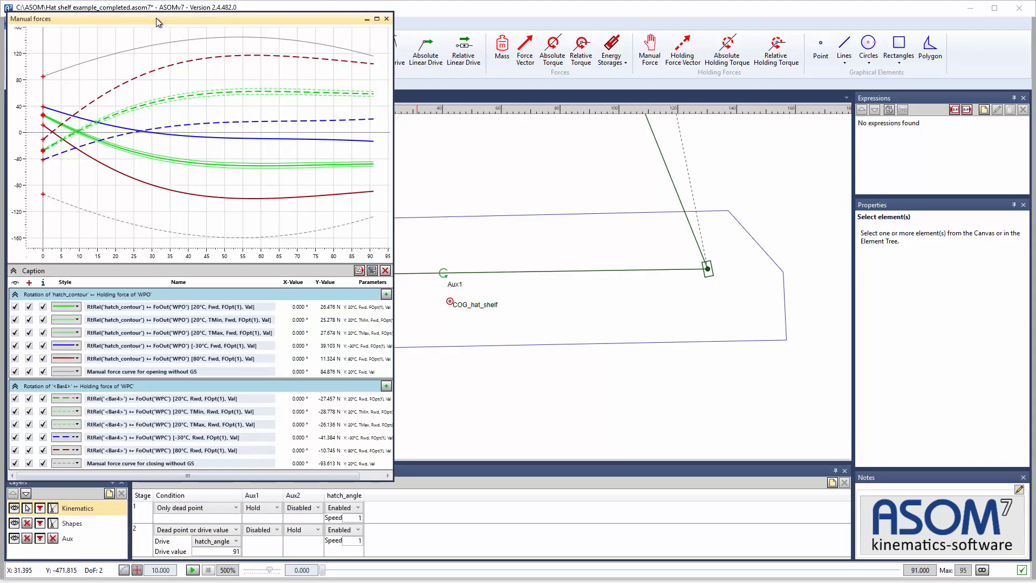
click(386, 19)
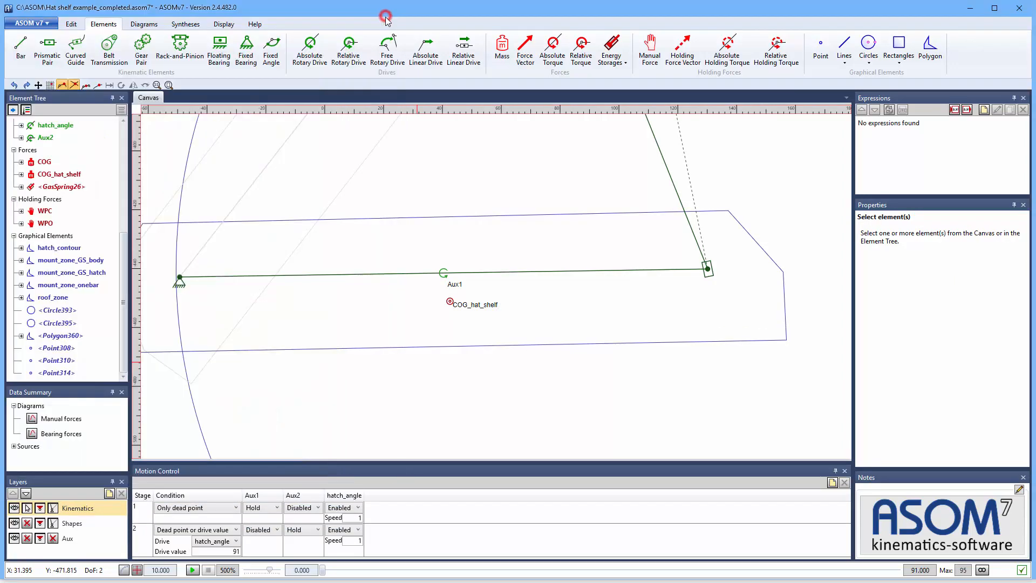
click(92, 539)
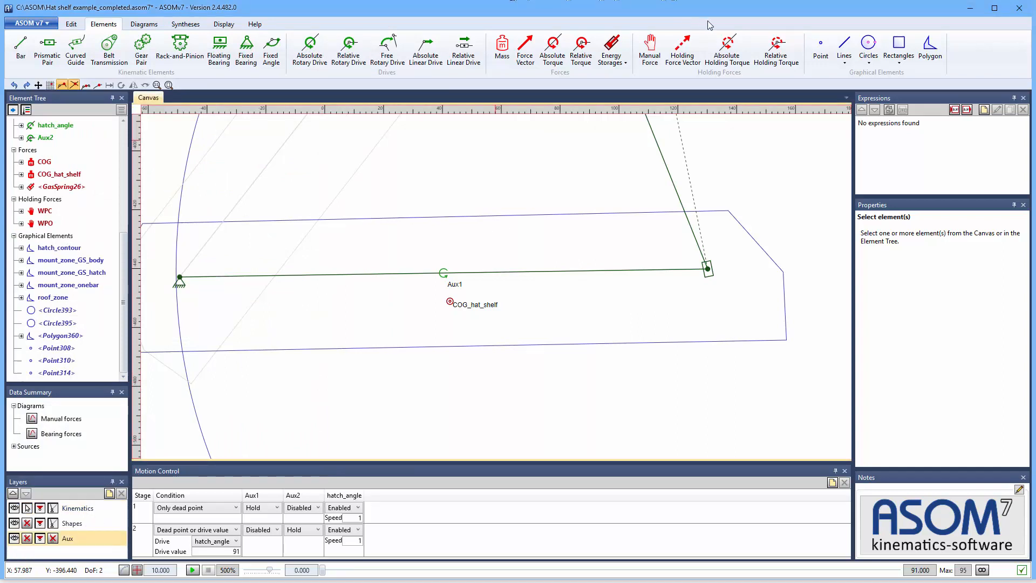
Step: Draw two force vectors from COG_hat_shelf, one horizontal to (58.354, -451.094) mm and one vertically upward, each about 16 mm long
click(524, 50)
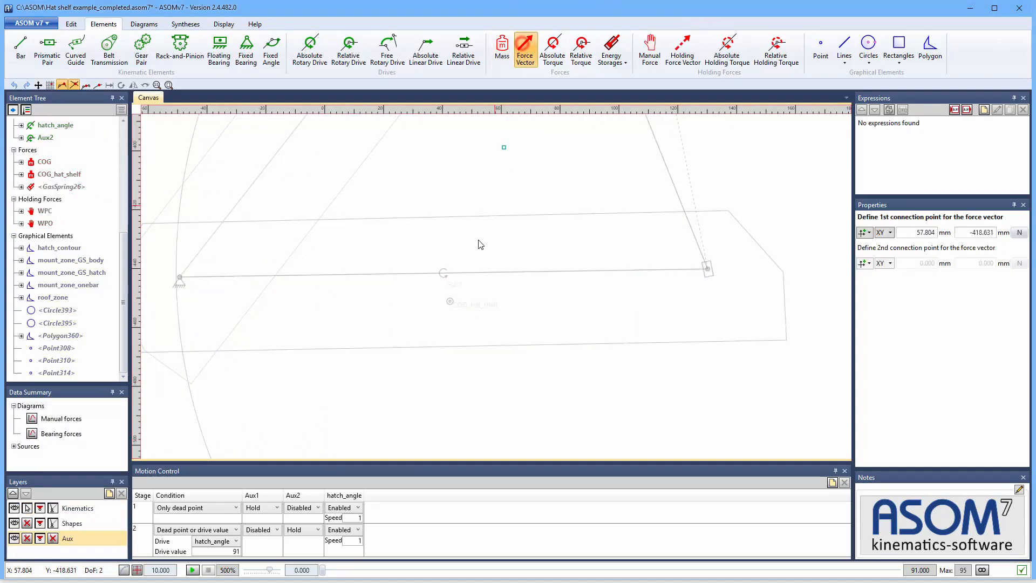
click(451, 303)
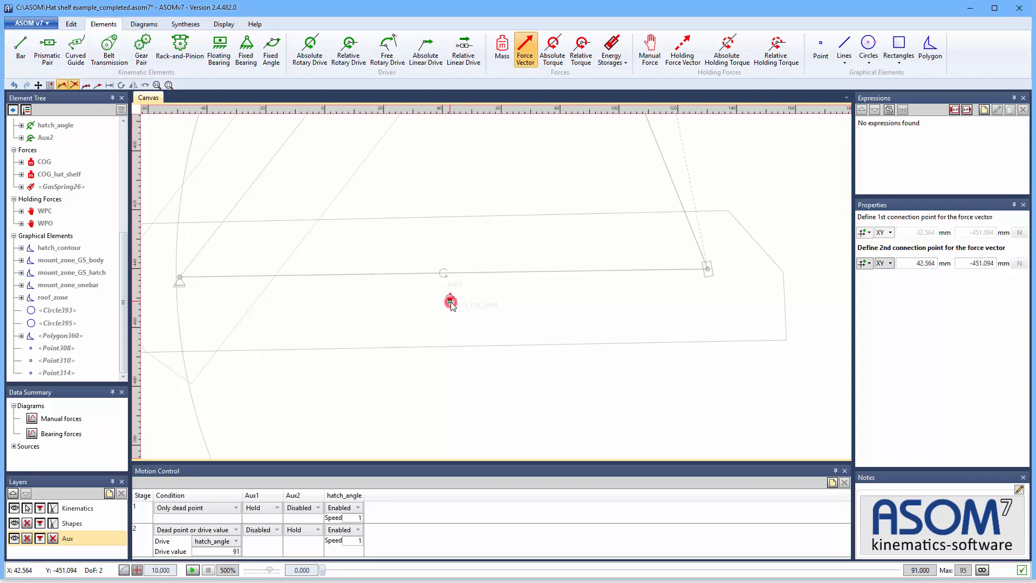
click(497, 304)
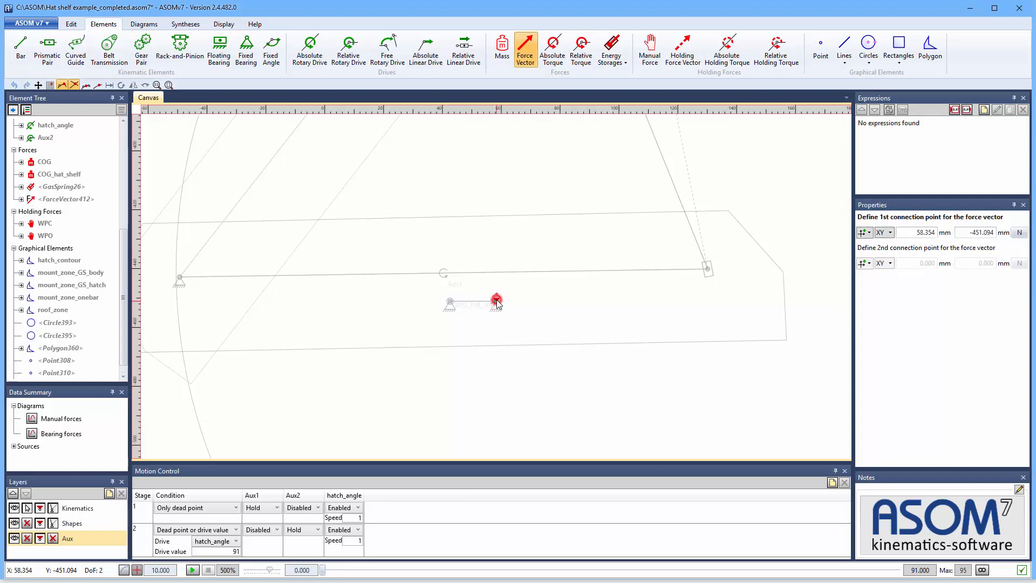
click(451, 303)
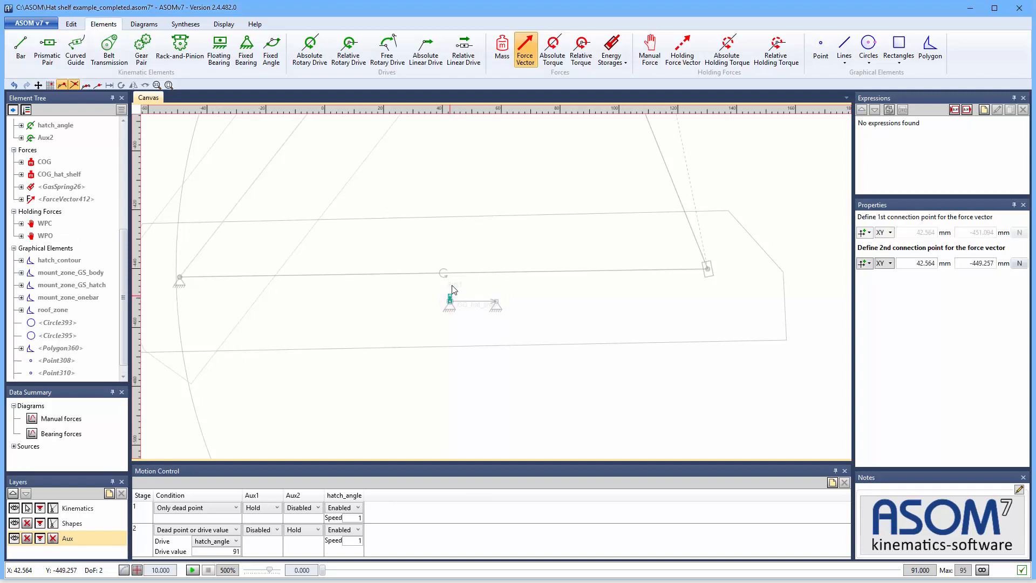
click(451, 256)
right_click(523, 307)
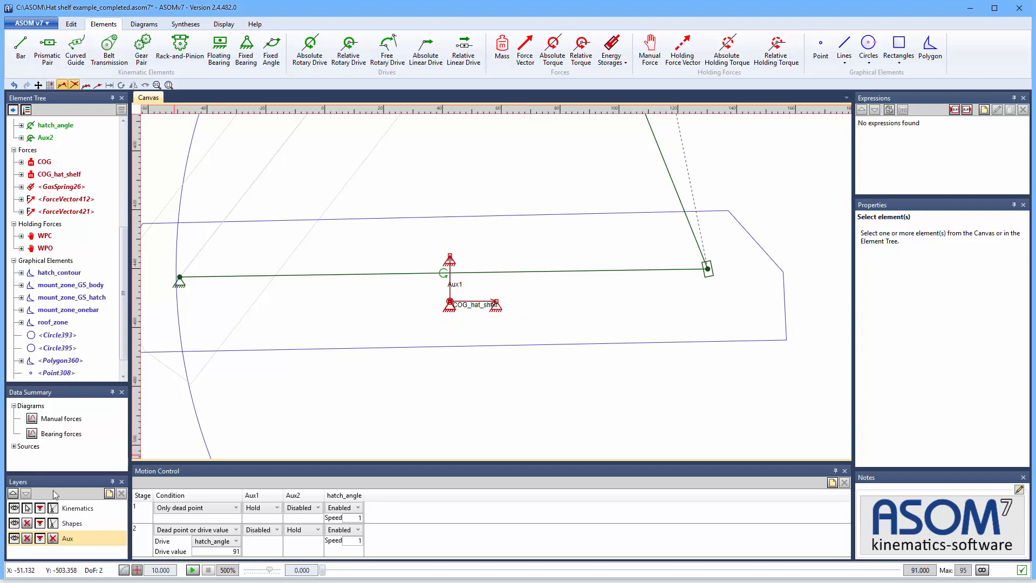
Step: Make Kinematics the active layer and move both new force vectors to it
click(68, 509)
click(69, 212)
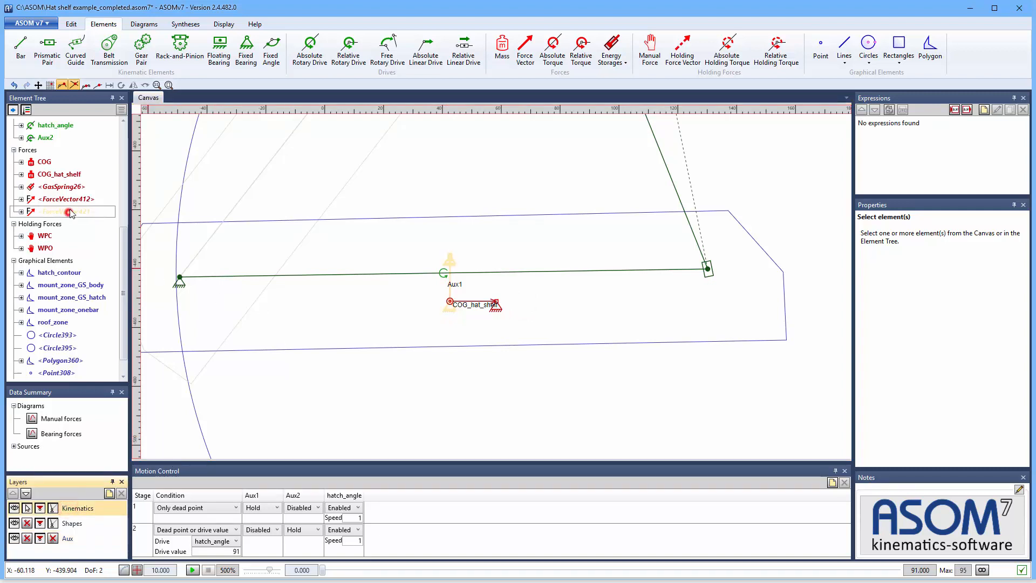
ctrl+click(75, 197)
right_click(76, 199)
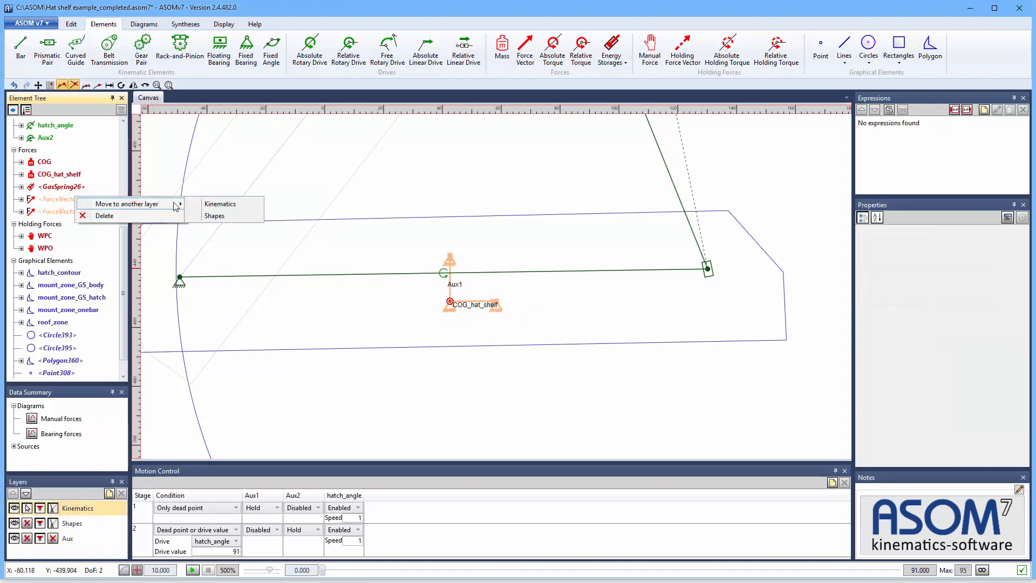
click(214, 209)
click(346, 293)
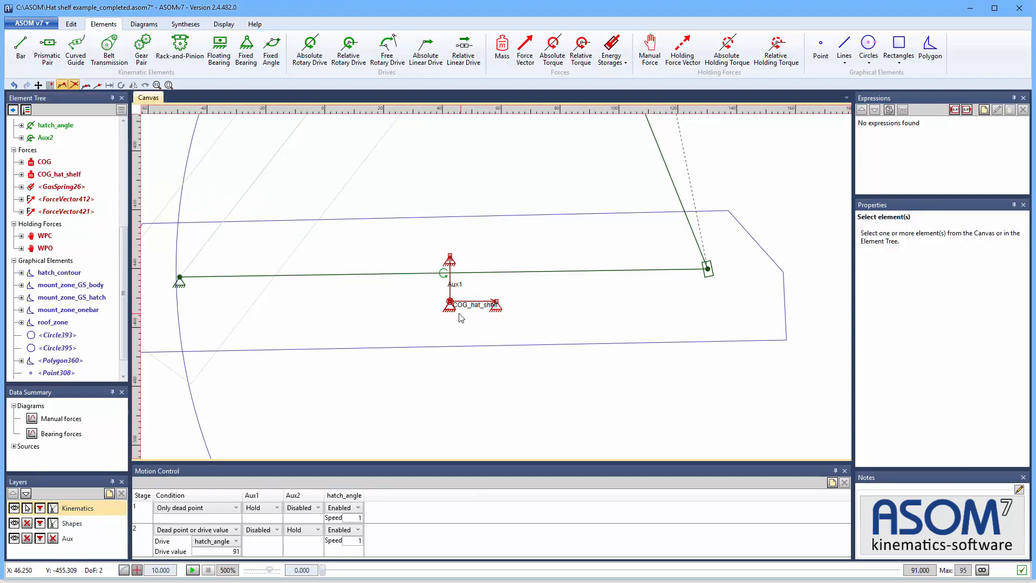
Step: Connect the start points of both force vectors at COG_hat_shelf to the hat shelf bar
click(450, 312)
right_click(451, 312)
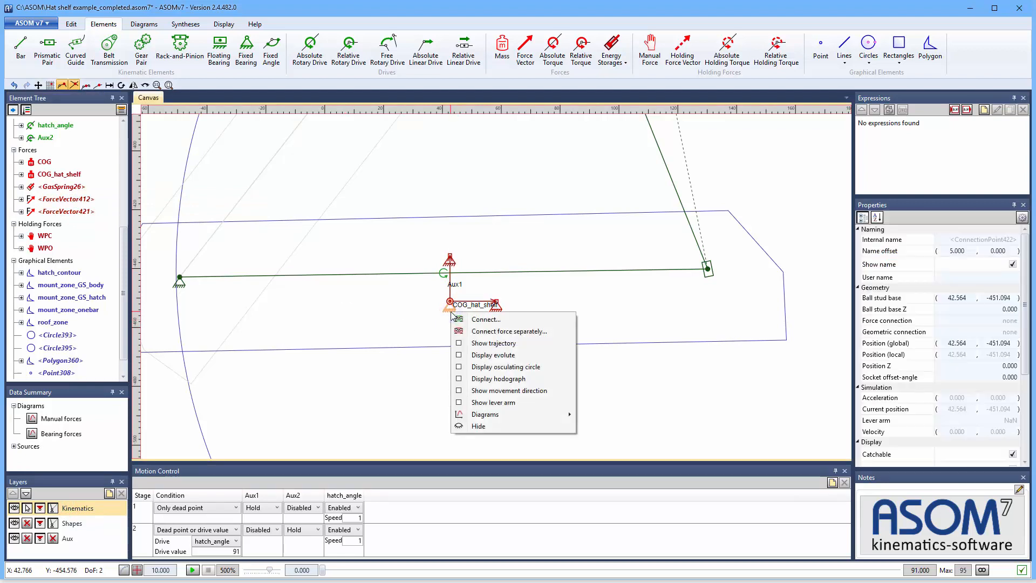
click(503, 319)
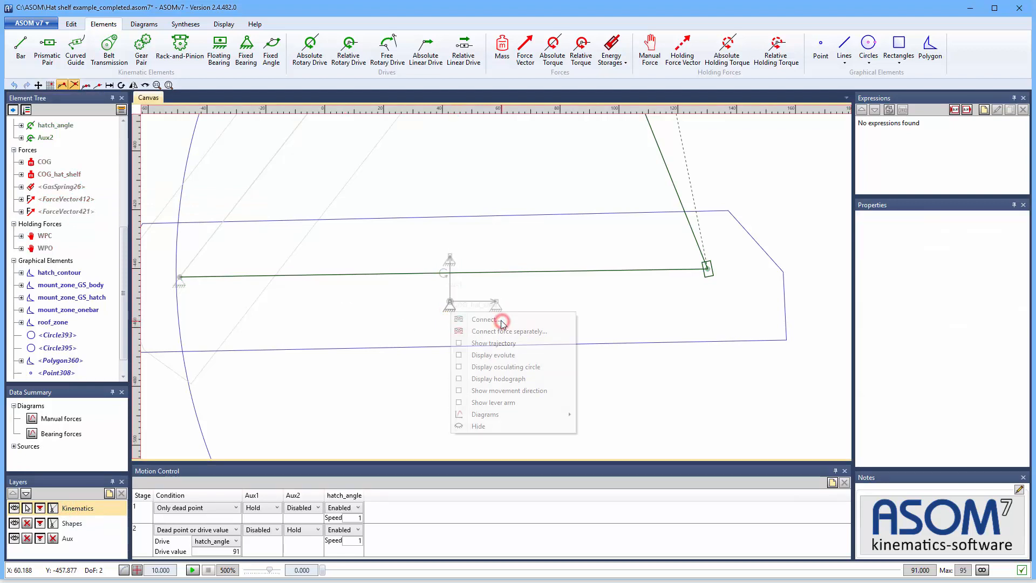
click(483, 273)
click(451, 309)
right_click(453, 311)
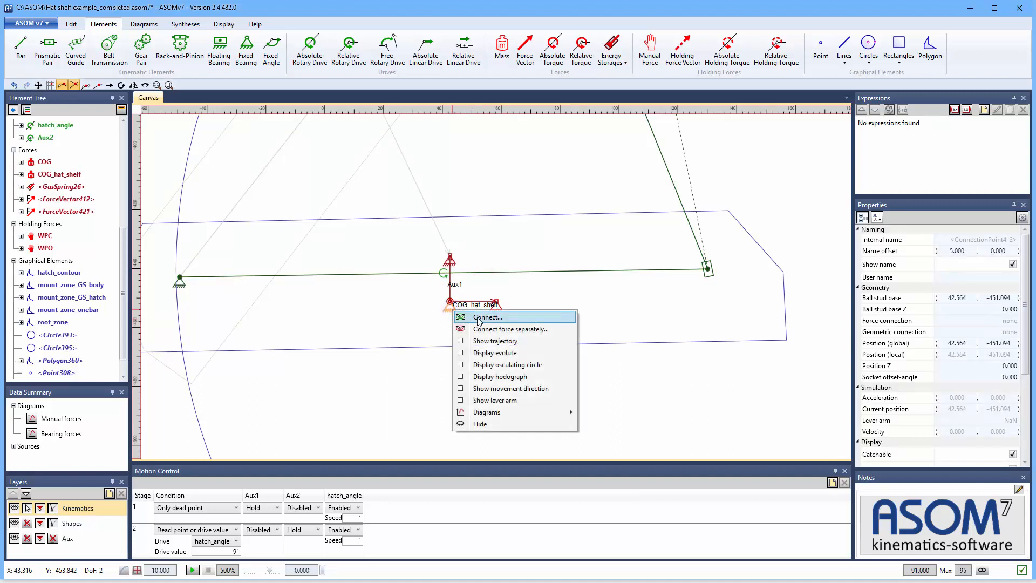
click(482, 319)
click(470, 274)
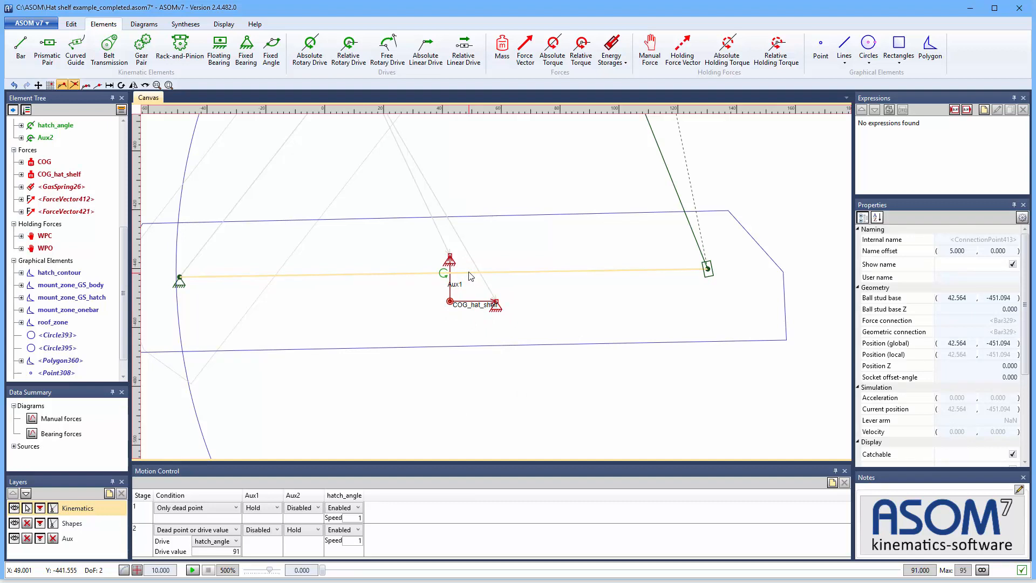
Step: Set the vector mode of the horizontal and vertical force vectors to Global and scrub the simulation to check them
right_click(473, 305)
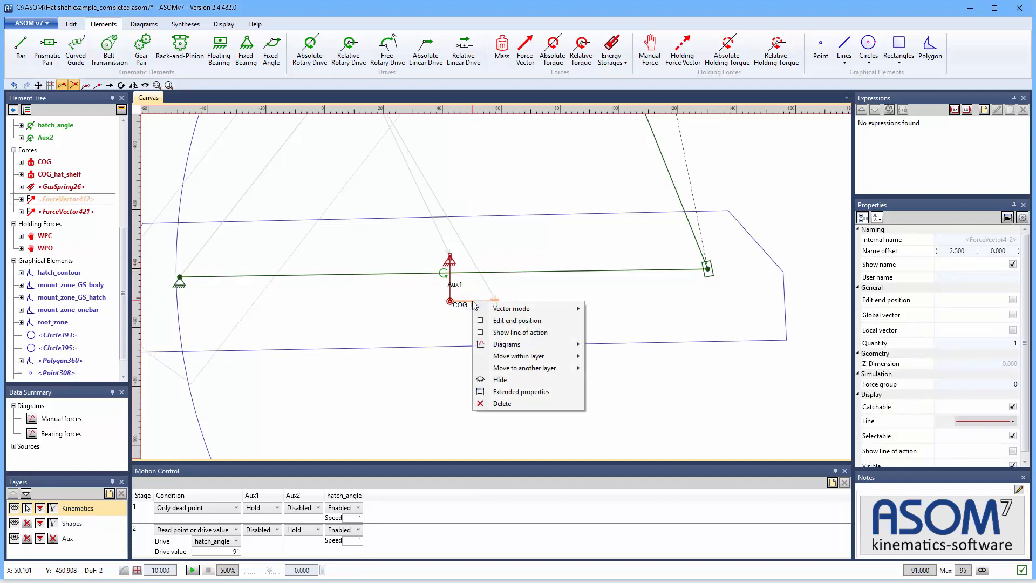
mouse_move(529, 313)
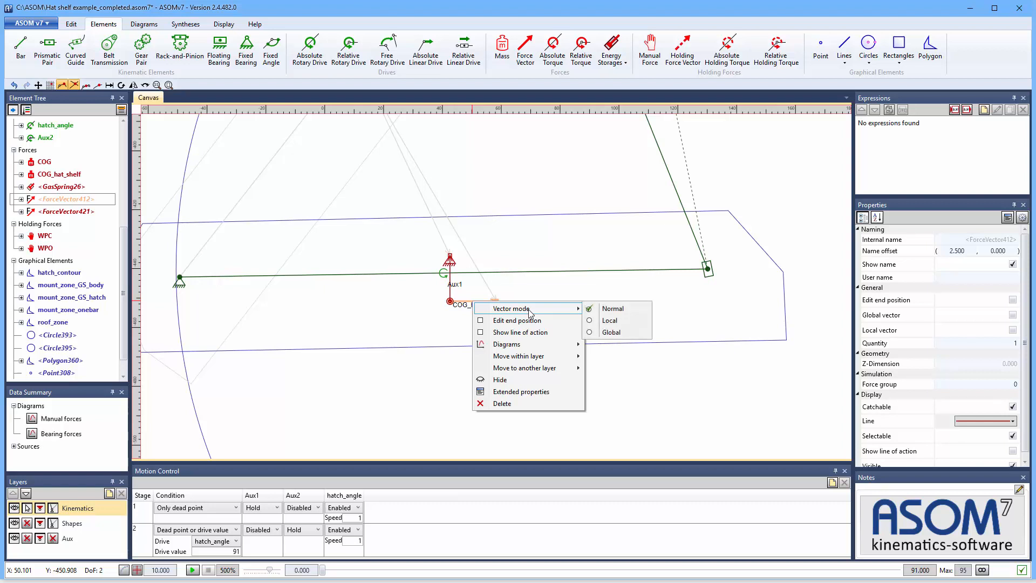
click(613, 333)
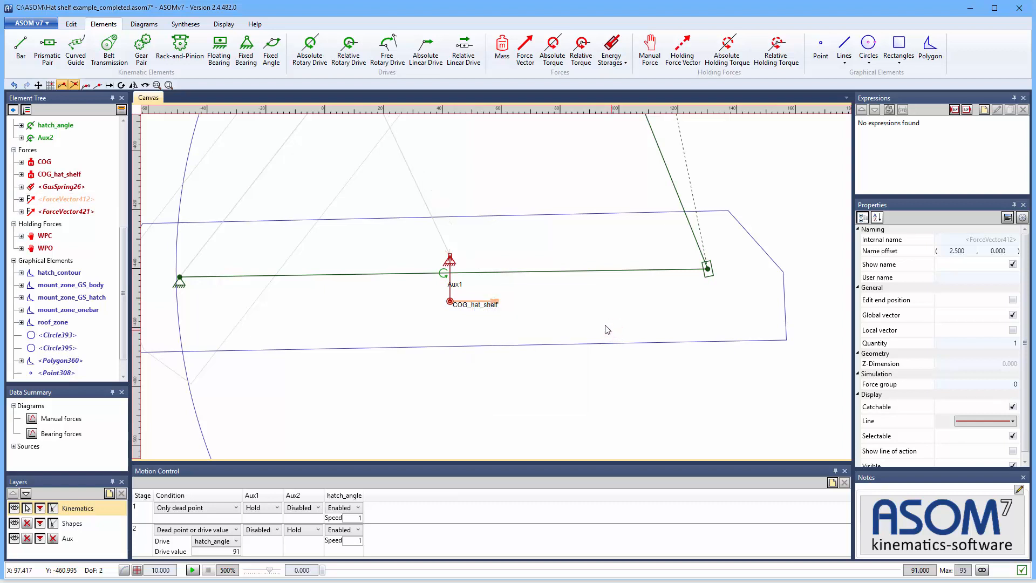
click(453, 281)
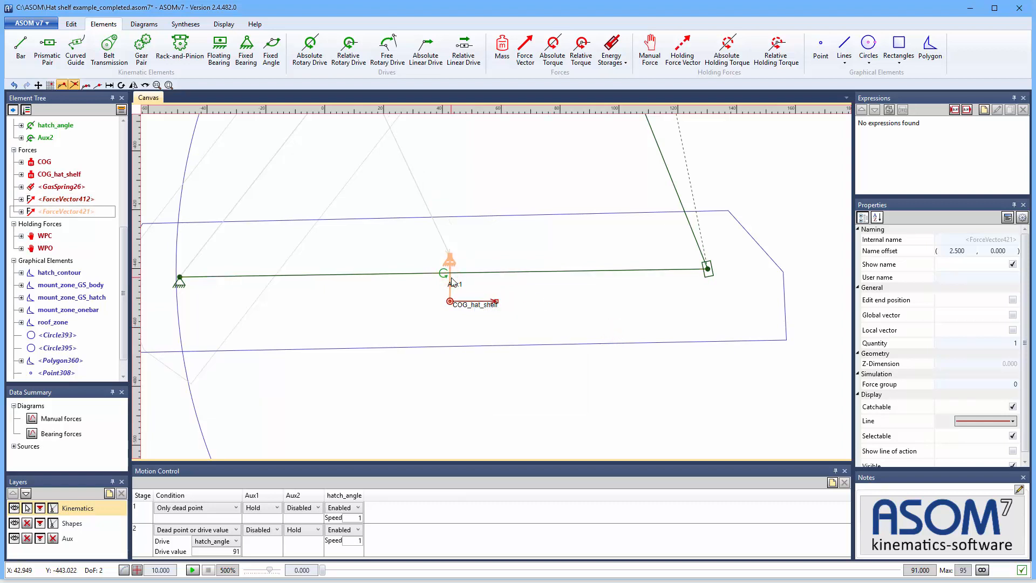
right_click(452, 281)
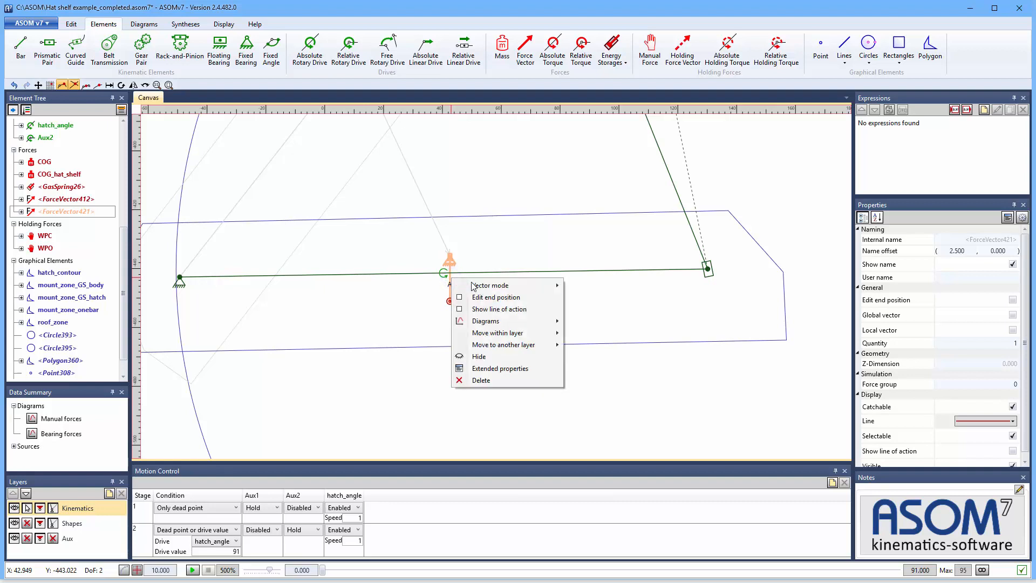
mouse_move(524, 289)
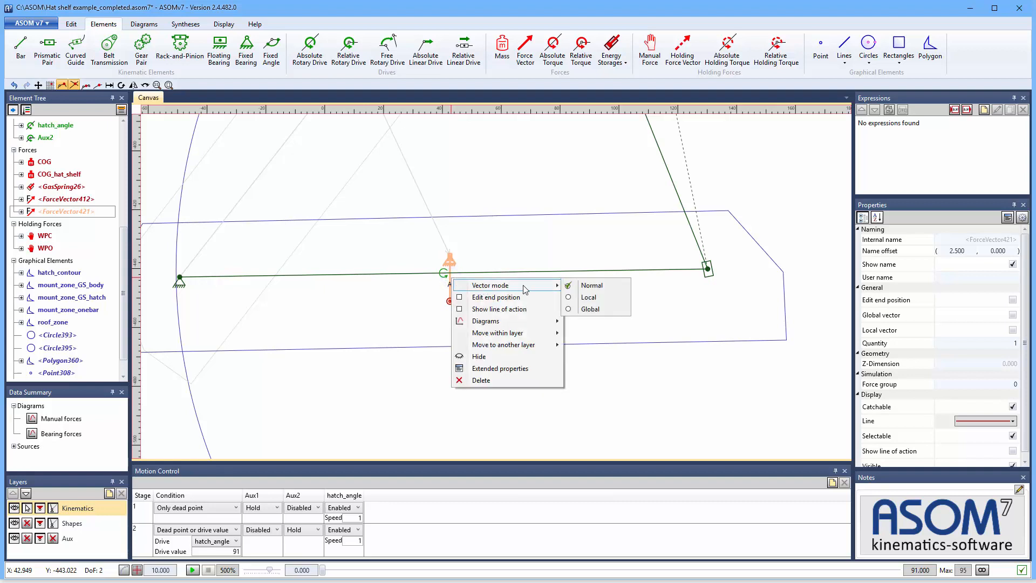
click(591, 310)
click(594, 315)
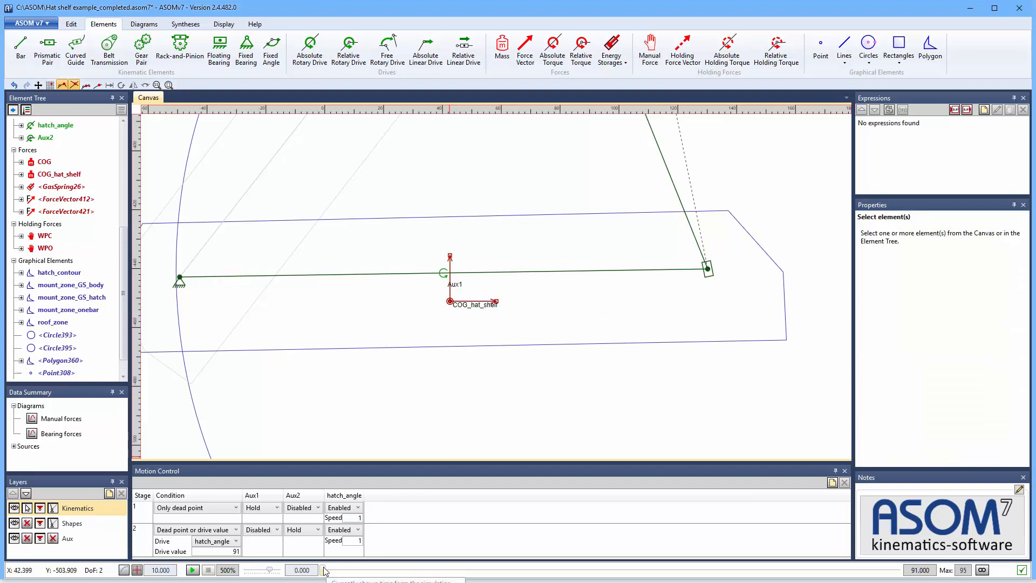
drag(324, 568, 224, 561)
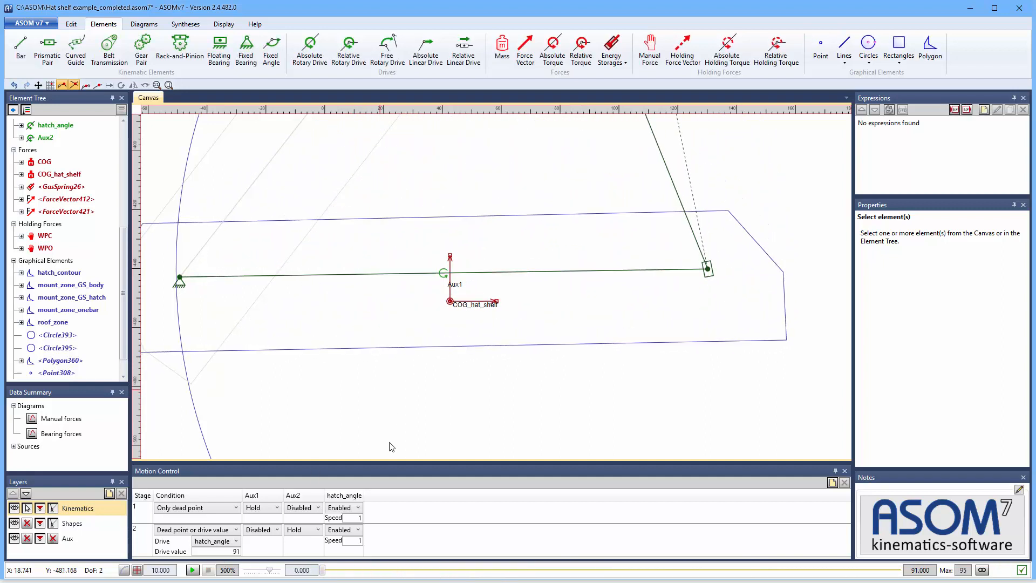
click(419, 400)
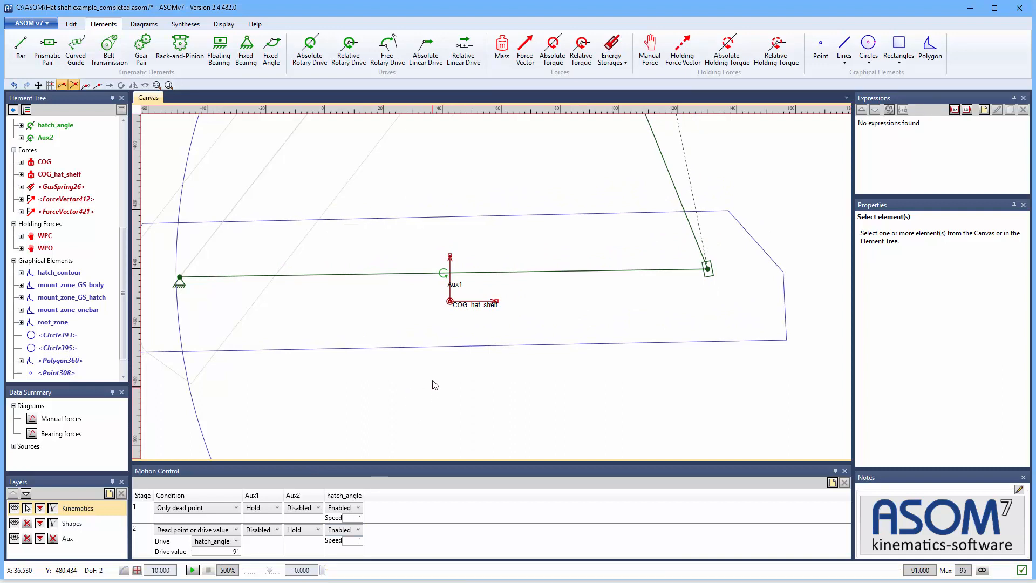
Step: Name the horizontal force vector at COG_hat_shelf NegX
click(475, 307)
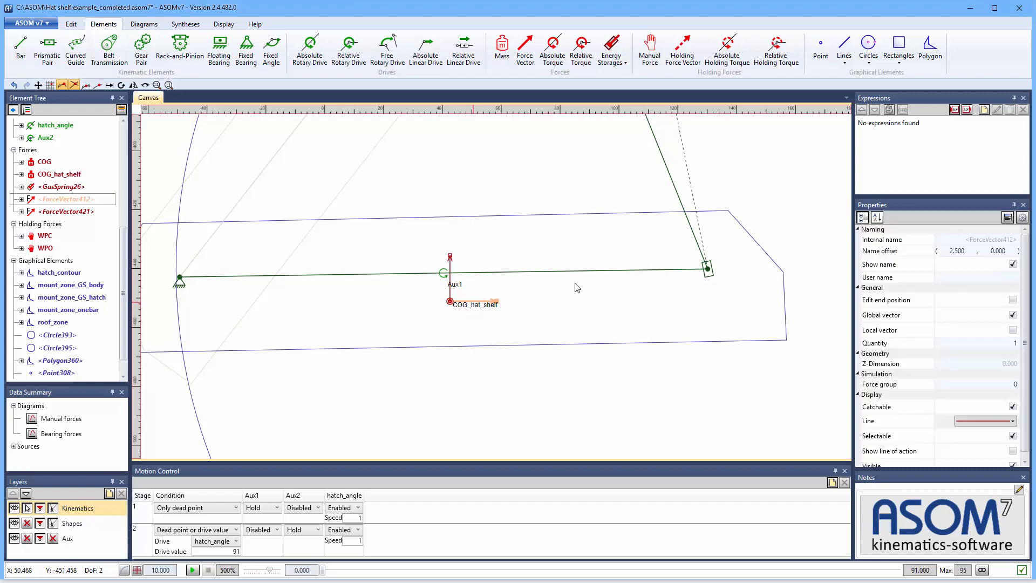
click(1004, 279)
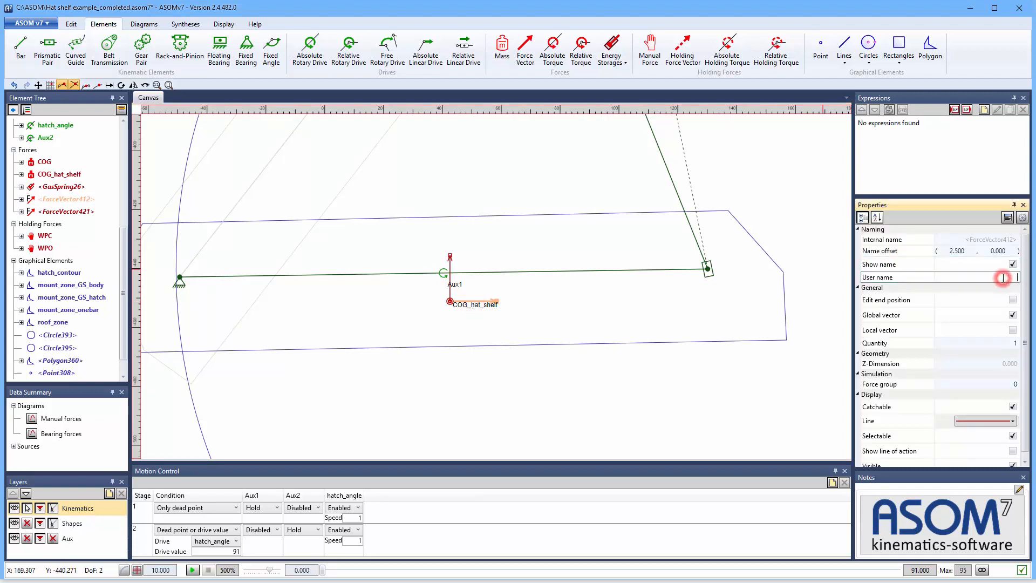
text(NegX)
key(Return)
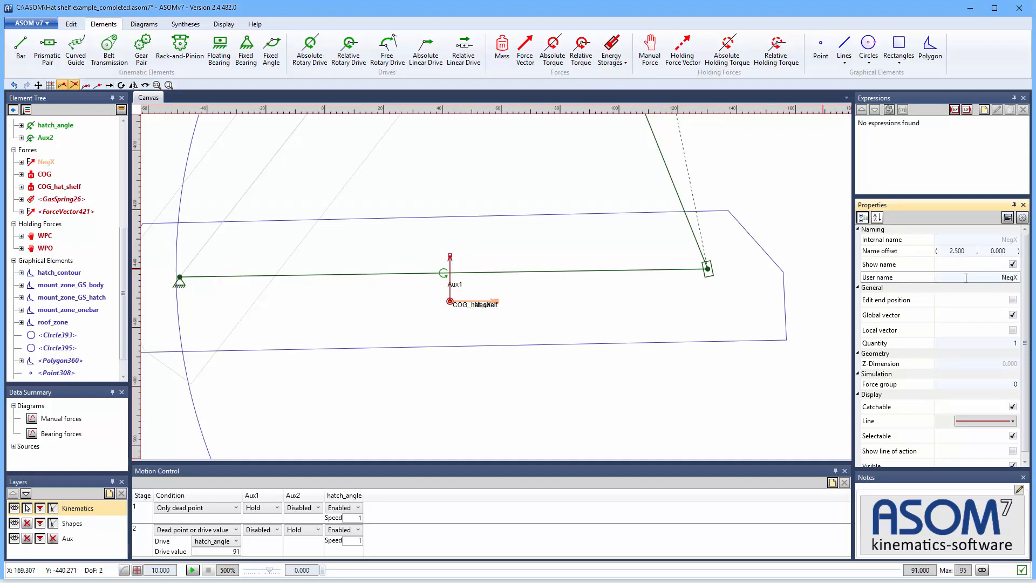
Step: Name the vertical force vector at COG_hat_shelf NegY
click(451, 273)
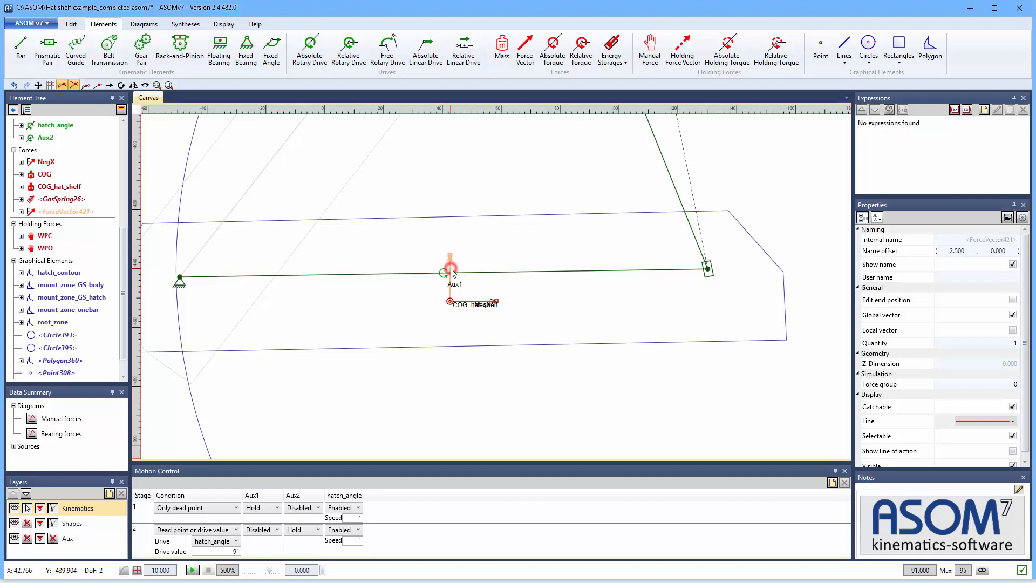
click(1004, 276)
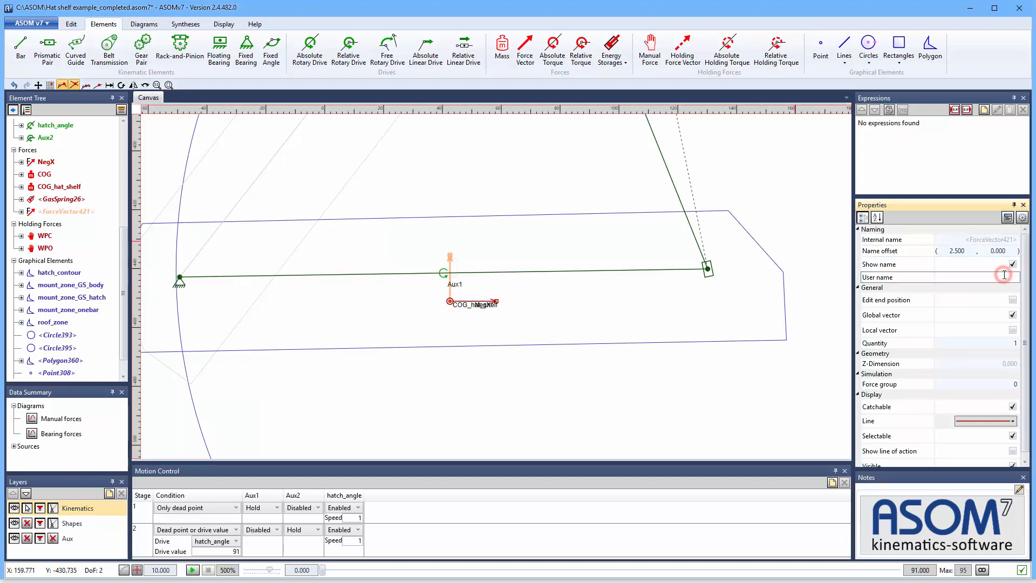
text(NegY)
key(Return)
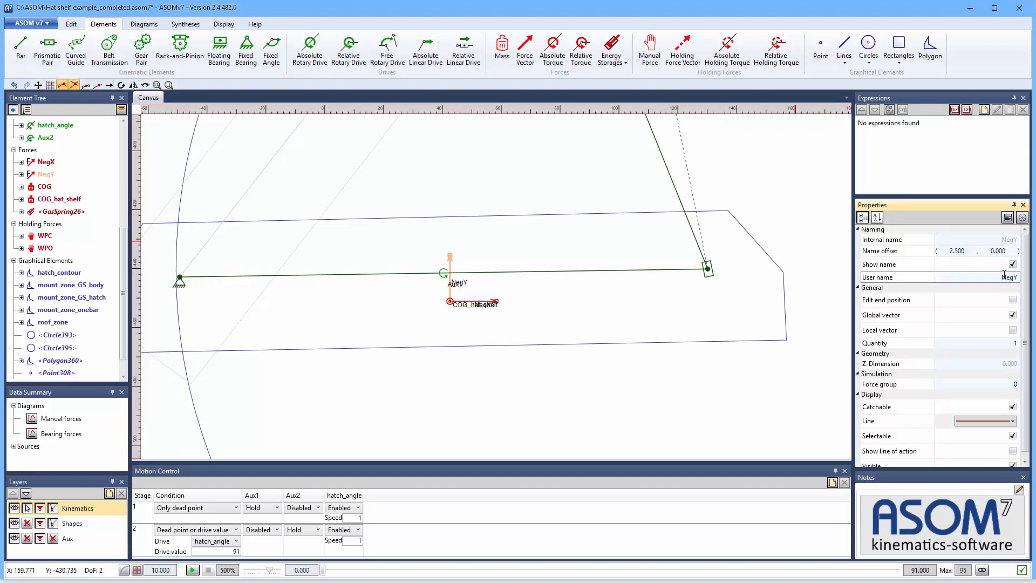
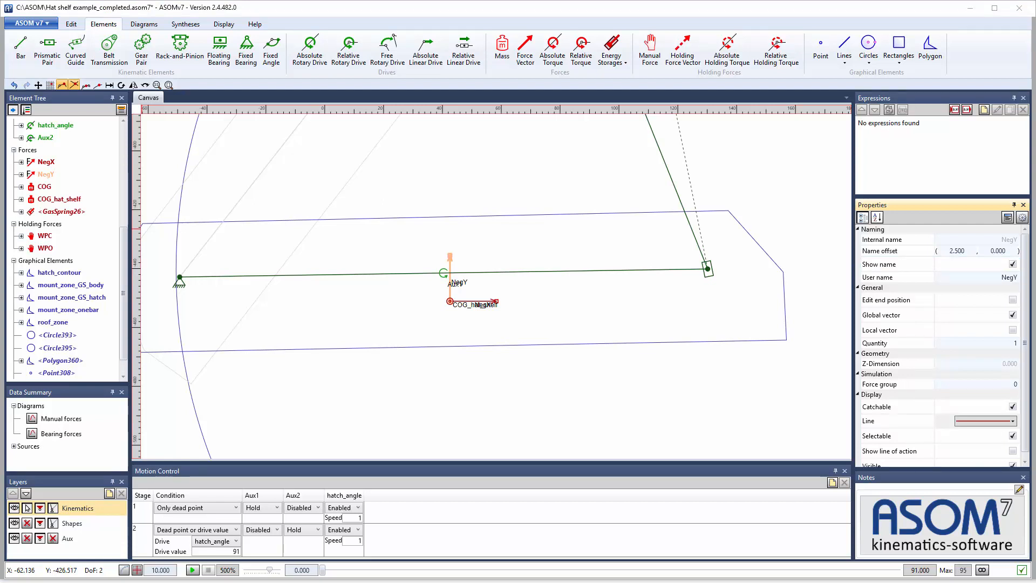
Step: Change NegX's force function to a script-defined function and replace the default script with the copied NegatorX script
click(484, 301)
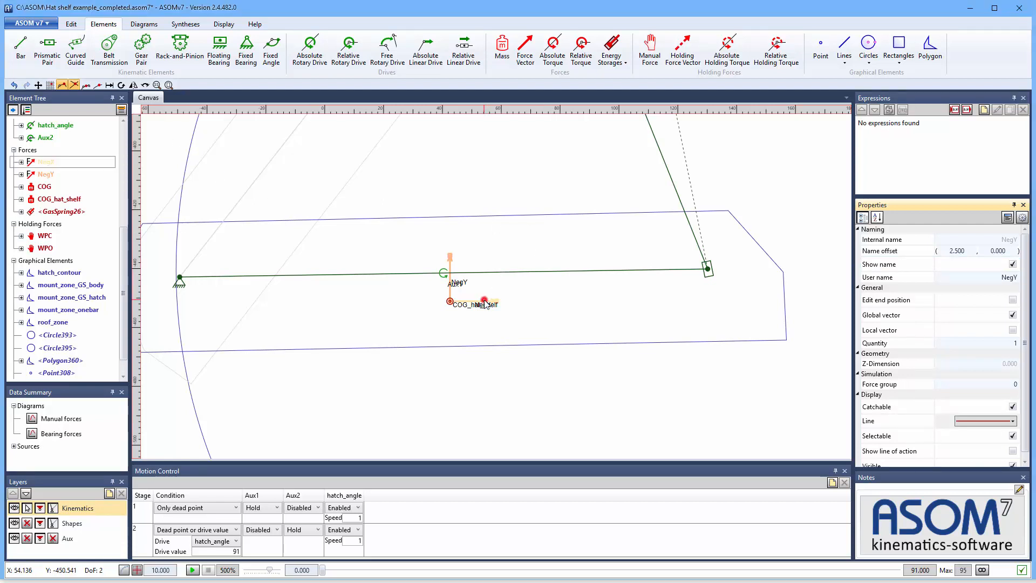
right_click(486, 303)
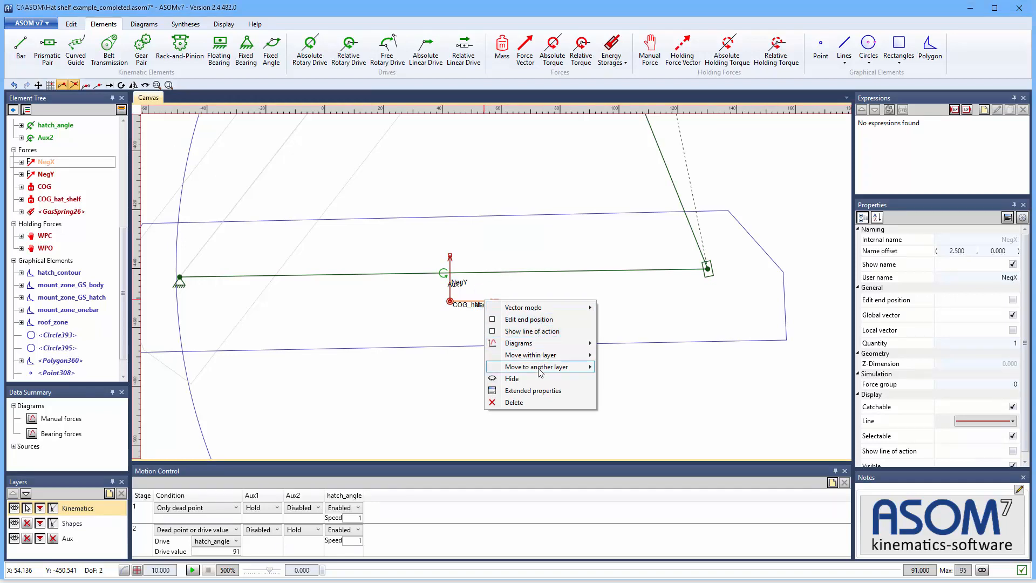
click(540, 391)
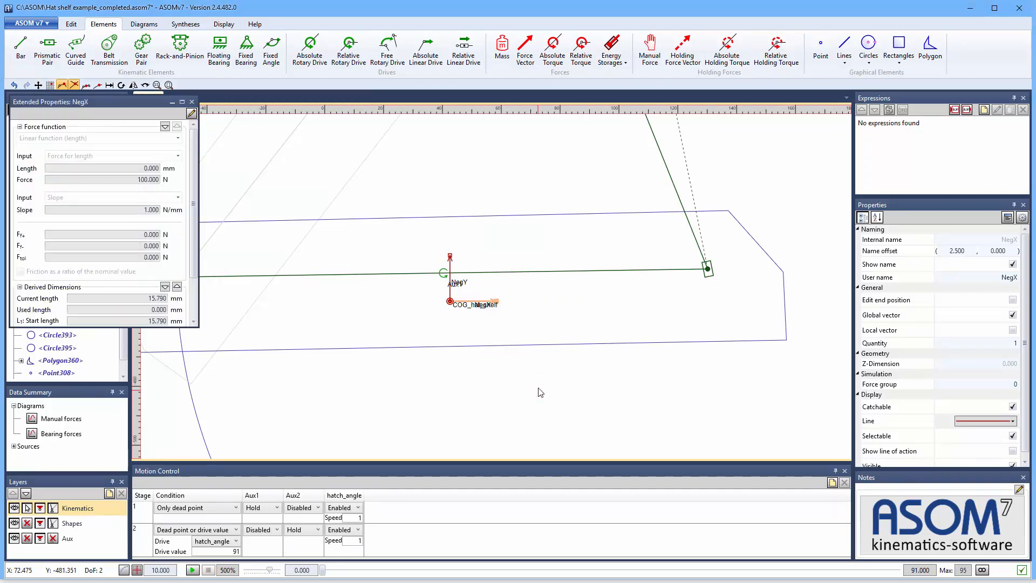
click(191, 113)
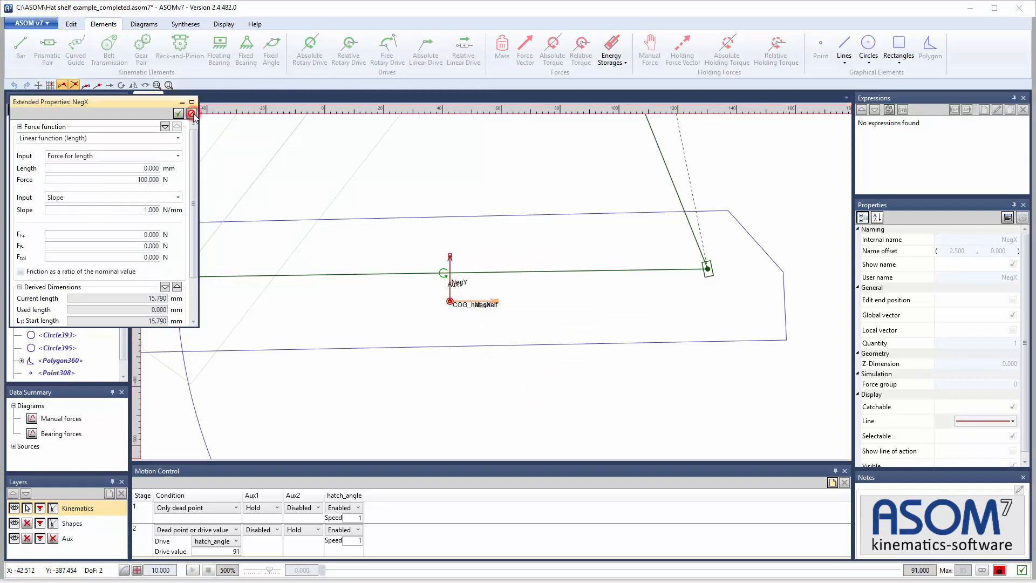
click(179, 138)
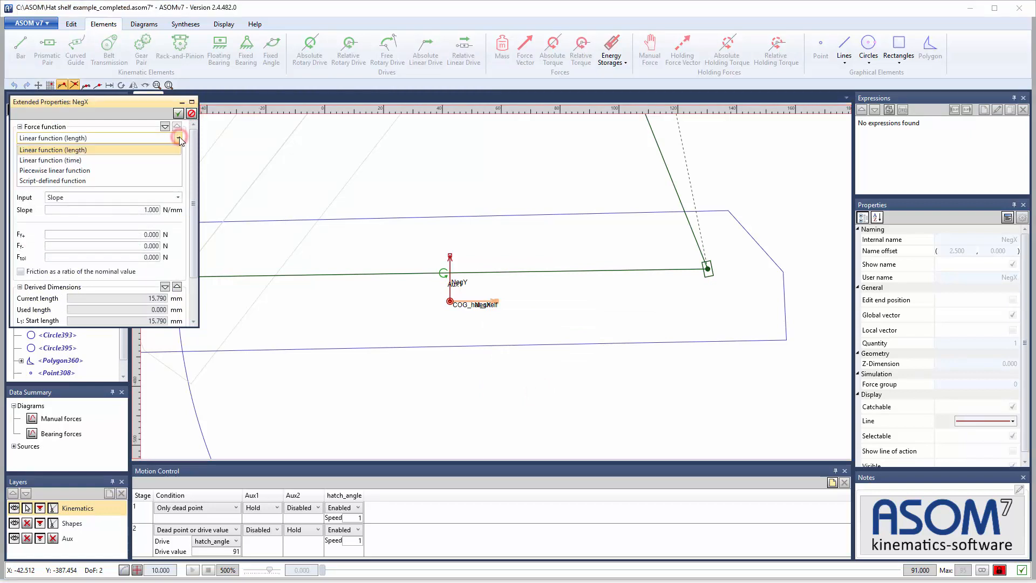
click(73, 182)
drag(154, 157, 38, 146)
key(ctrl+v)
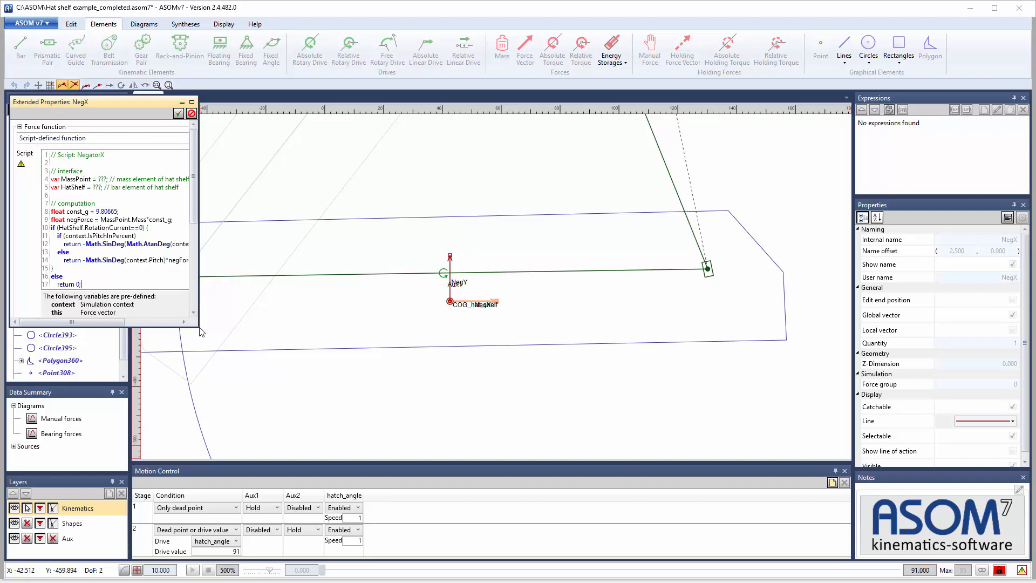
drag(198, 327, 329, 349)
Step: Assign ASOM.COG_hat_shelf to the MassPoint variable in the NegatorX script
double_click(74, 179)
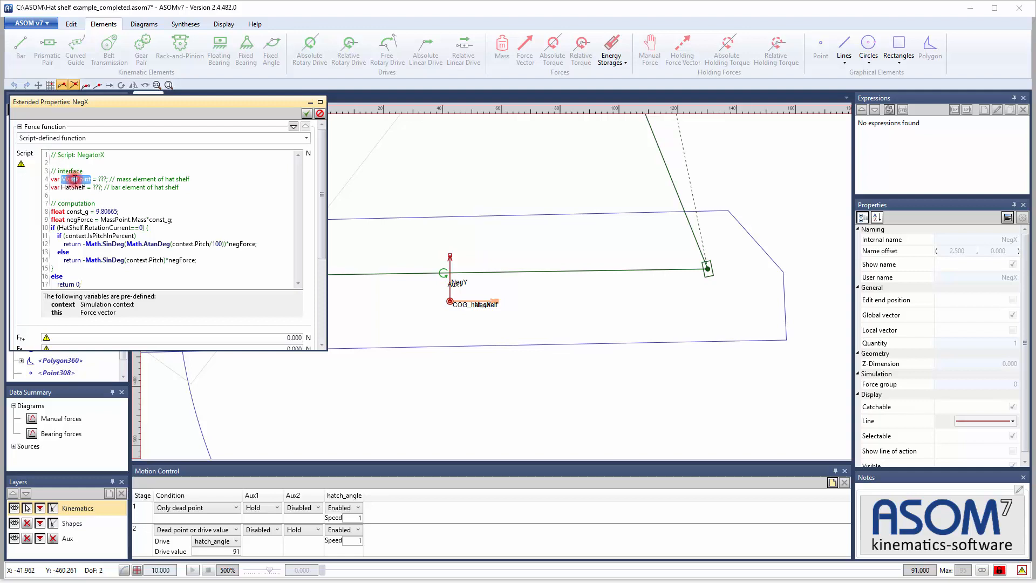
click(100, 179)
text(ASOM)
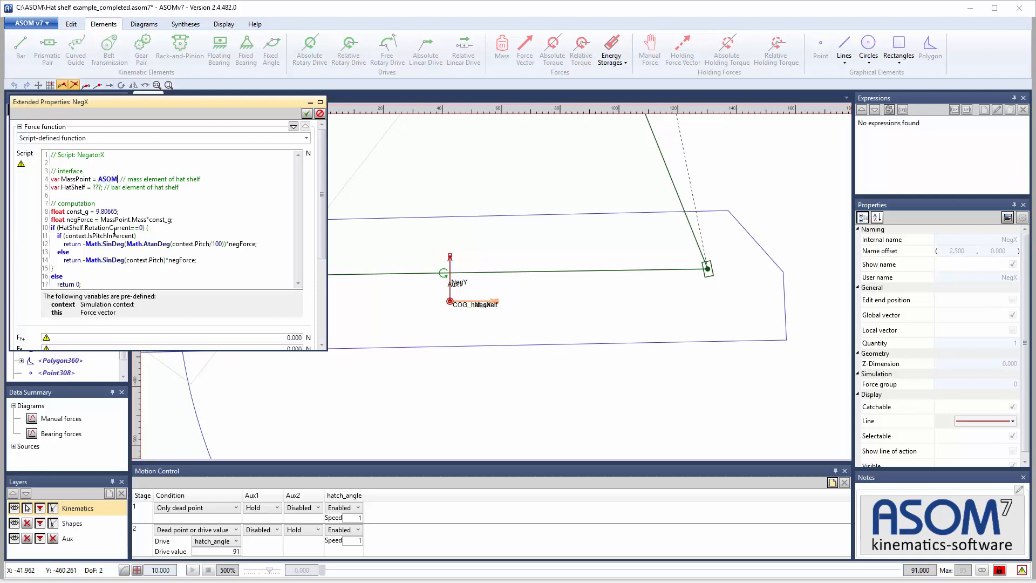
text(.)
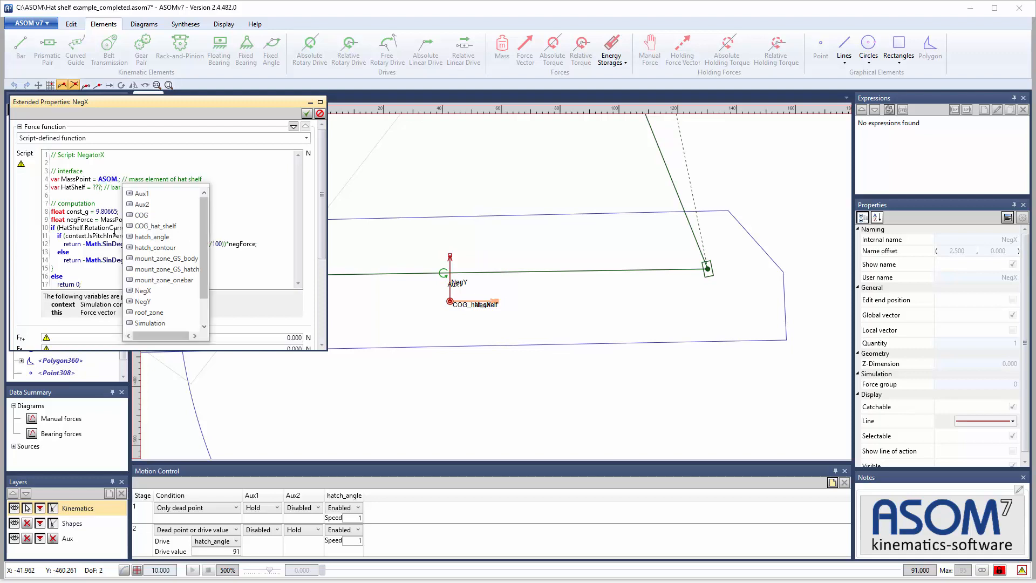
key(Down)
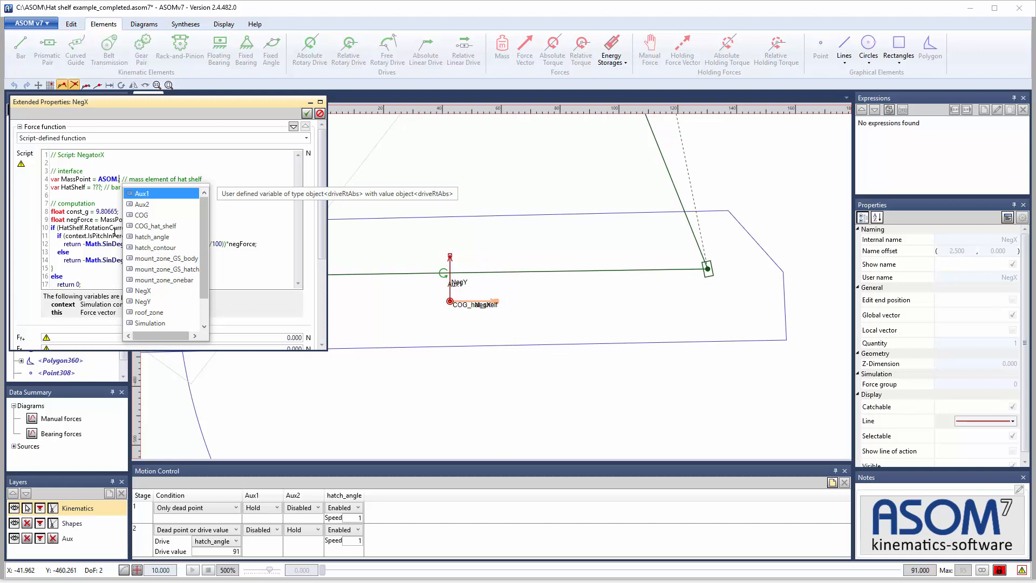
key(Down)
key(Down)
key(Down)
key(Return)
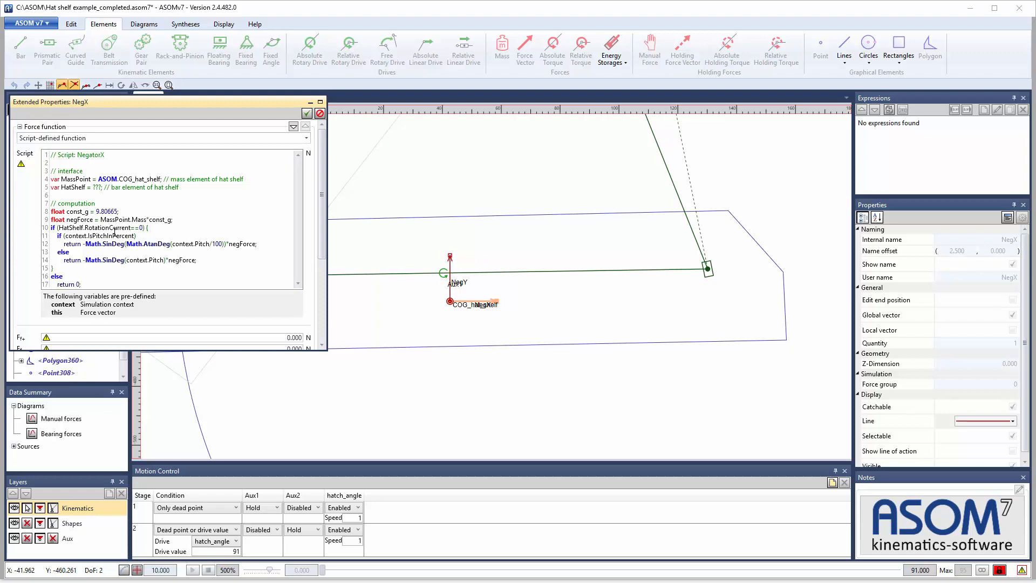
Step: Apply the NegX script edits and name the hat shelf bar hat_shelf
scroll(644, 293, down, 3)
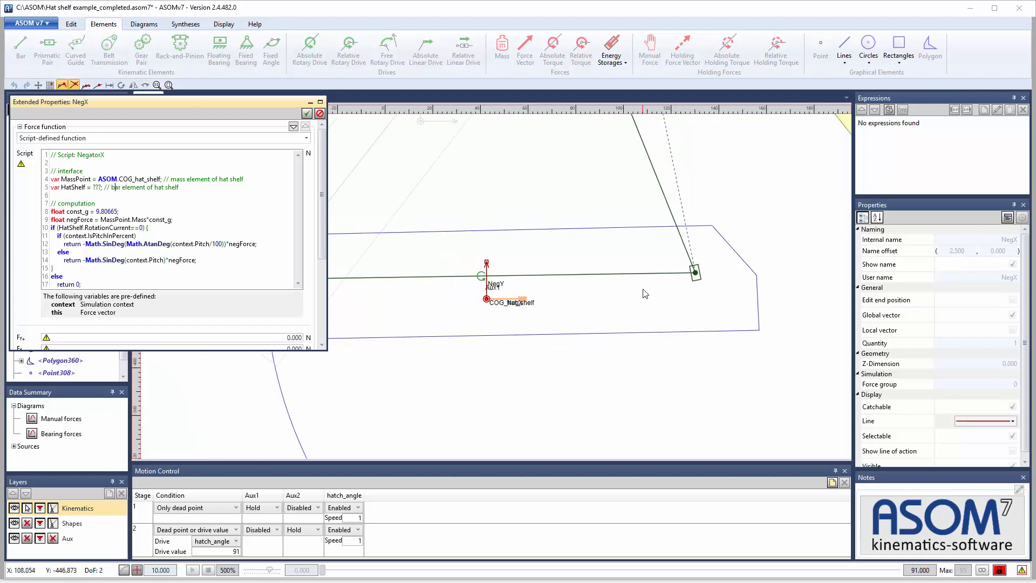
click(306, 114)
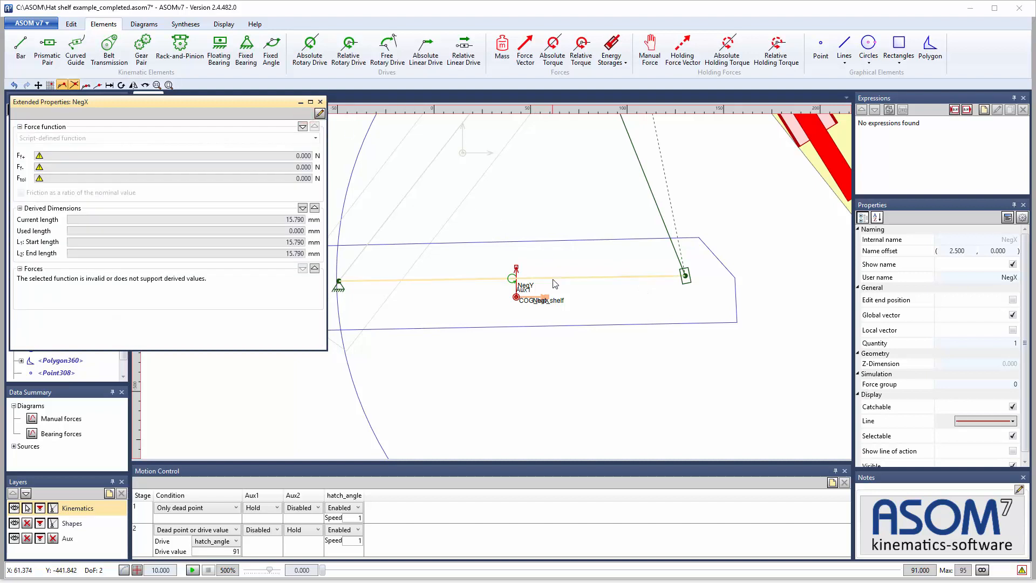
click(555, 284)
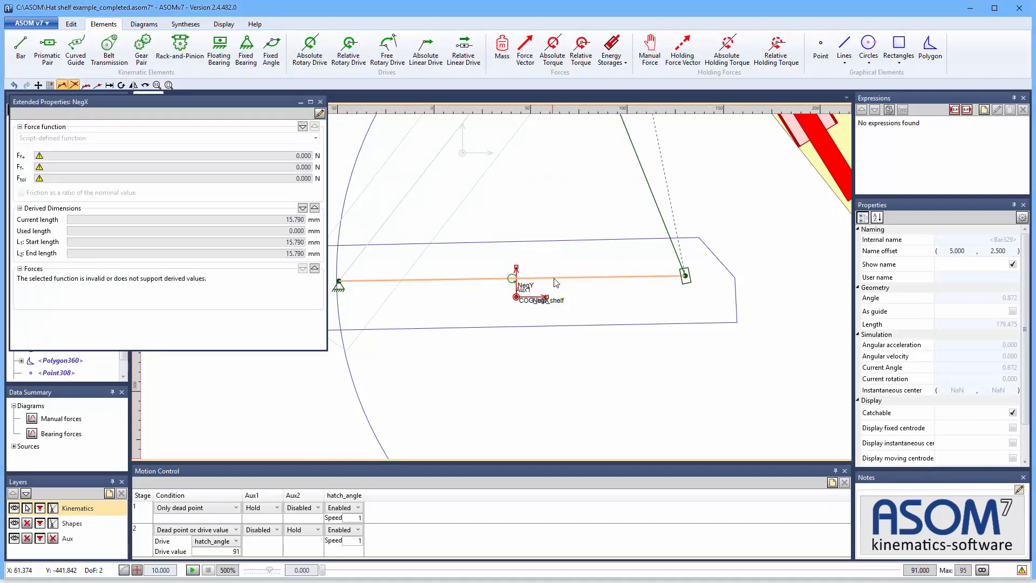
click(1009, 279)
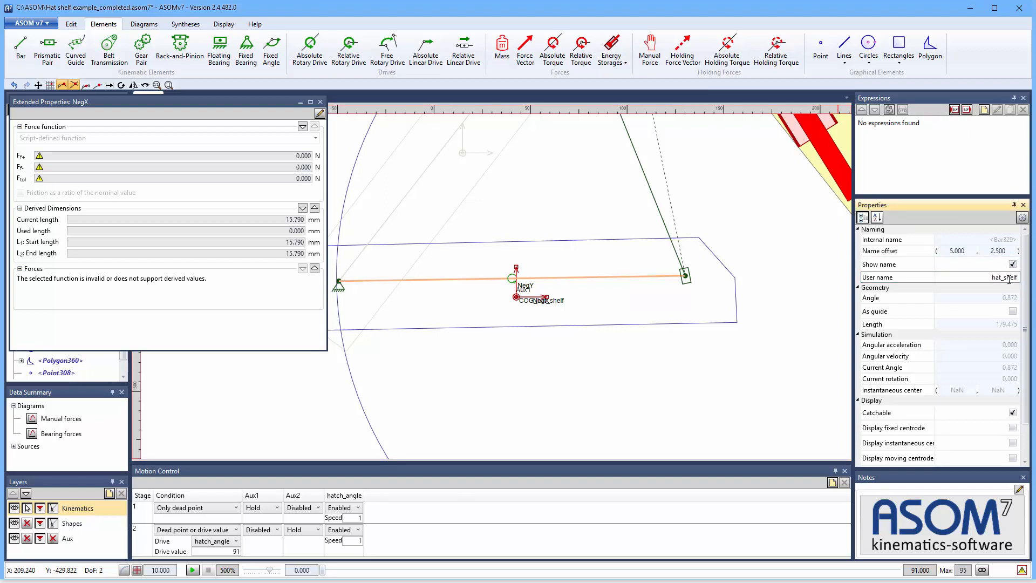
key(Return)
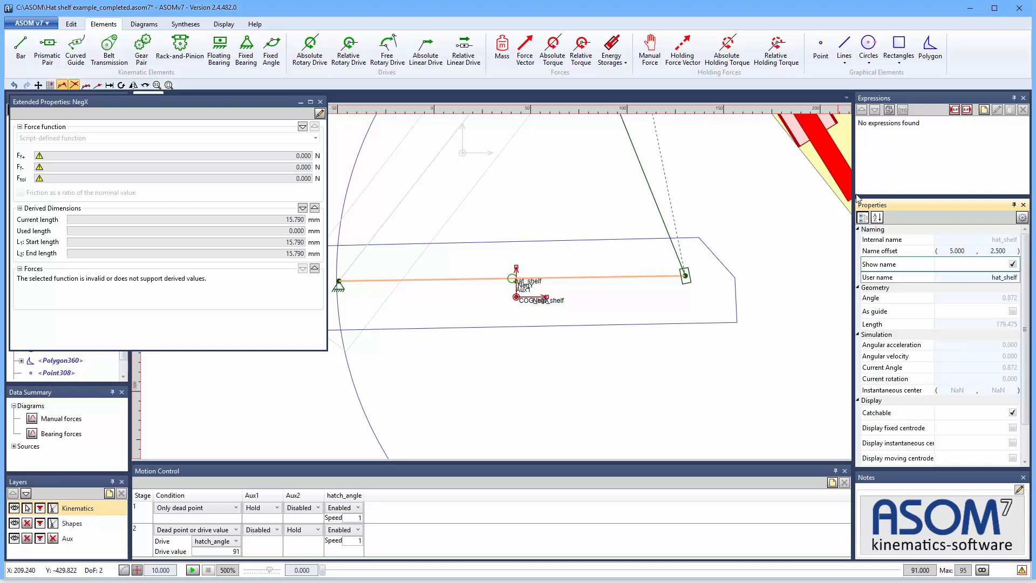
Step: Assign ASOM.hat_shelf to the HatShelf variable in the NegatorX script, apply it and close NegX's extended properties
click(319, 113)
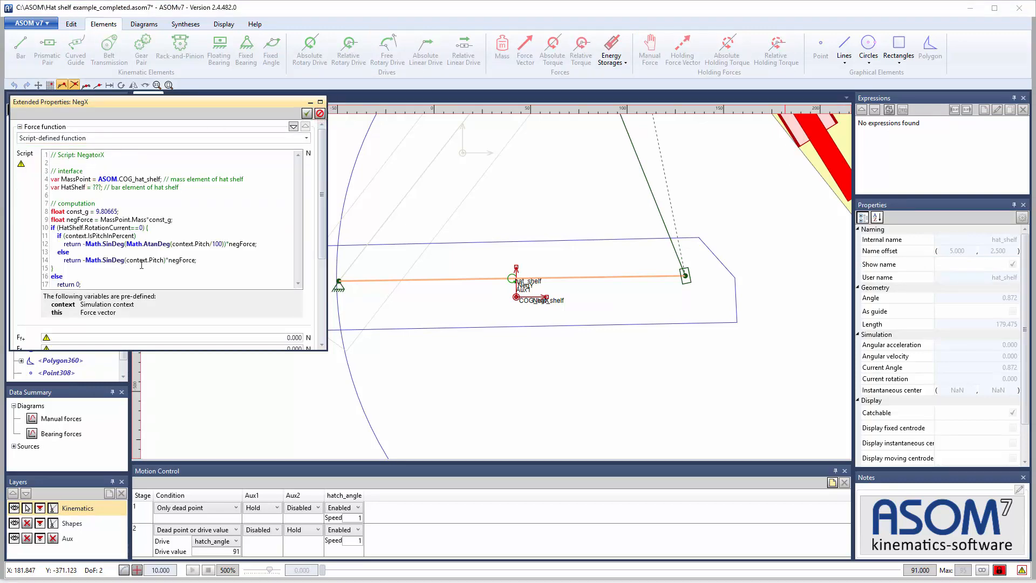
text(ASOM.)
key(Down)
key(Down)
key(Down)
key(Down)
key(Down)
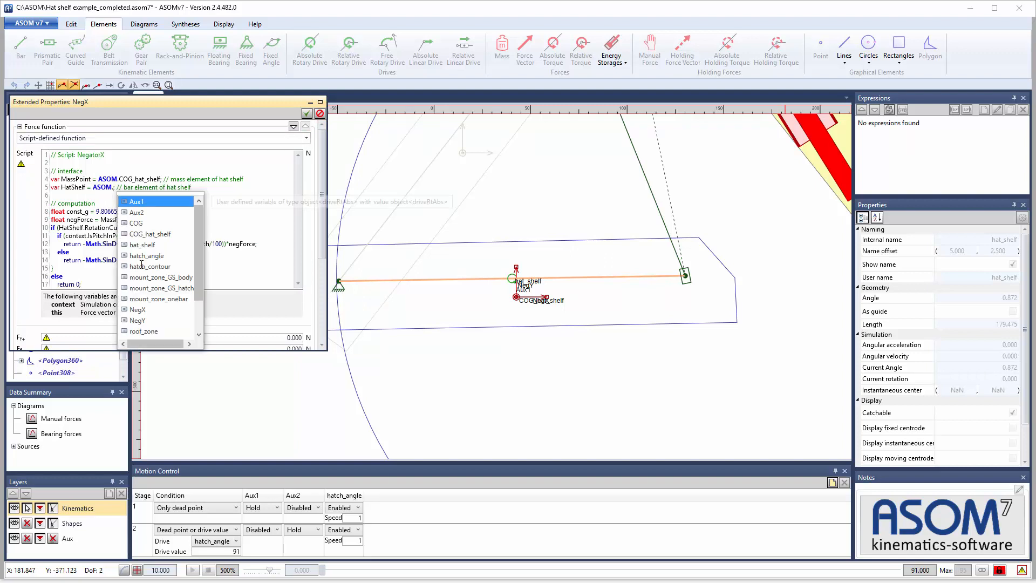
key(Return)
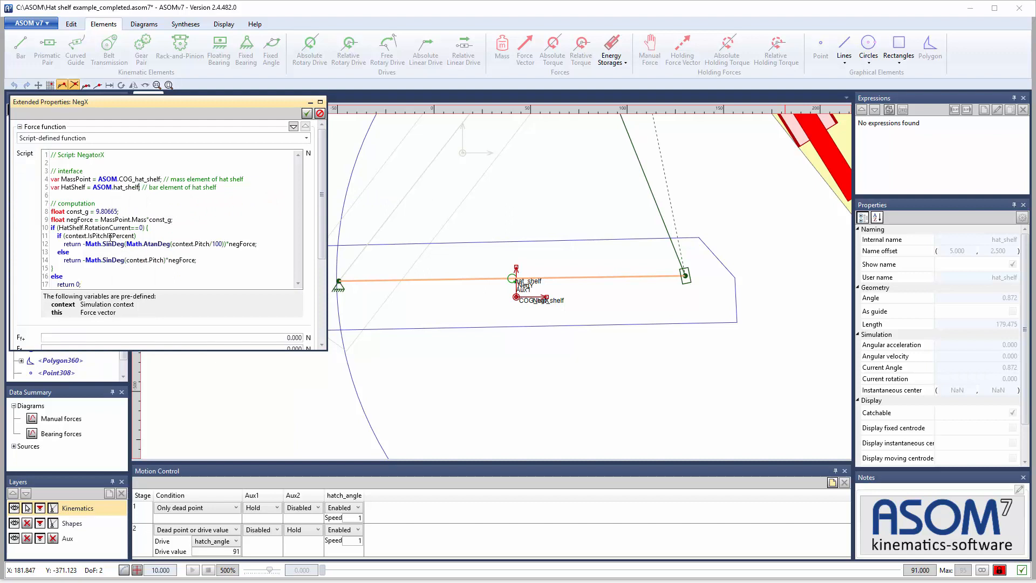
click(308, 113)
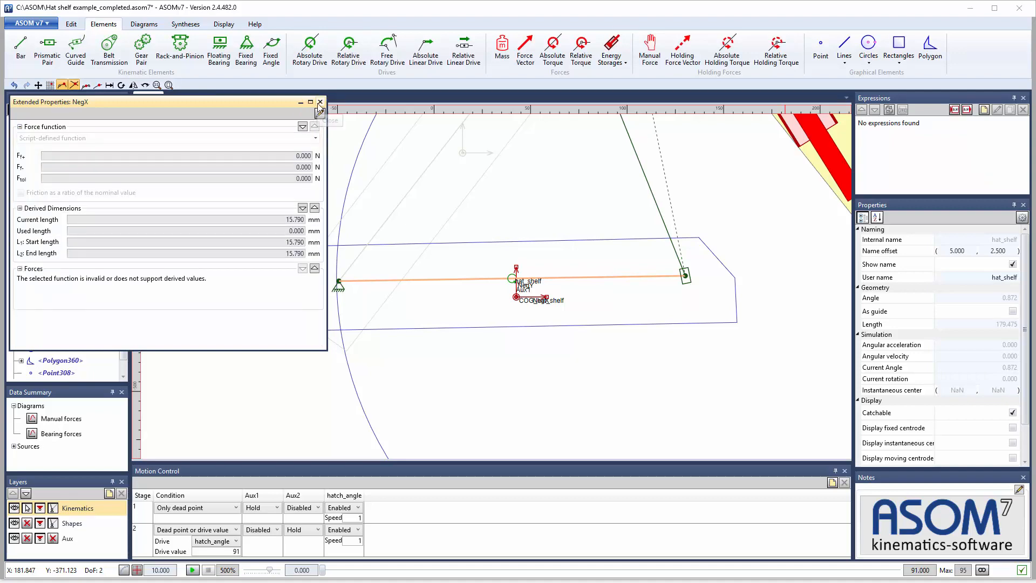
click(320, 102)
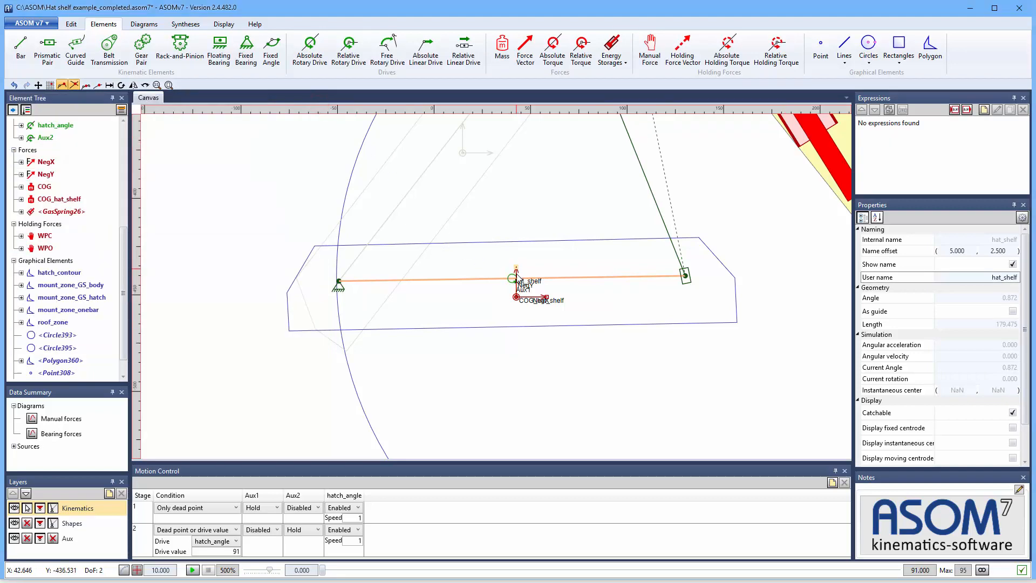
Step: Change NegY's force function to a script-defined function and replace the default script with the copied NegatorY script
right_click(520, 278)
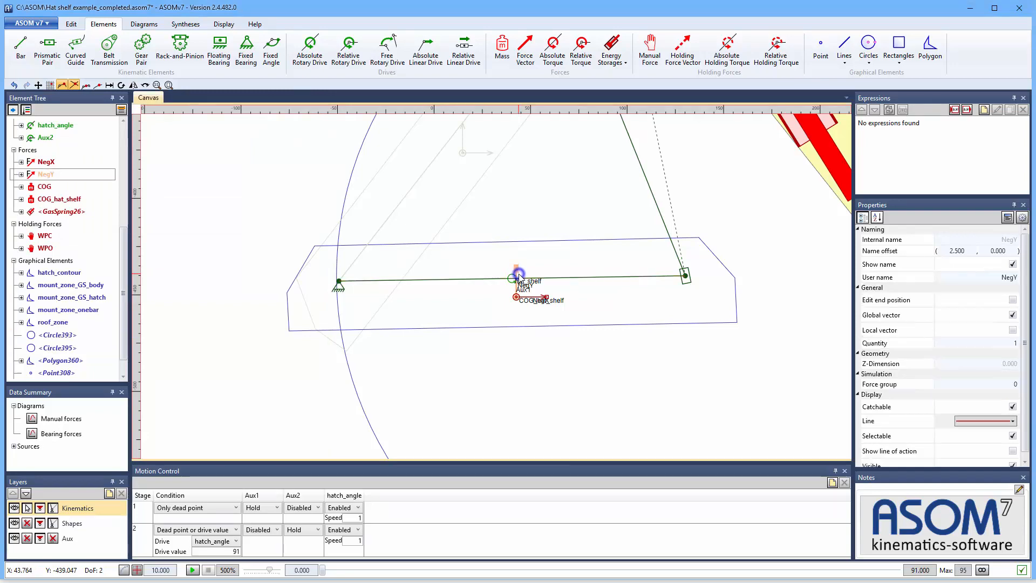
click(556, 365)
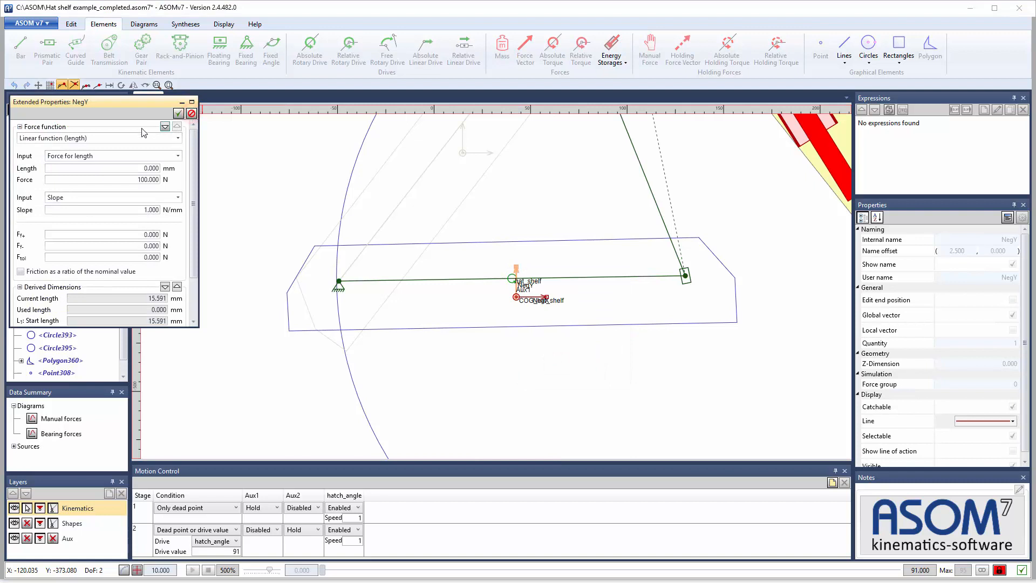
click(124, 139)
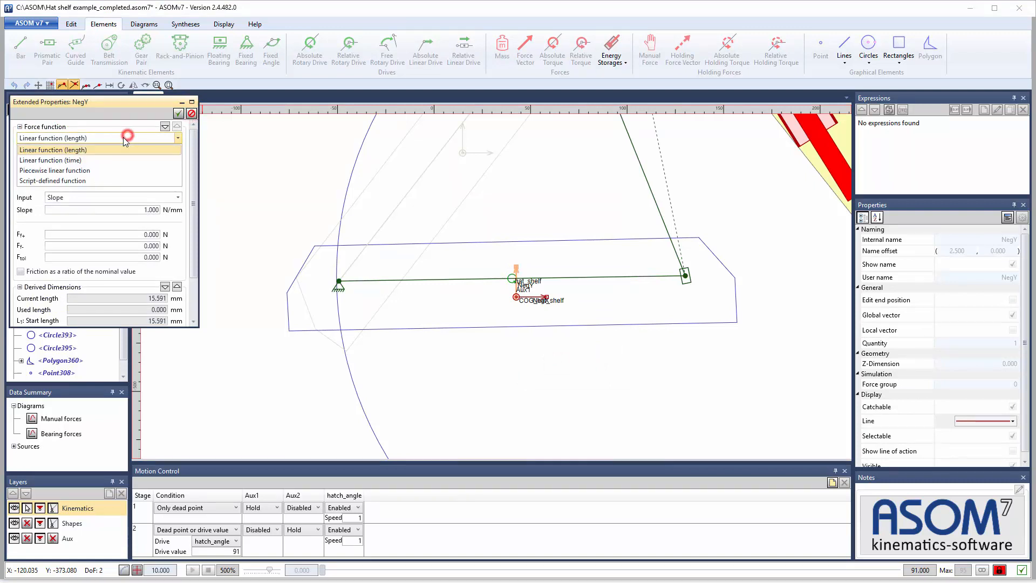
click(65, 180)
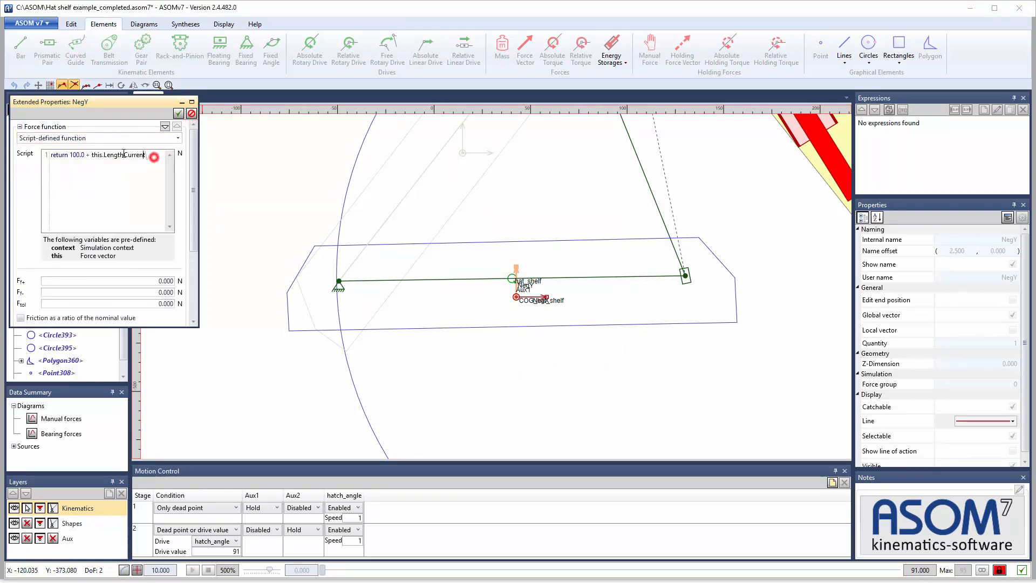
drag(150, 155, 22, 152)
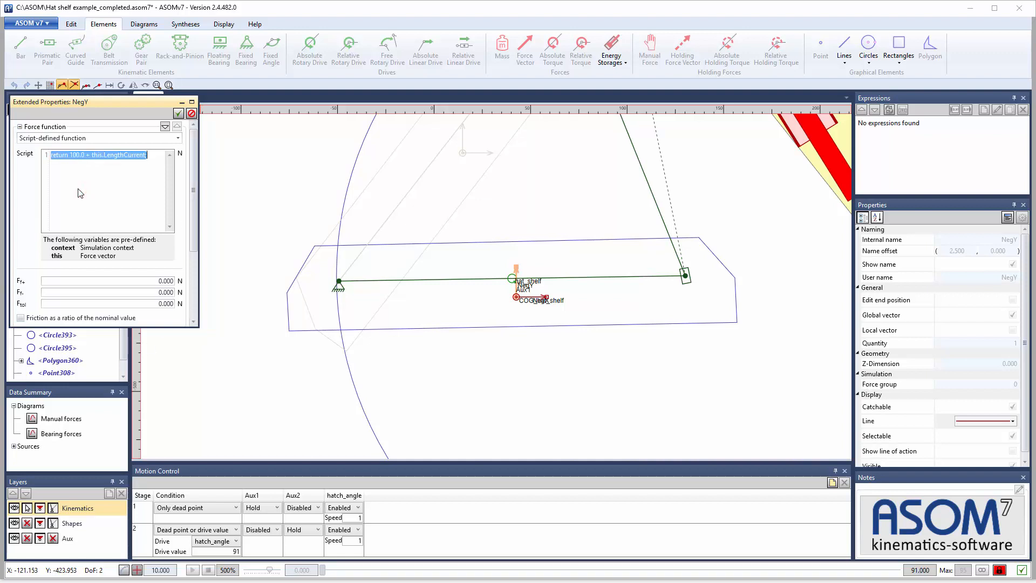
key(ctrl+v)
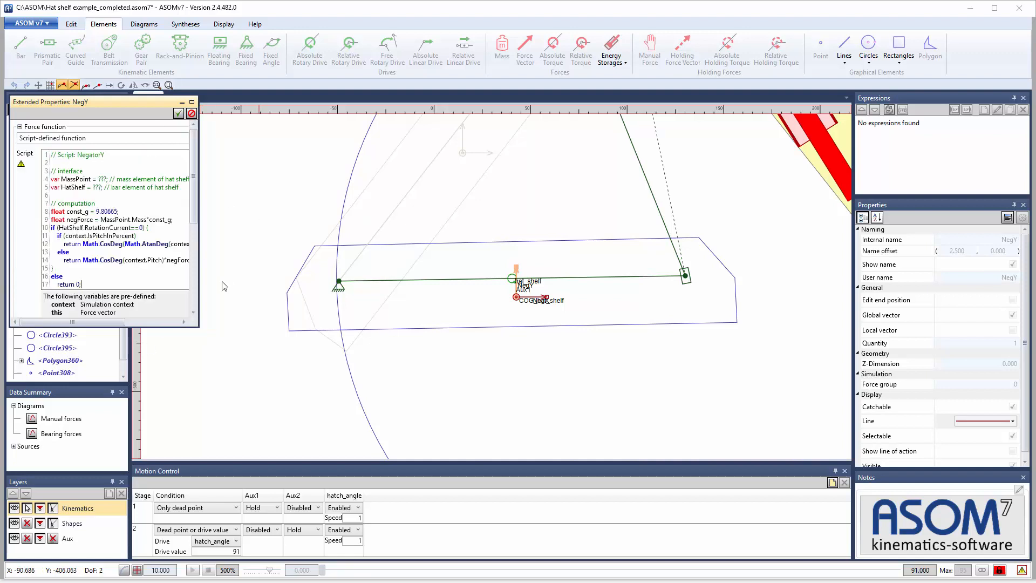
drag(199, 327, 297, 330)
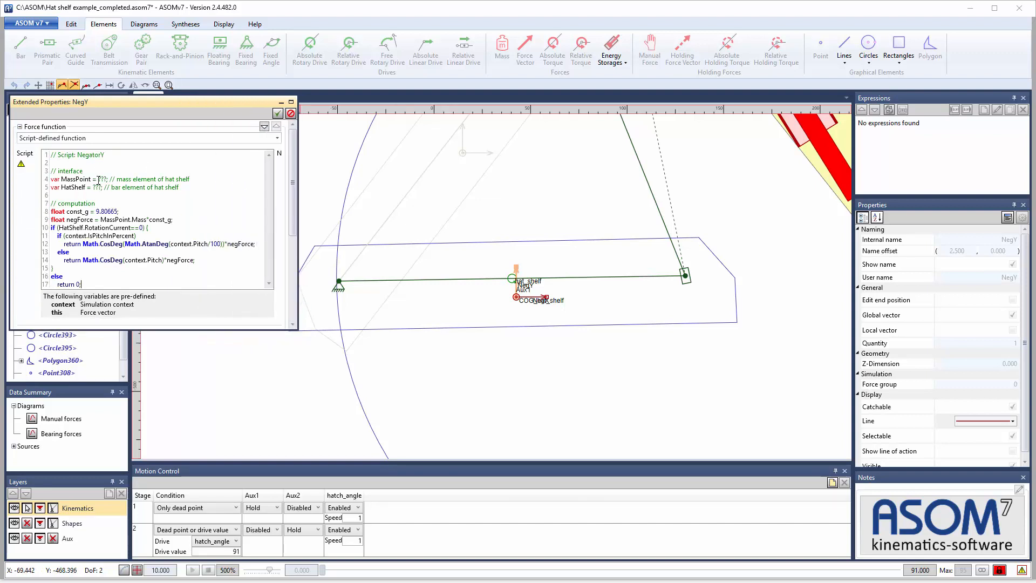
Step: Assign ASOM.COG_hat_shelf to the MassPoint variable in the NegatorY script
click(99, 180)
text(ASOM.)
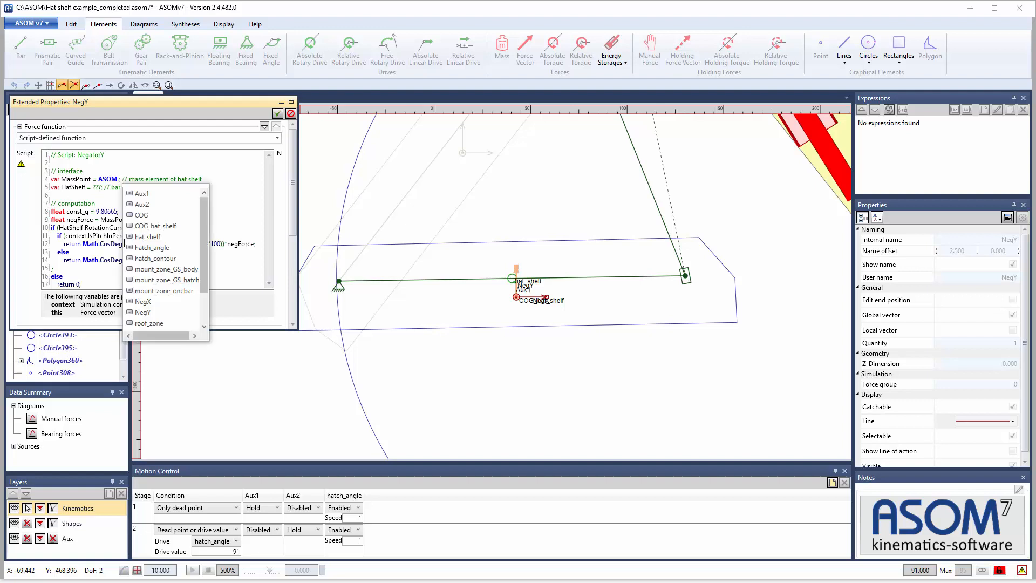
double_click(147, 224)
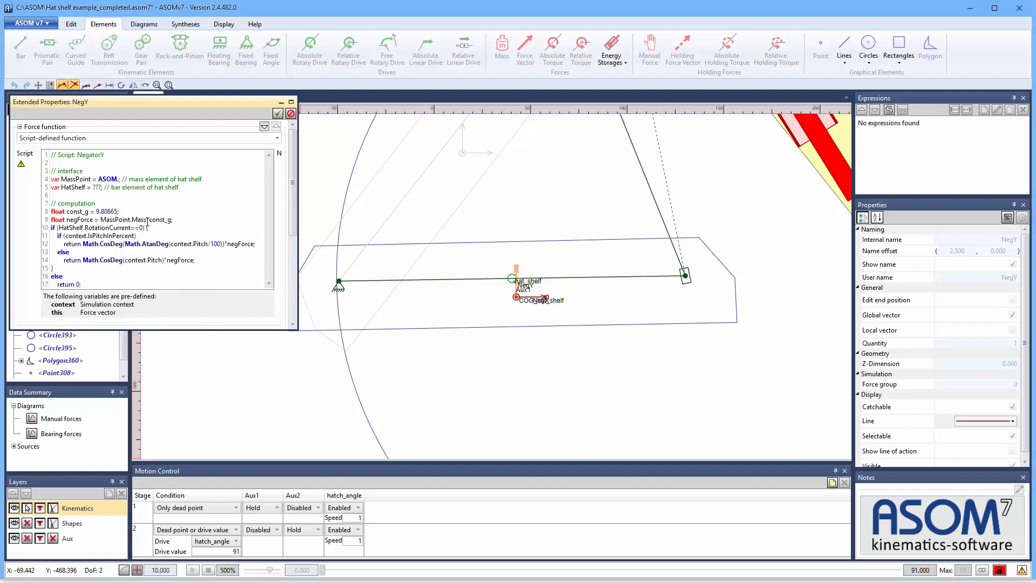
click(118, 178)
key(BackSpace)
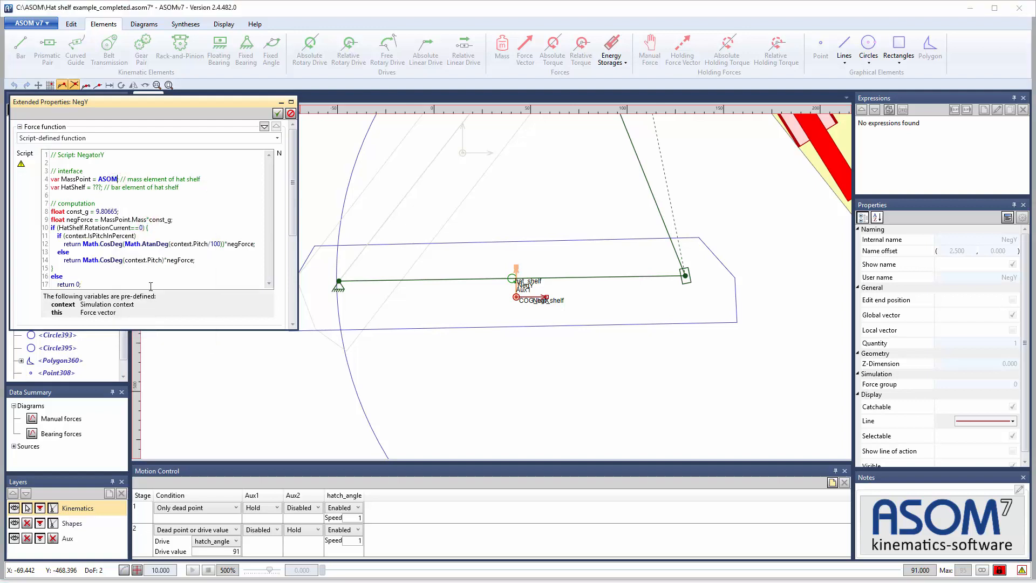
text(.)
key(Down)
key(Down)
key(Down)
key(Down)
key(Return)
Step: Assign ASOM.hat_shelf to the HatShelf variable in the NegatorY script, apply it and close NegY's extended properties
text(ASOM.)
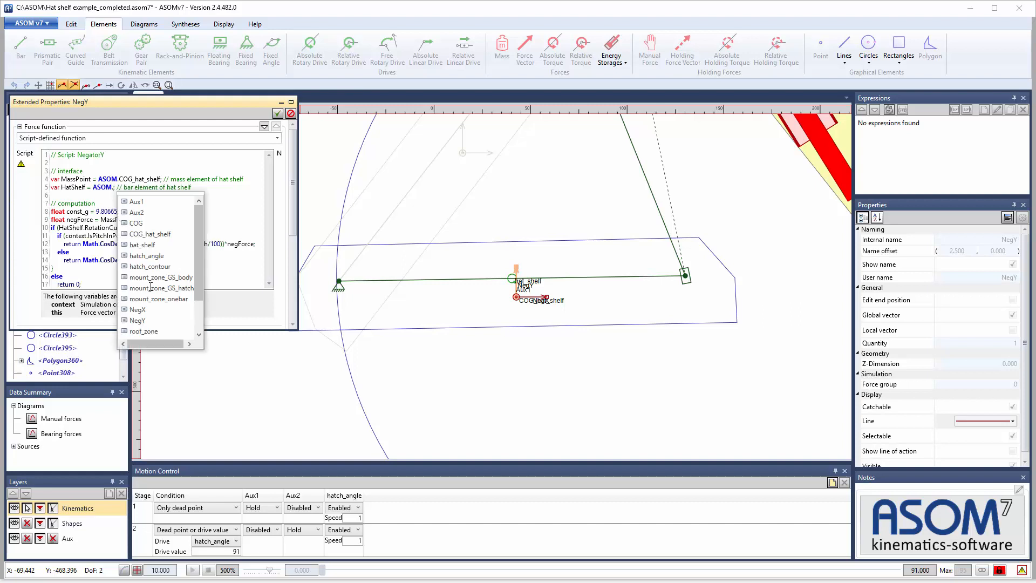
key(Down)
key(Down)
key(Down)
key(Down)
key(Down)
key(Return)
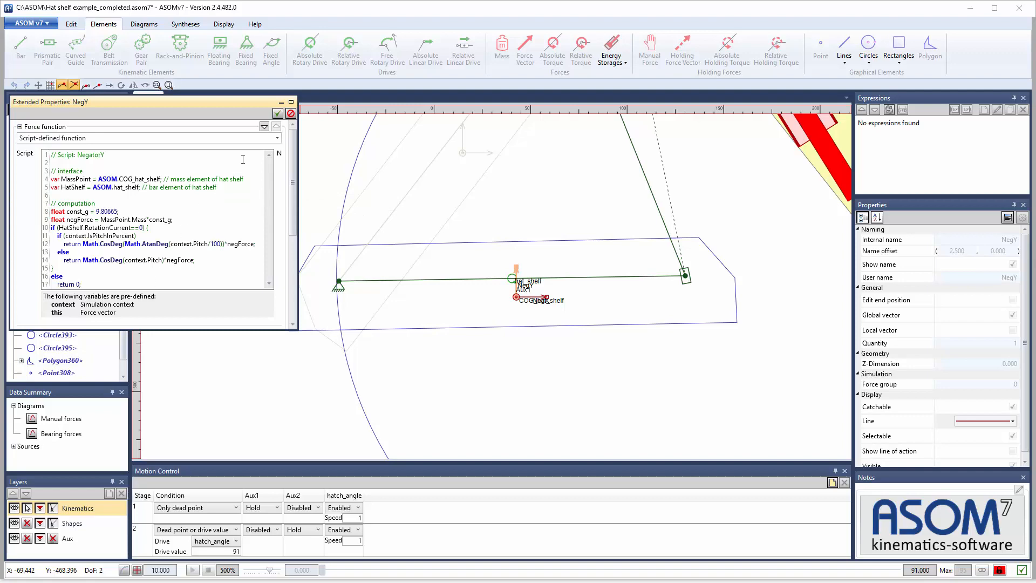
click(278, 114)
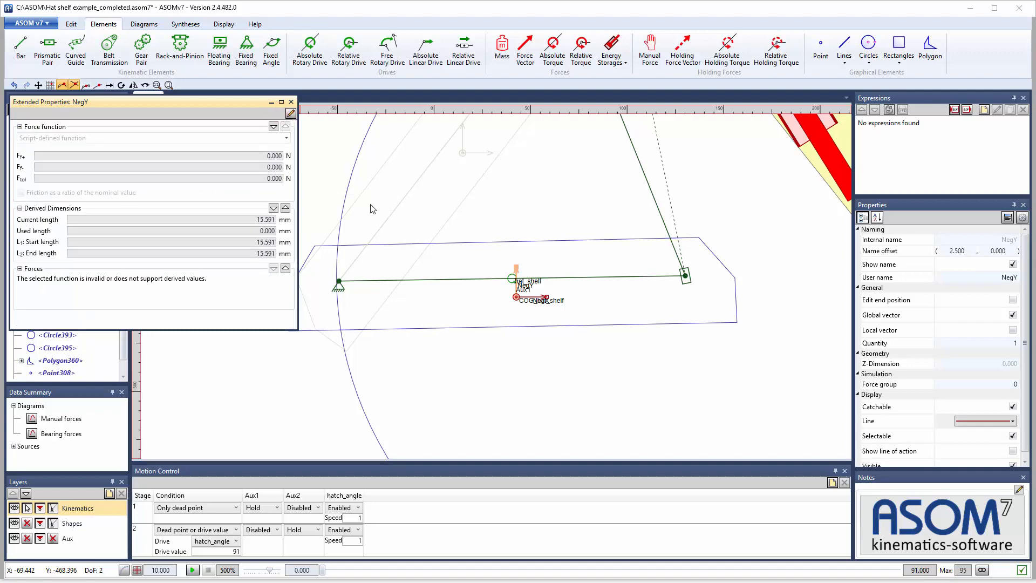
click(290, 103)
Step: Create a new diagram plotting the NegY force vector's force characteristics against the simulation time
scroll(532, 294, up, 5)
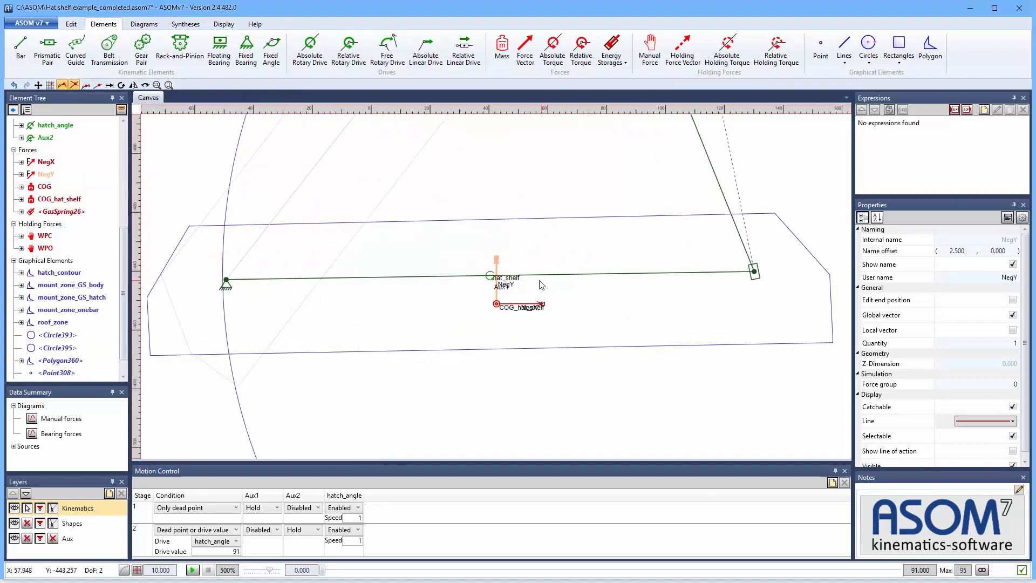
click(517, 299)
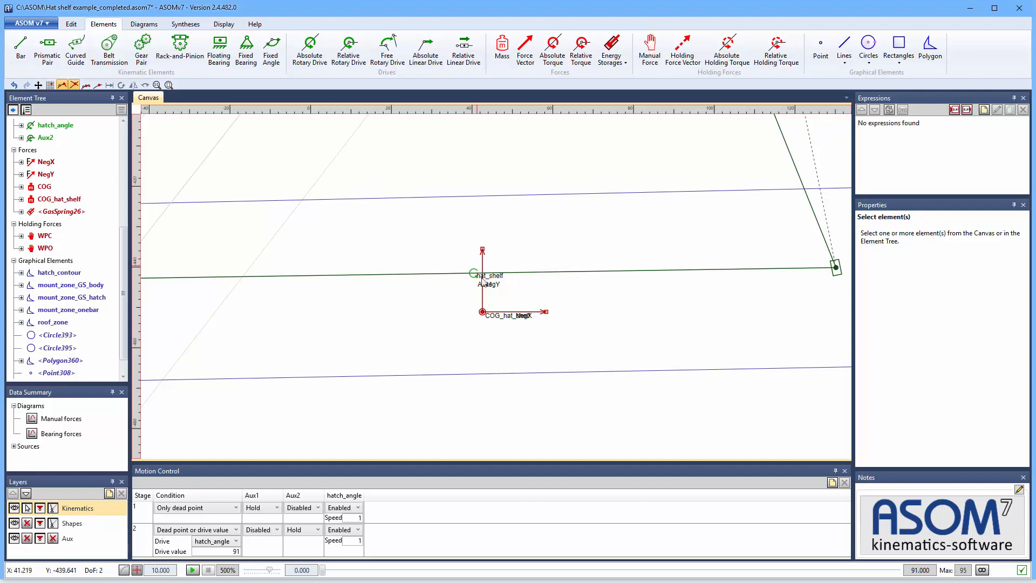
click(485, 301)
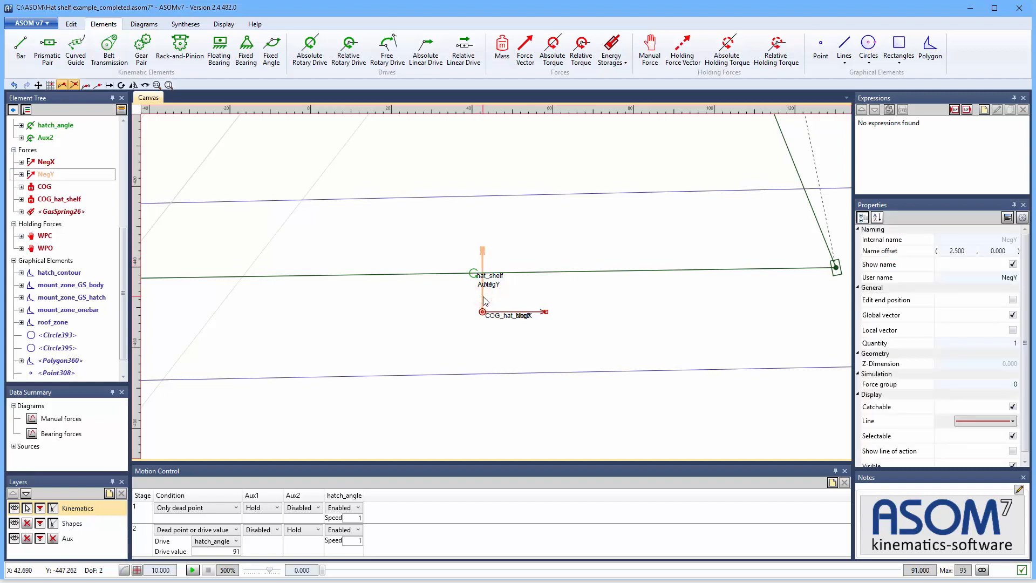
right_click(485, 301)
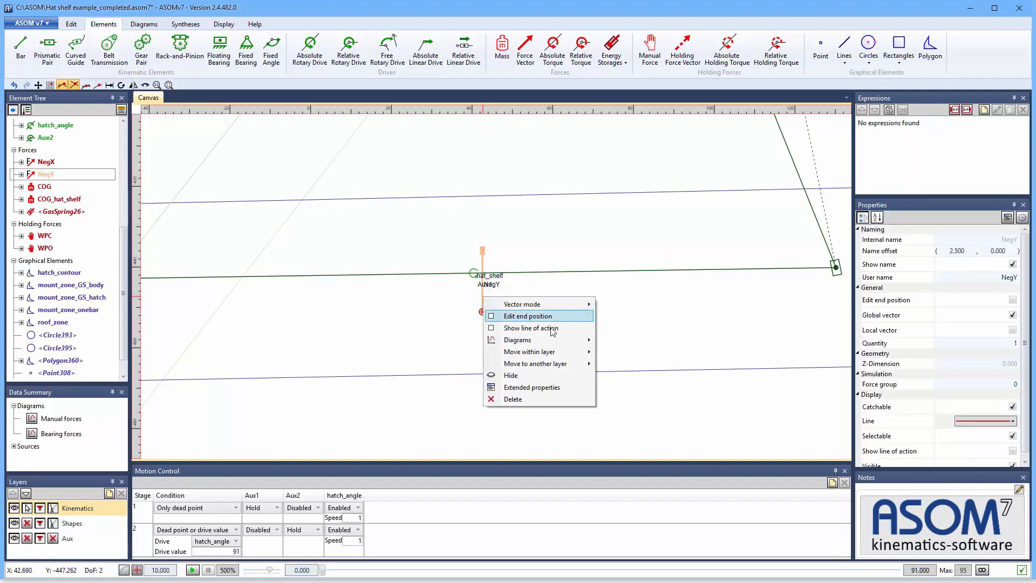
mouse_move(552, 342)
click(626, 340)
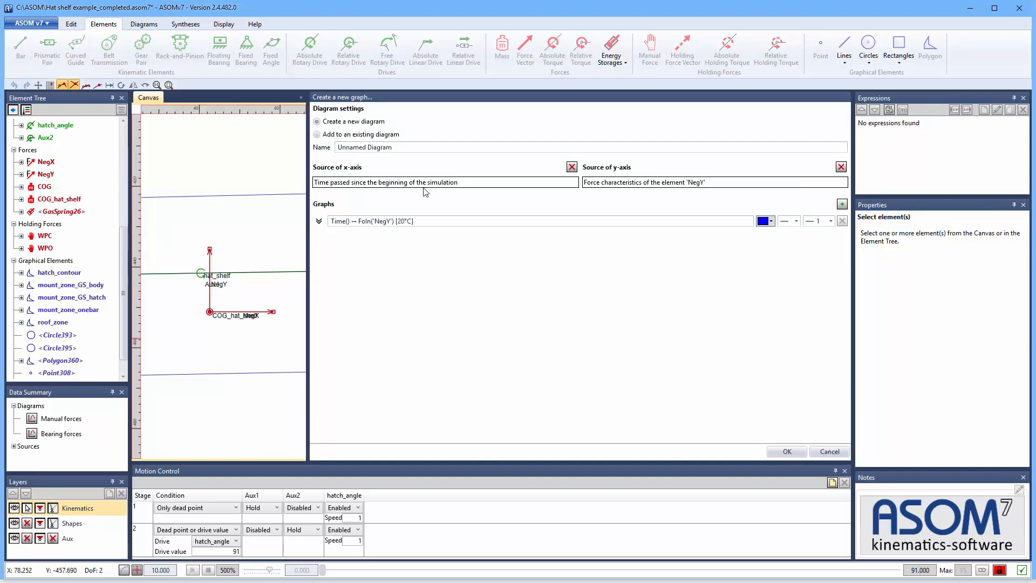
click(782, 452)
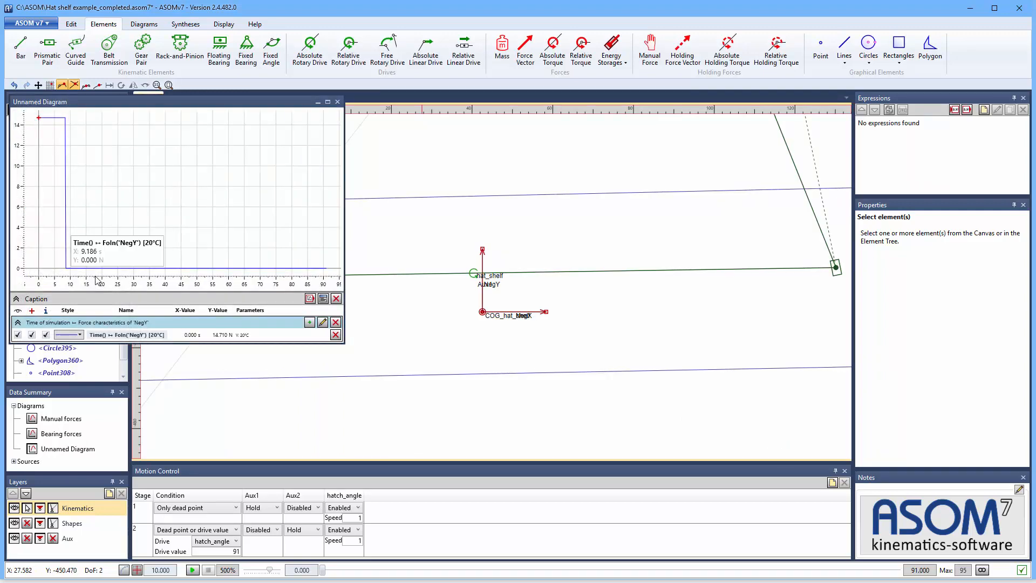
Step: Scrub the simulation to about 9 s to check the NegY force curve, close the diagram and reset the simulation
scroll(529, 404, down, 5)
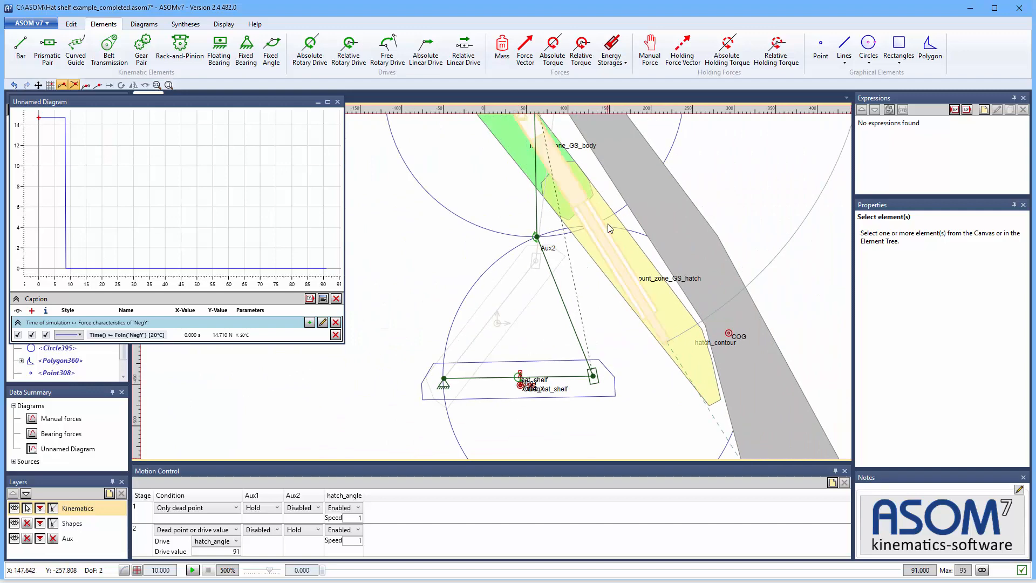
scroll(605, 224, up, 2)
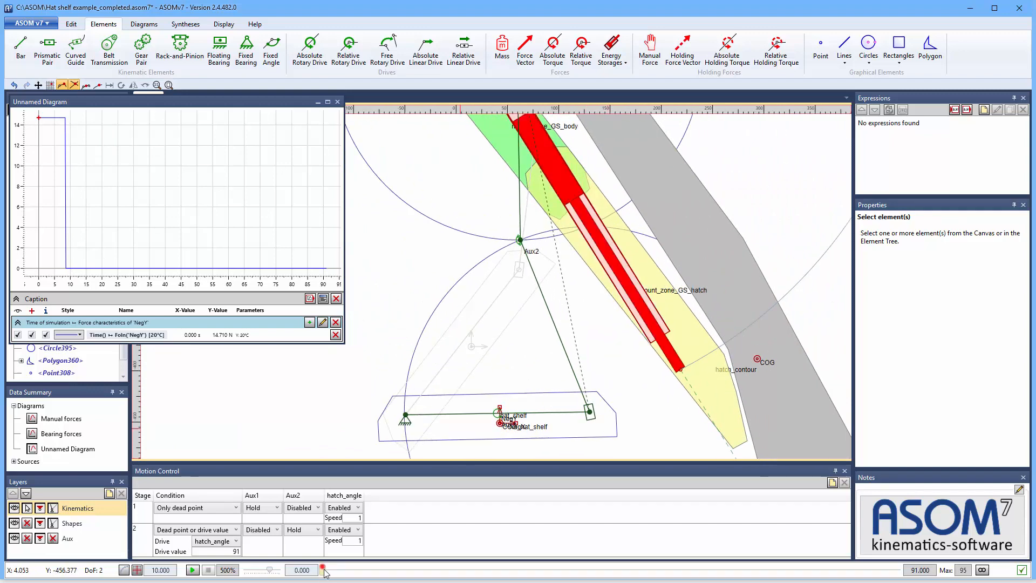
drag(325, 570, 379, 570)
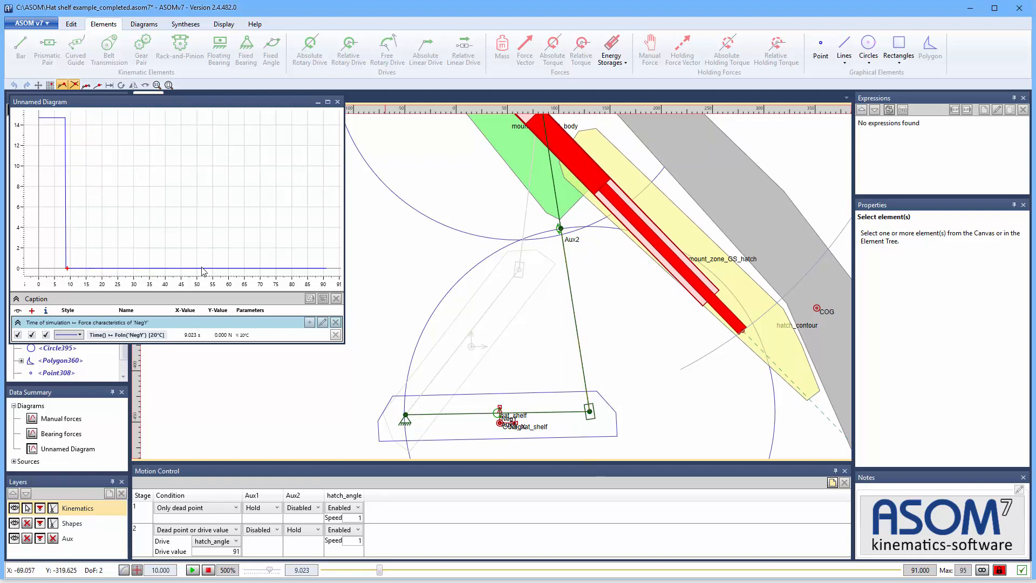
click(338, 101)
click(211, 569)
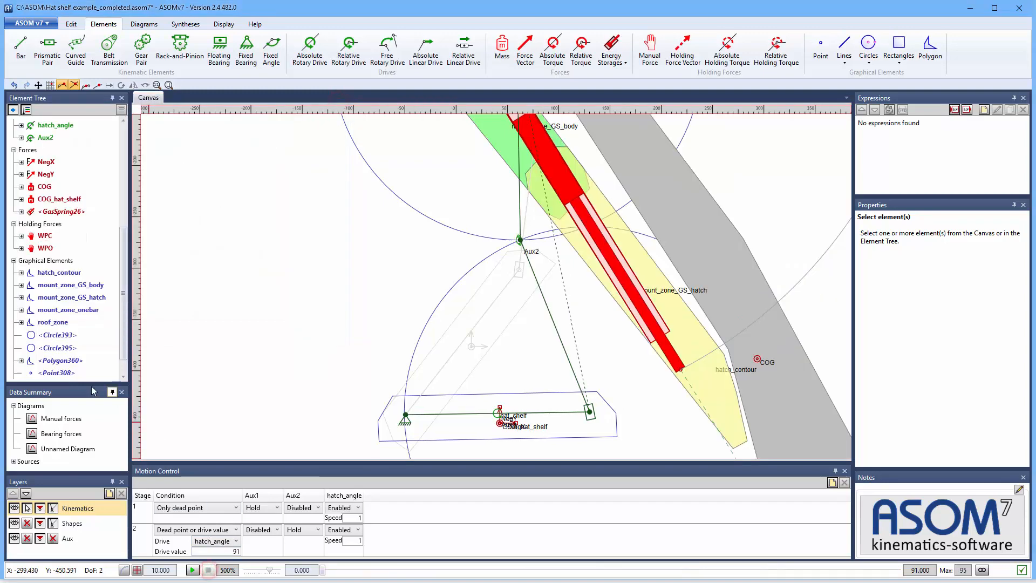
Step: Open the Manual forces diagram, collapse its caption and examine the curves around 8° of hatch rotation
double_click(33, 423)
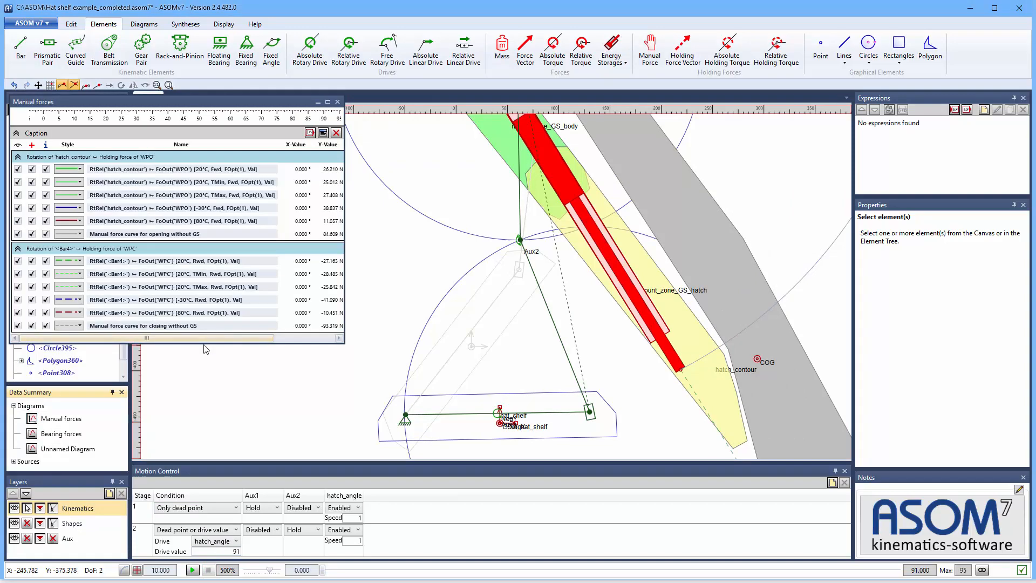
drag(197, 343, 219, 440)
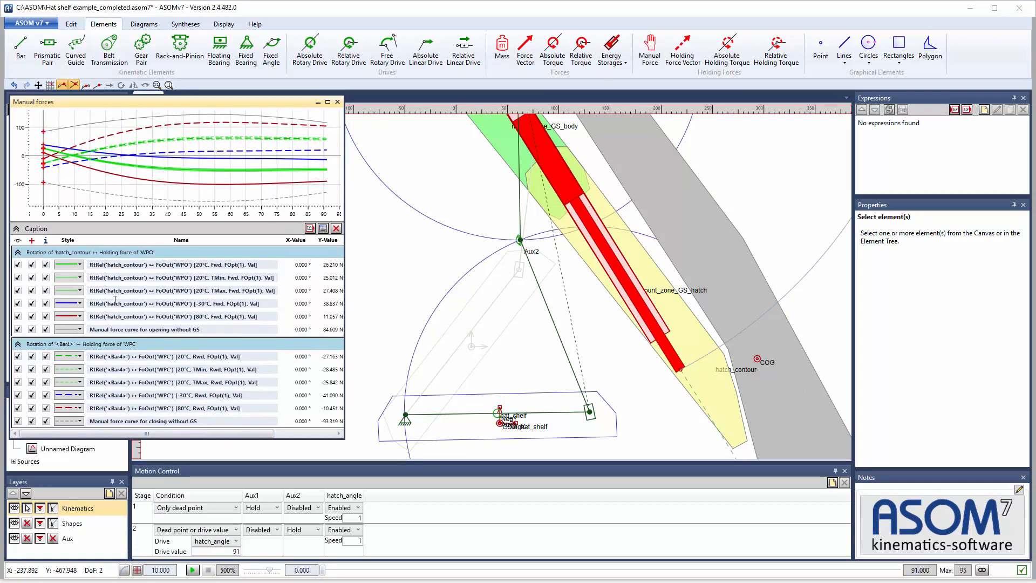
click(17, 229)
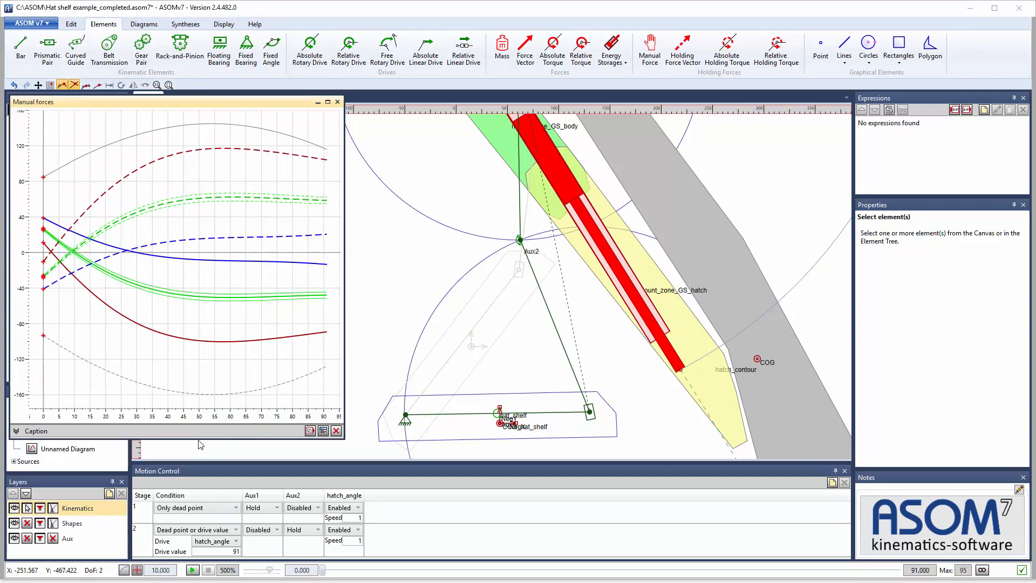
drag(198, 440, 199, 397)
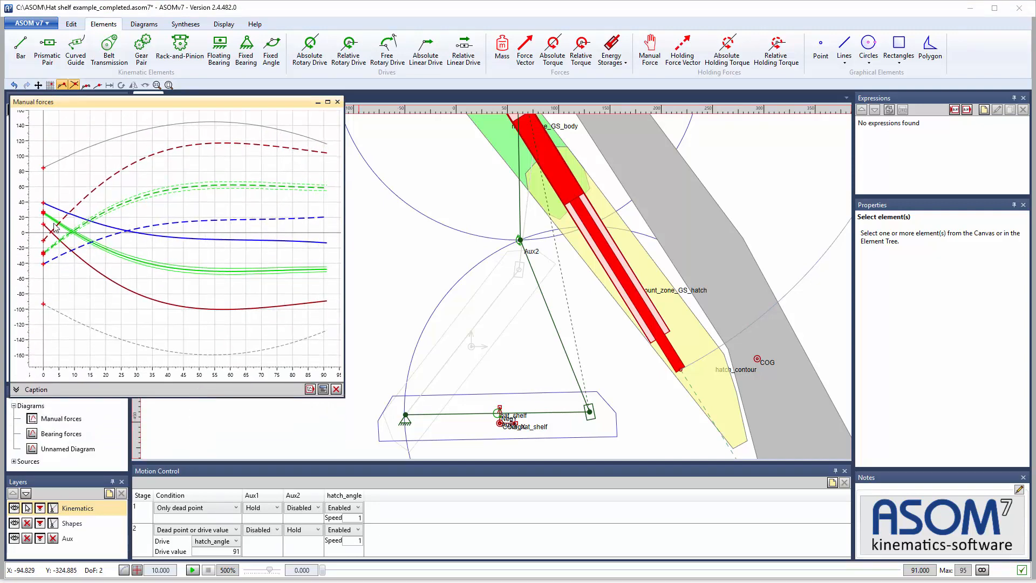
scroll(54, 226, up, 8)
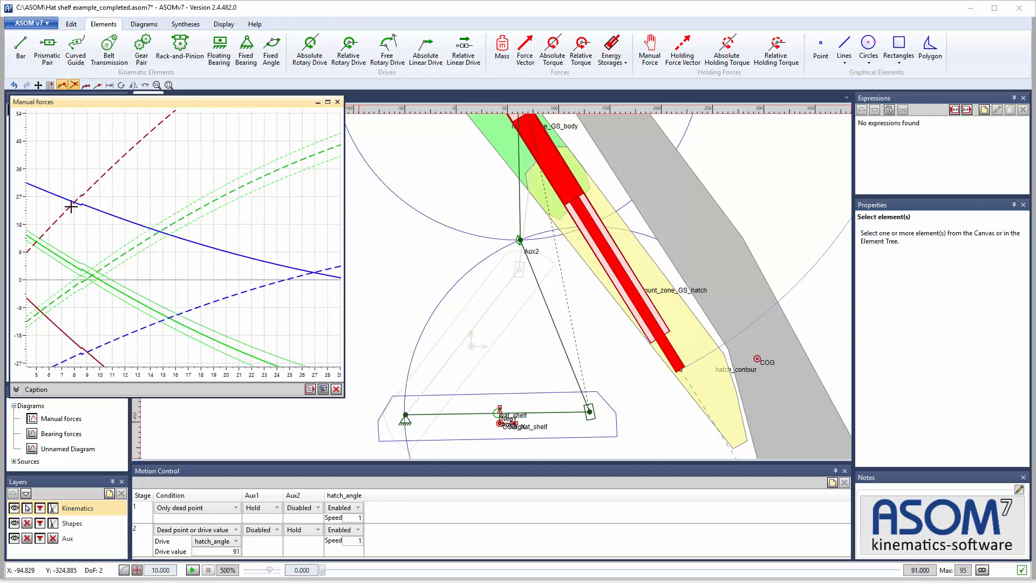
scroll(73, 202, up, 4)
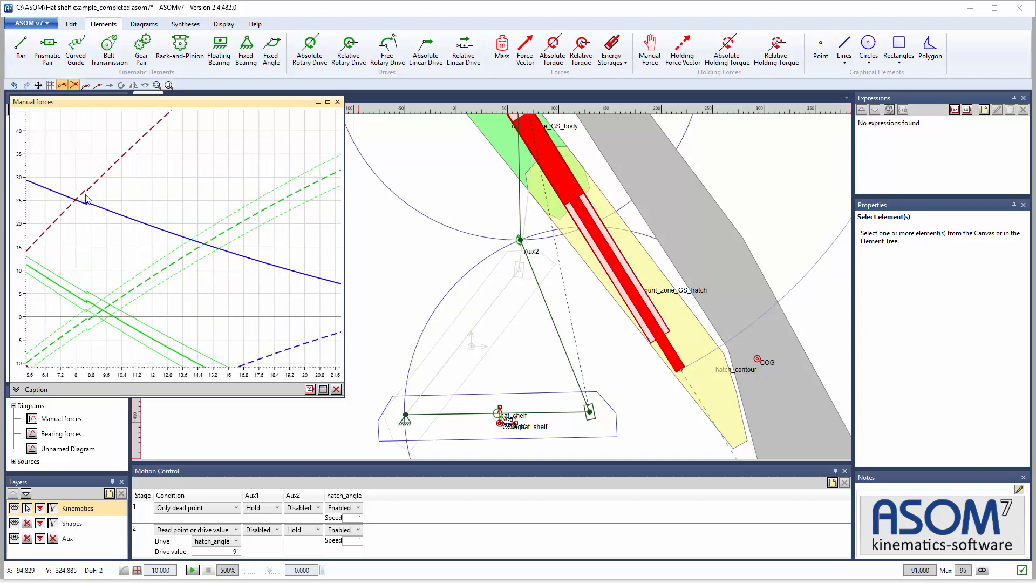
scroll(135, 284, down, 6)
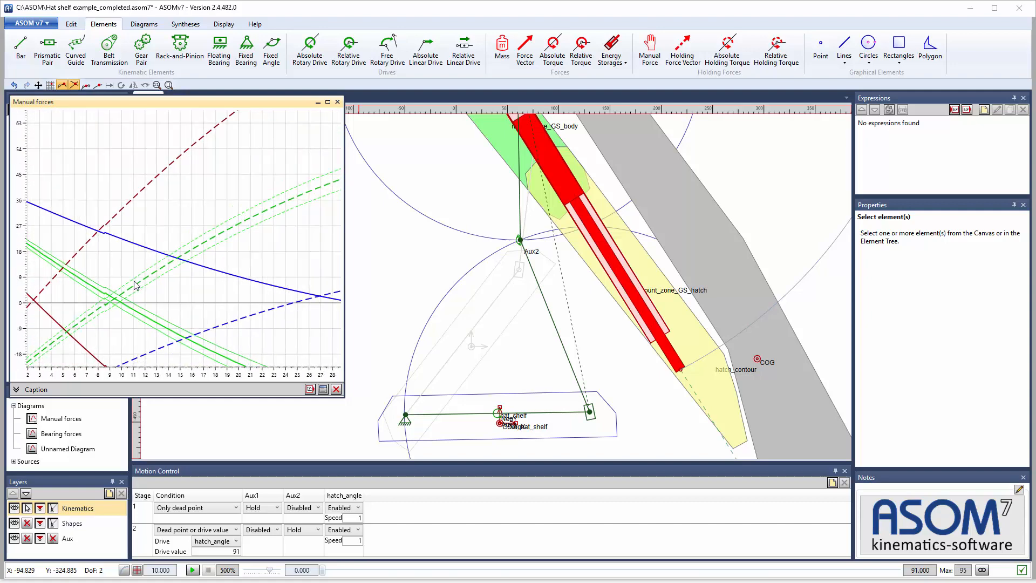
scroll(135, 275, down, 5)
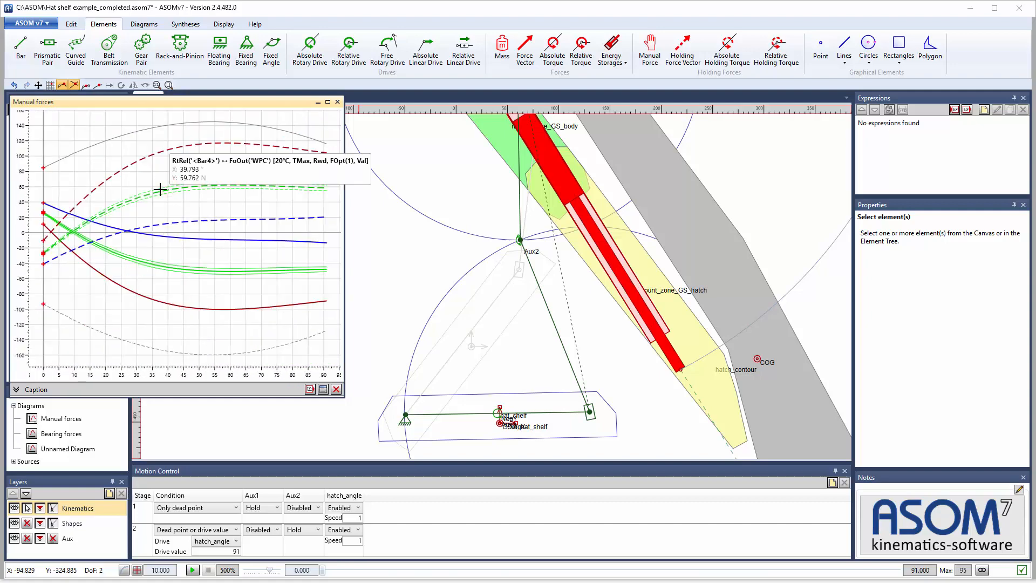
Step: Set the mass of COG_hat_shelf to 15 to test its influence on the manual force curves
click(502, 427)
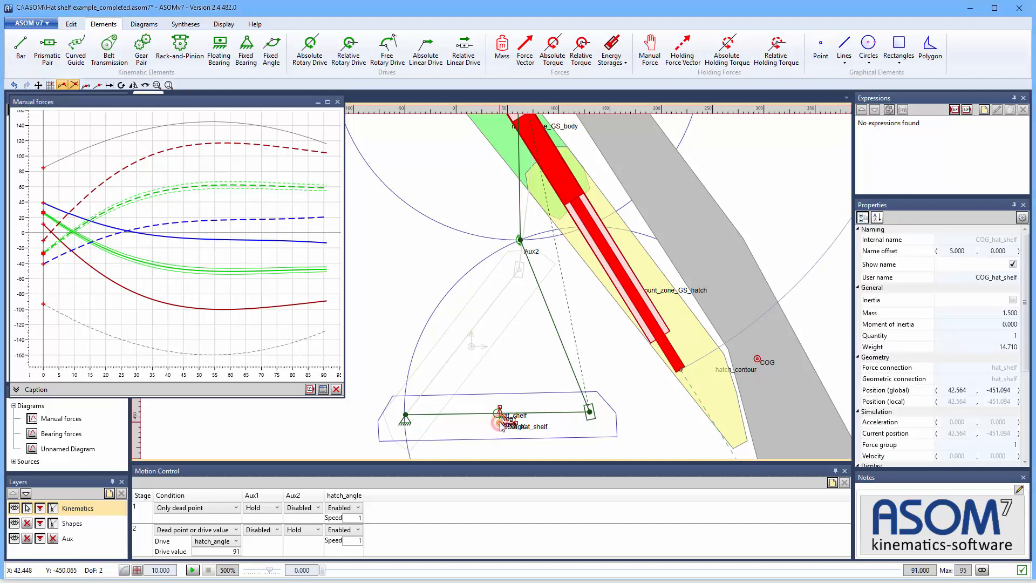
click(995, 314)
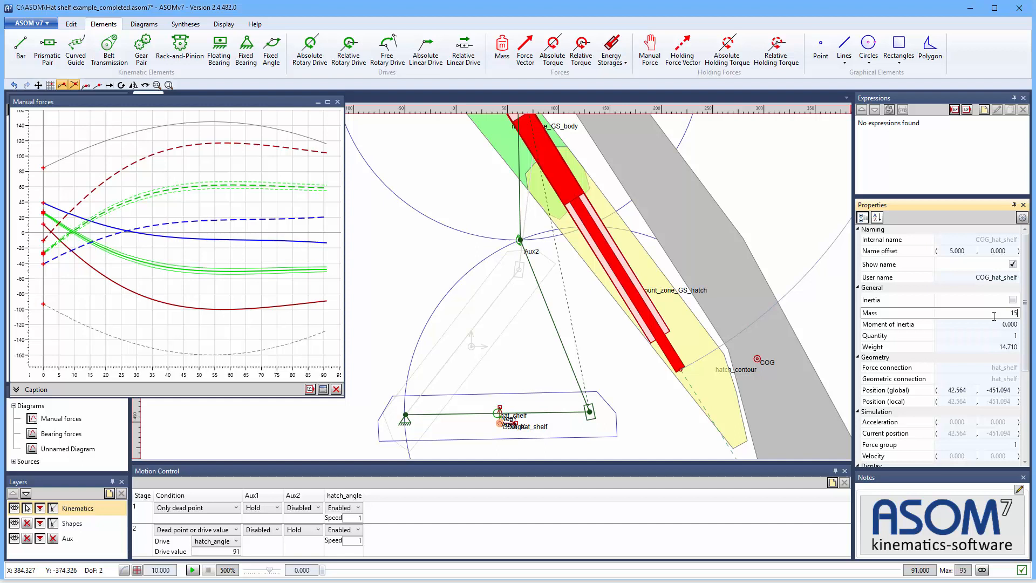
text(15)
key(Return)
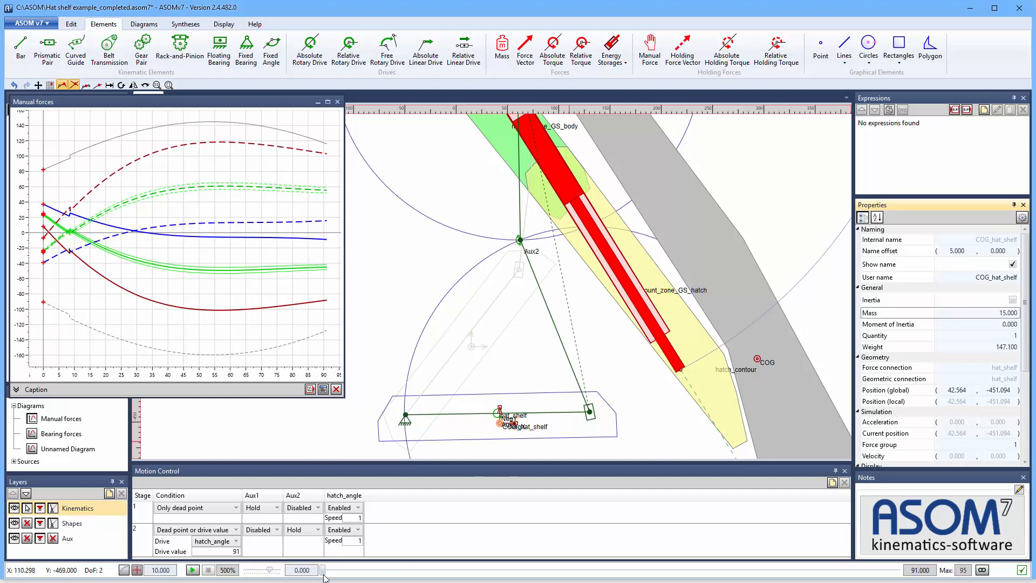
mouse_move(323, 571)
mouse_down()
mouse_move(629, 568)
mouse_move(311, 570)
mouse_up()
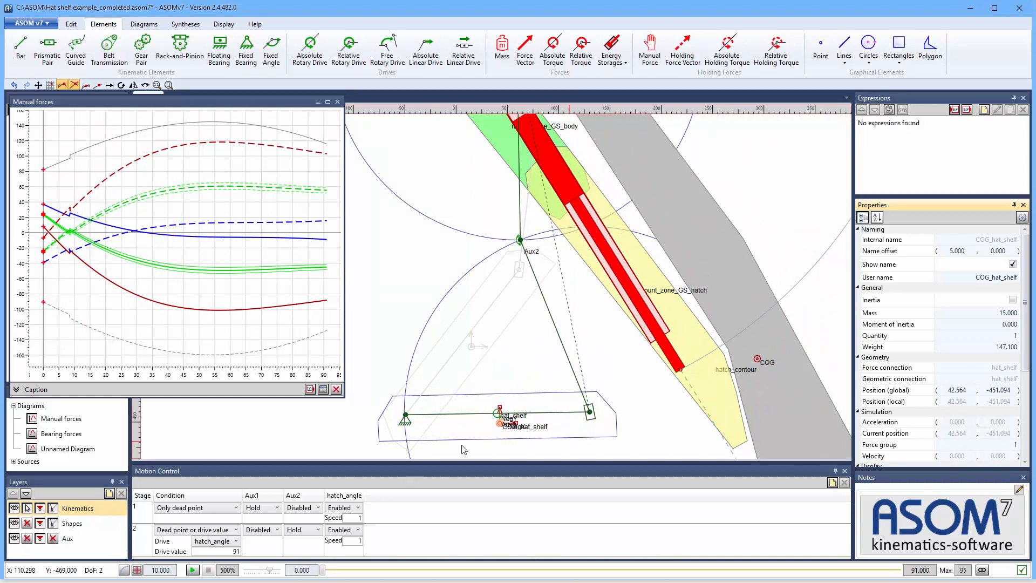
Step: Restore the mass of COG_hat_shelf to 1.5
click(989, 312)
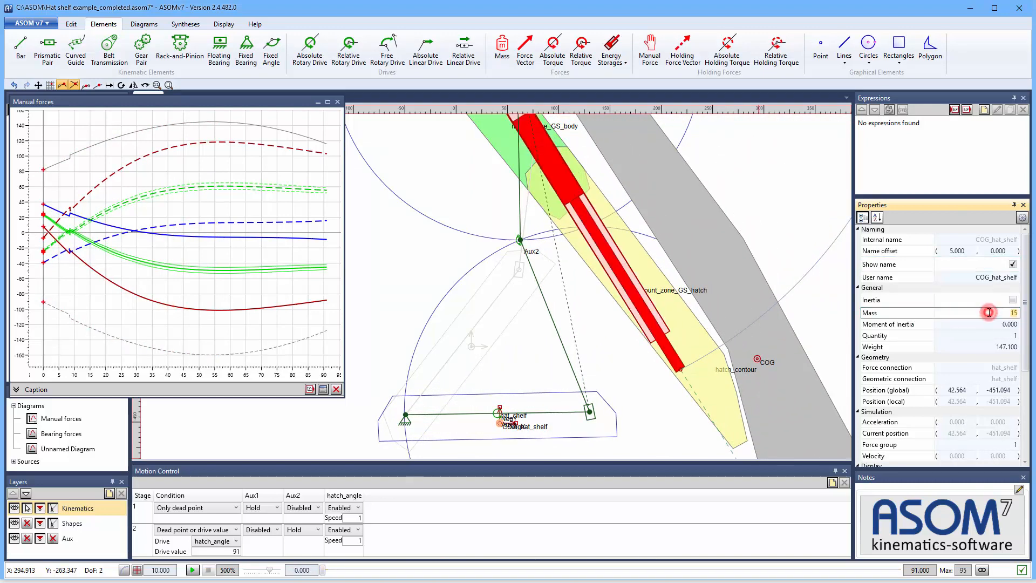
text(1.5)
key(Return)
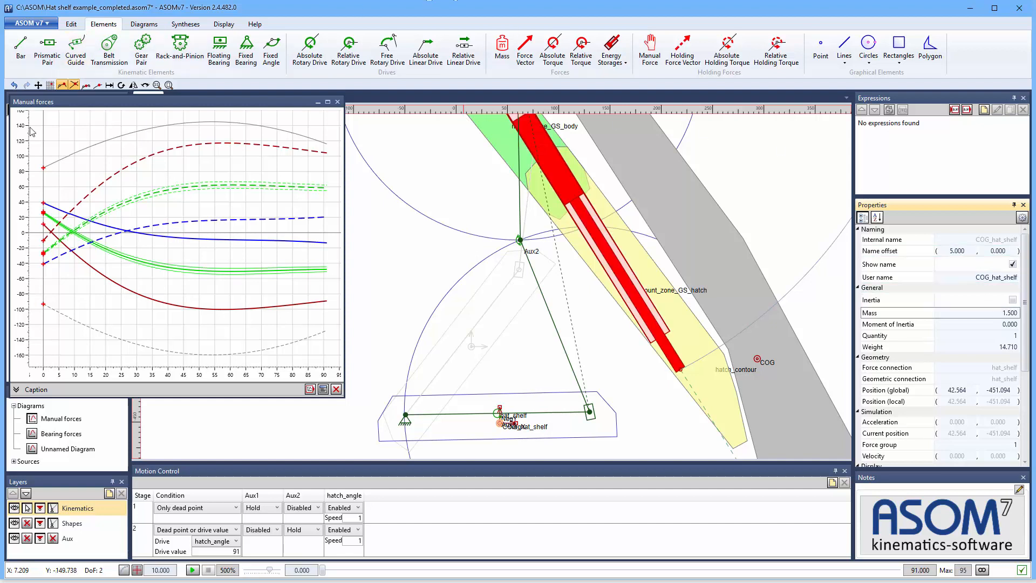
Step: Examine the Manual forces curves closely over the first 9° or so of hatch rotation
drag(39, 125, 94, 365)
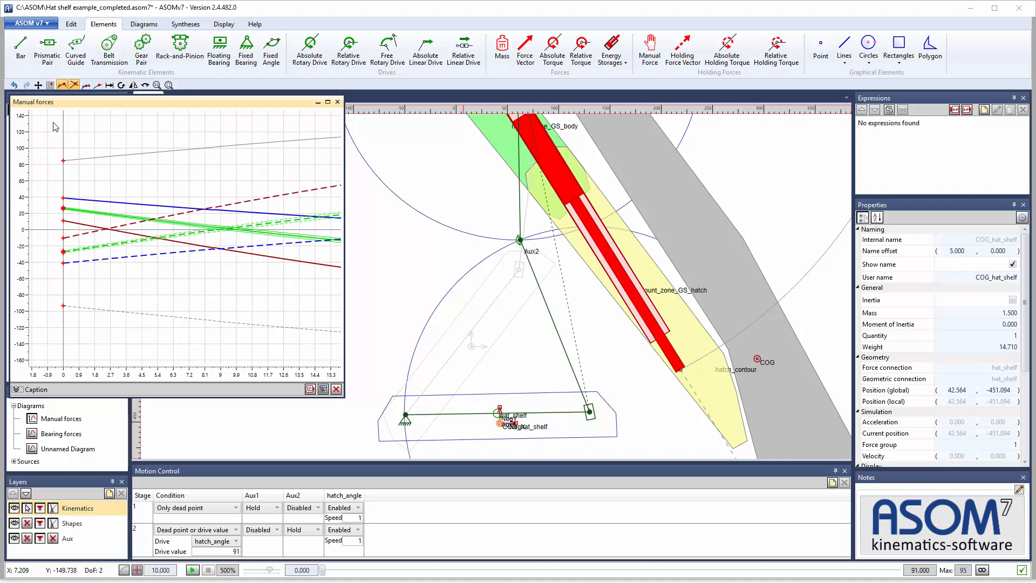
scroll(140, 231, up, 1)
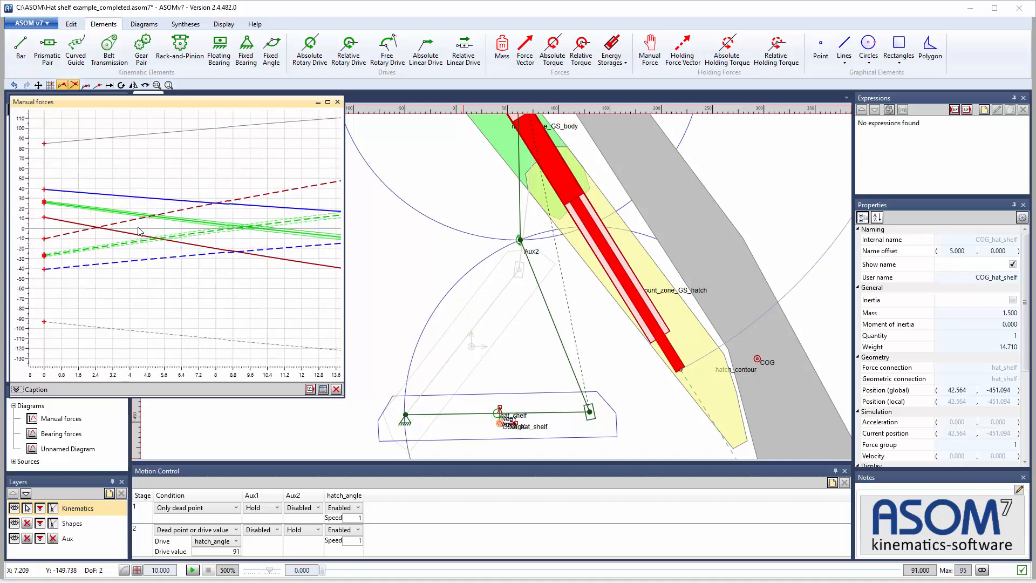
scroll(139, 231, up, 1)
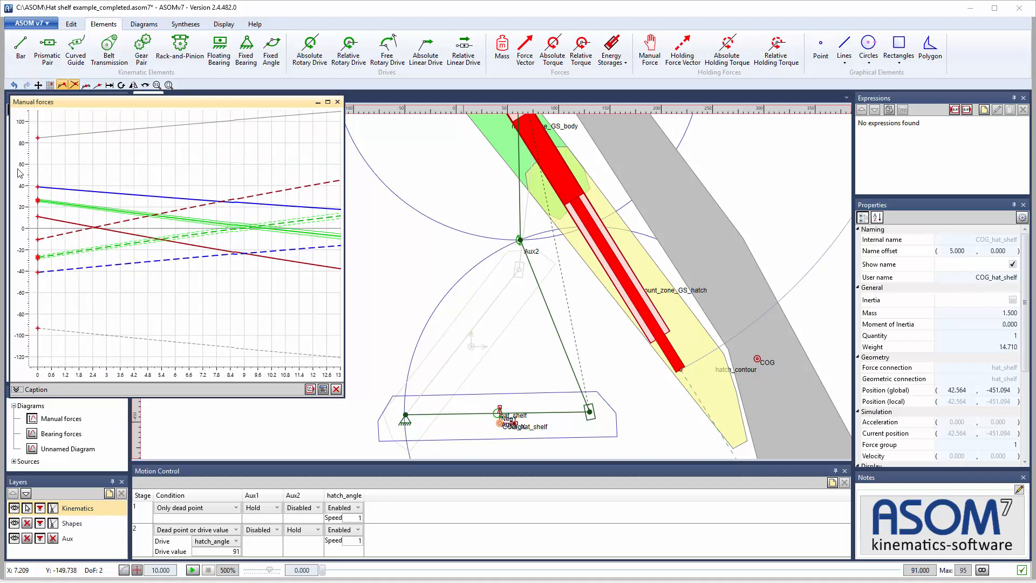
drag(31, 171, 244, 289)
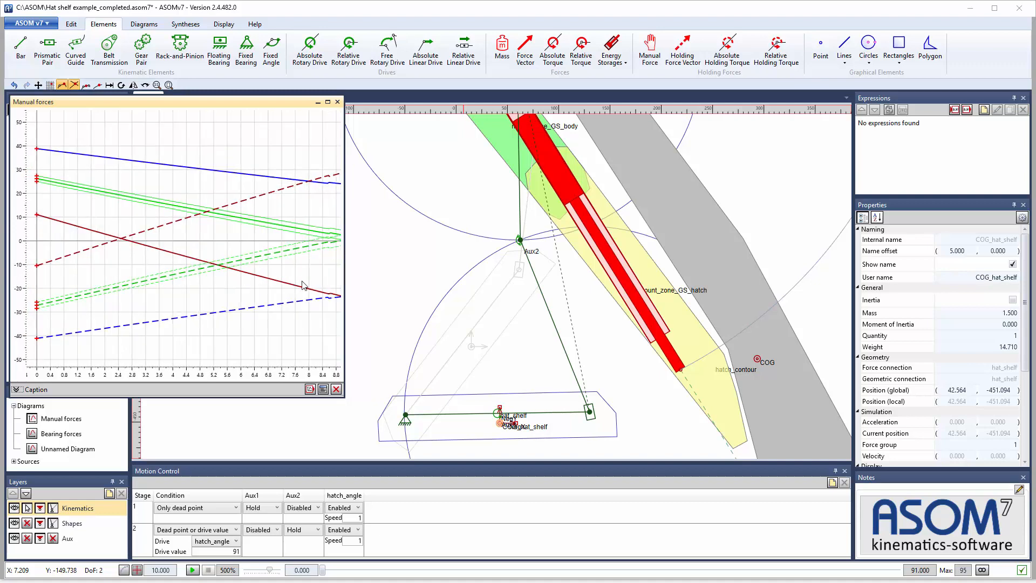
scroll(45, 223, down, 2)
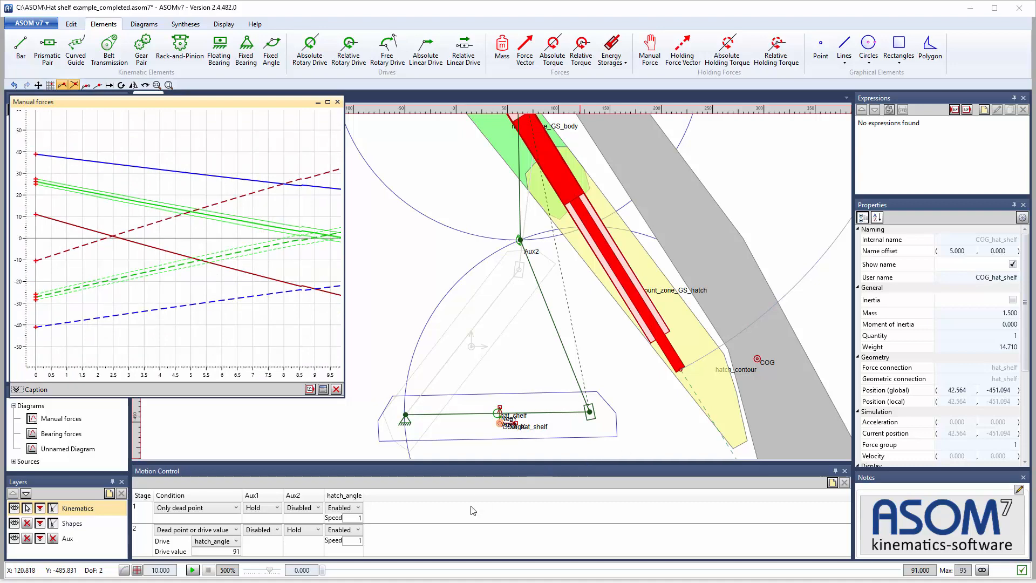
Step: Deselect the hat shelf mass and hide the Aux layer, keeping the whole hatch mechanism in view
mouse_move(322, 571)
mouse_down()
mouse_move(449, 581)
mouse_move(322, 580)
mouse_up()
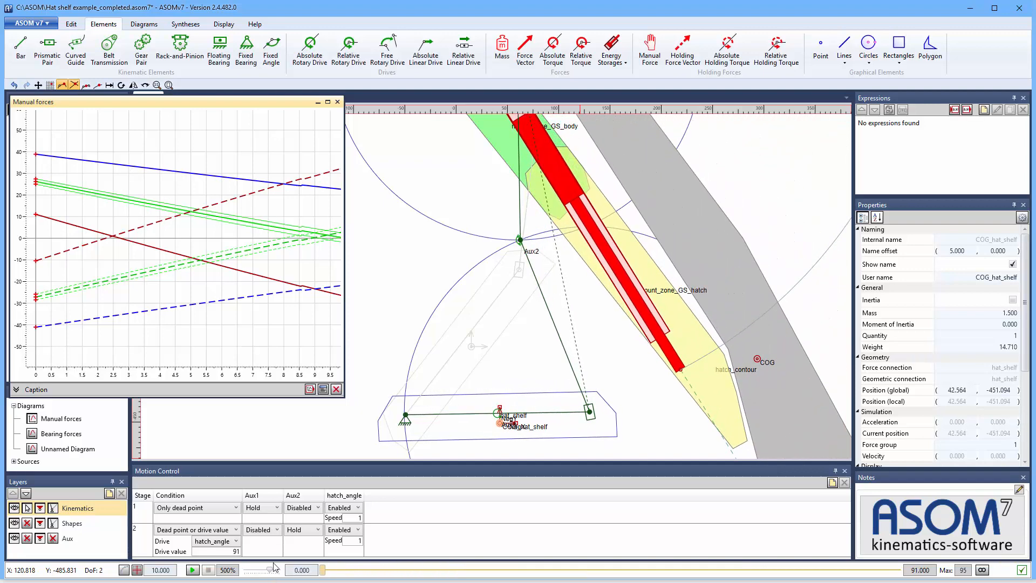
click(365, 321)
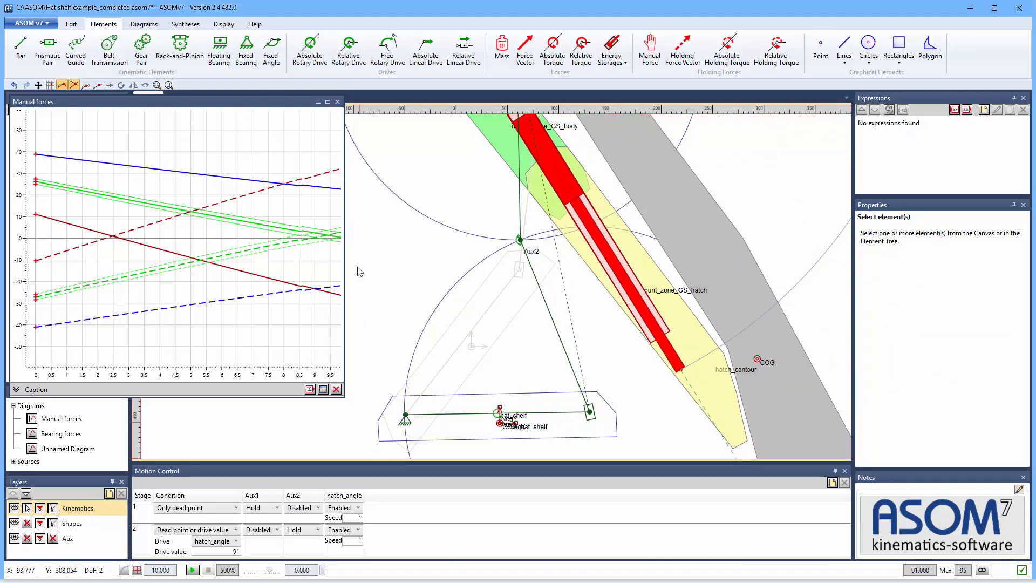
scroll(386, 317, down, 3)
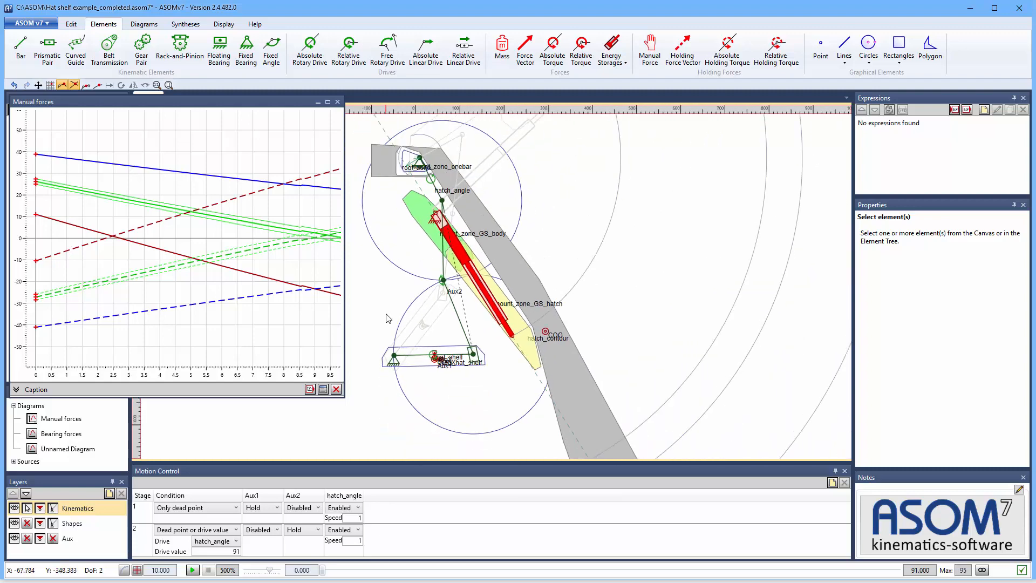
scroll(386, 311, down, 2)
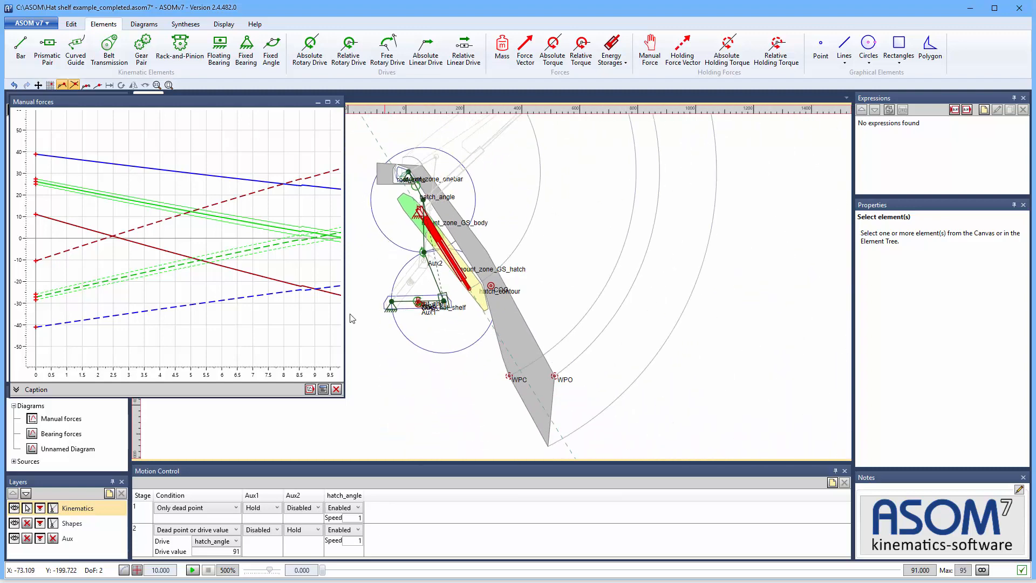
click(14, 538)
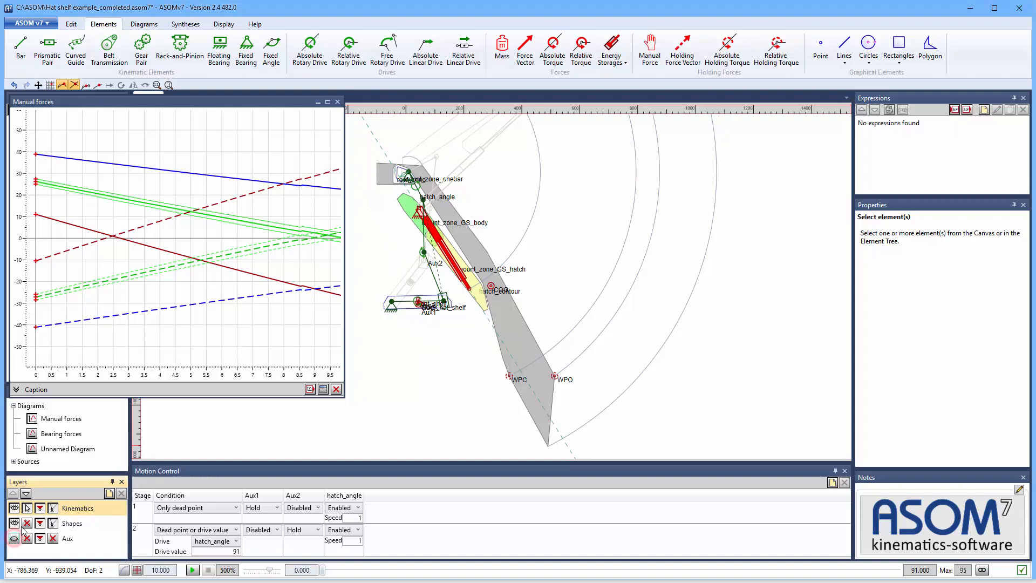
Step: Move the hatch through its opening motion and back to 0, and show the Manual forces curves over the complete rotation range
drag(323, 572, 899, 571)
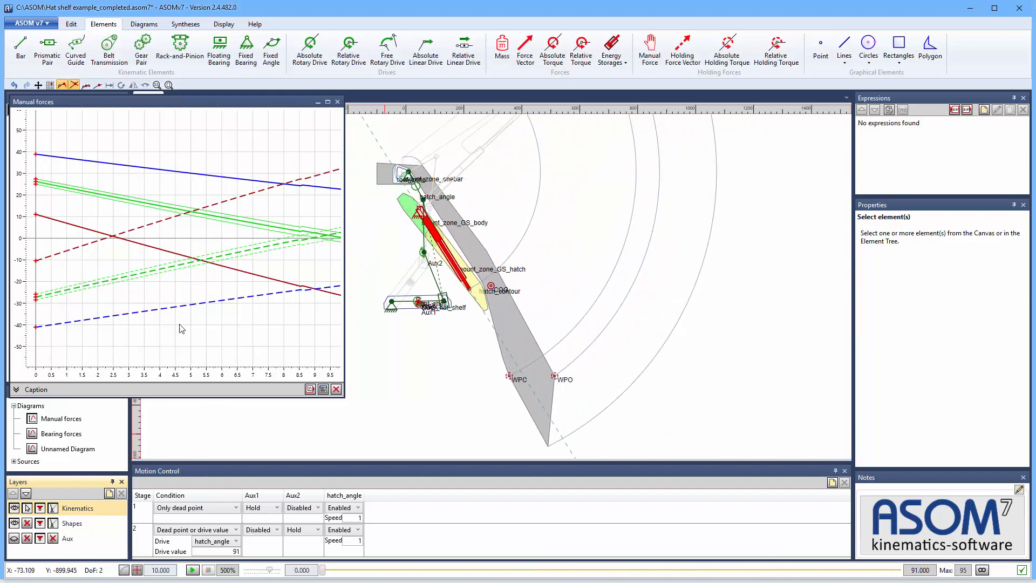
click(156, 345)
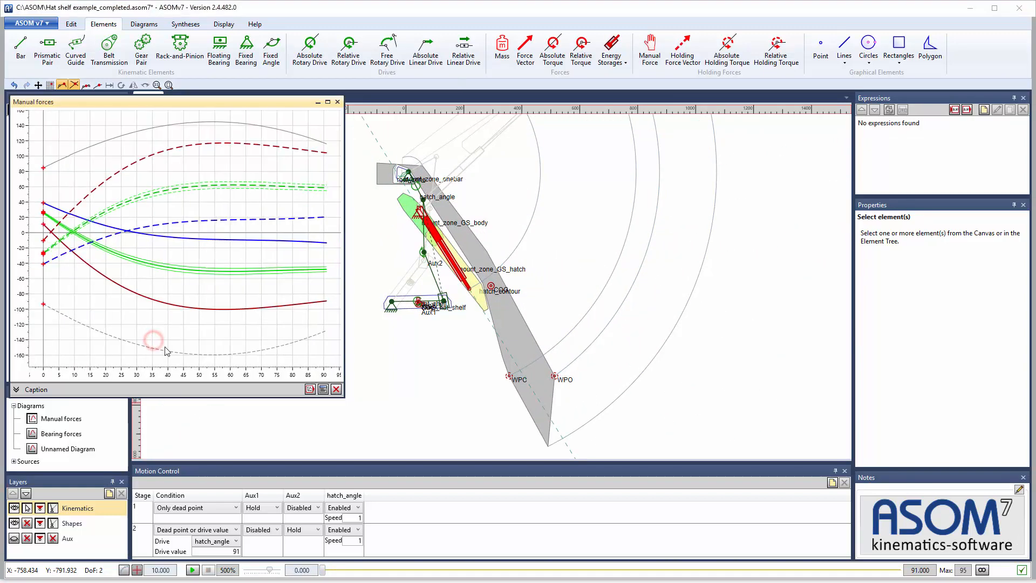
drag(324, 570, 174, 574)
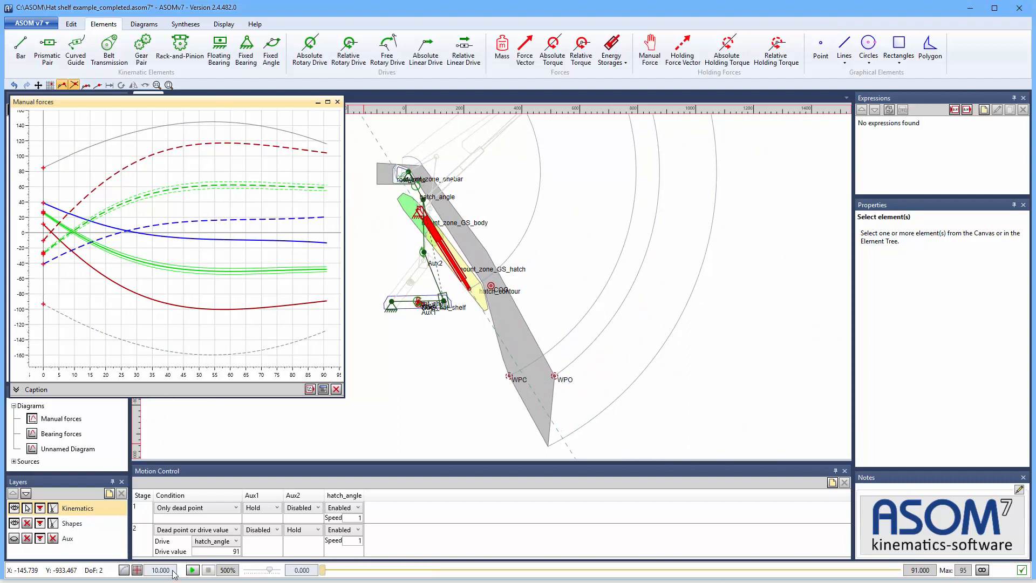